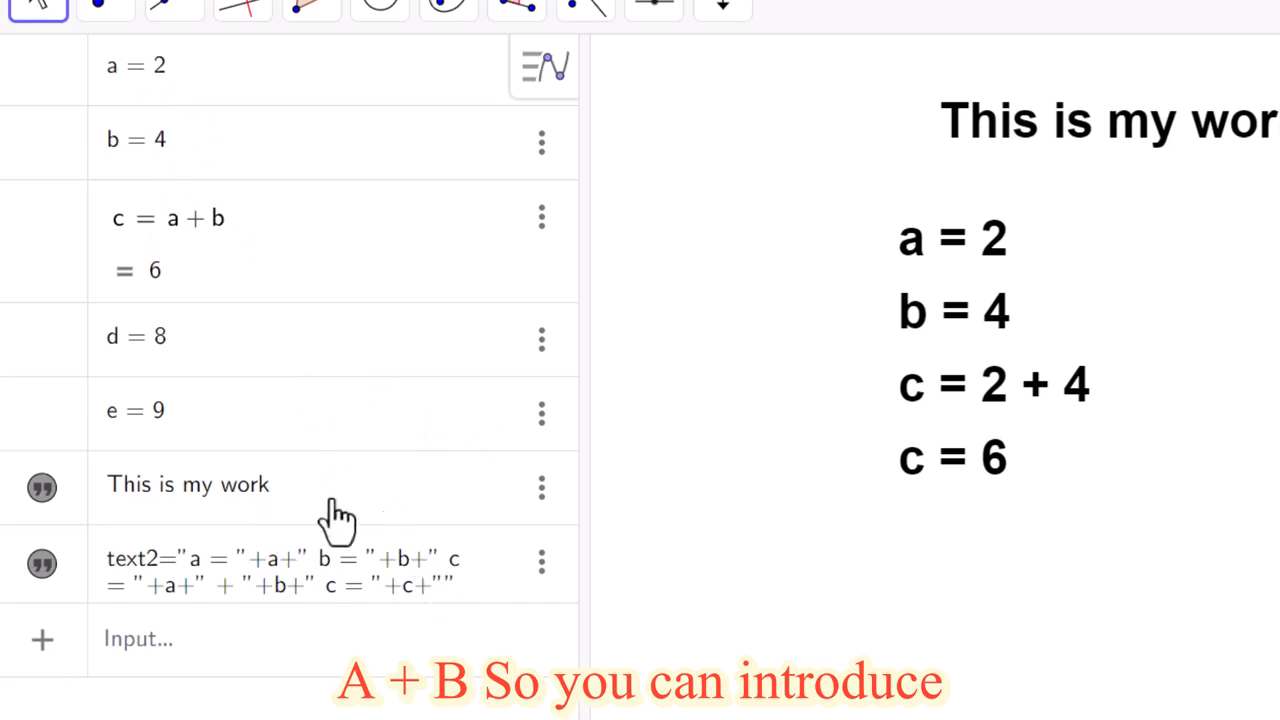
{"action": "left_click", "coordinate": [664, 14]}
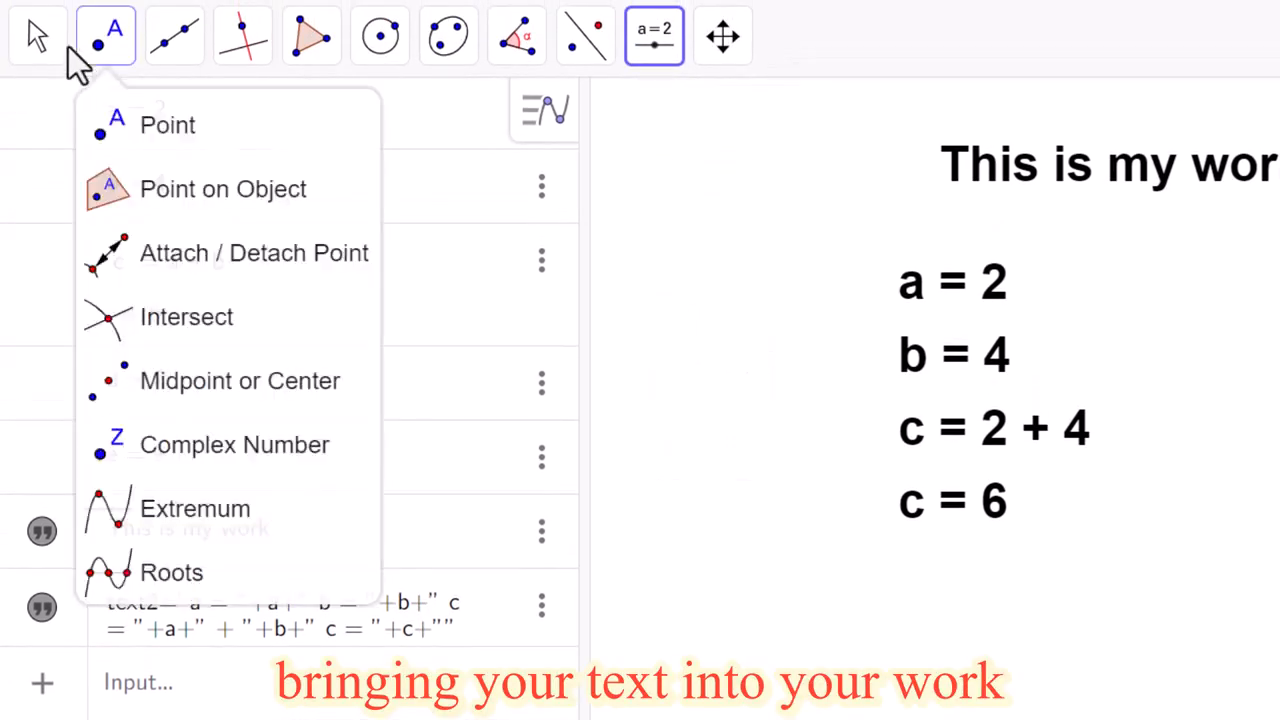
{"action": "left_click", "coordinate": [40, 40]}
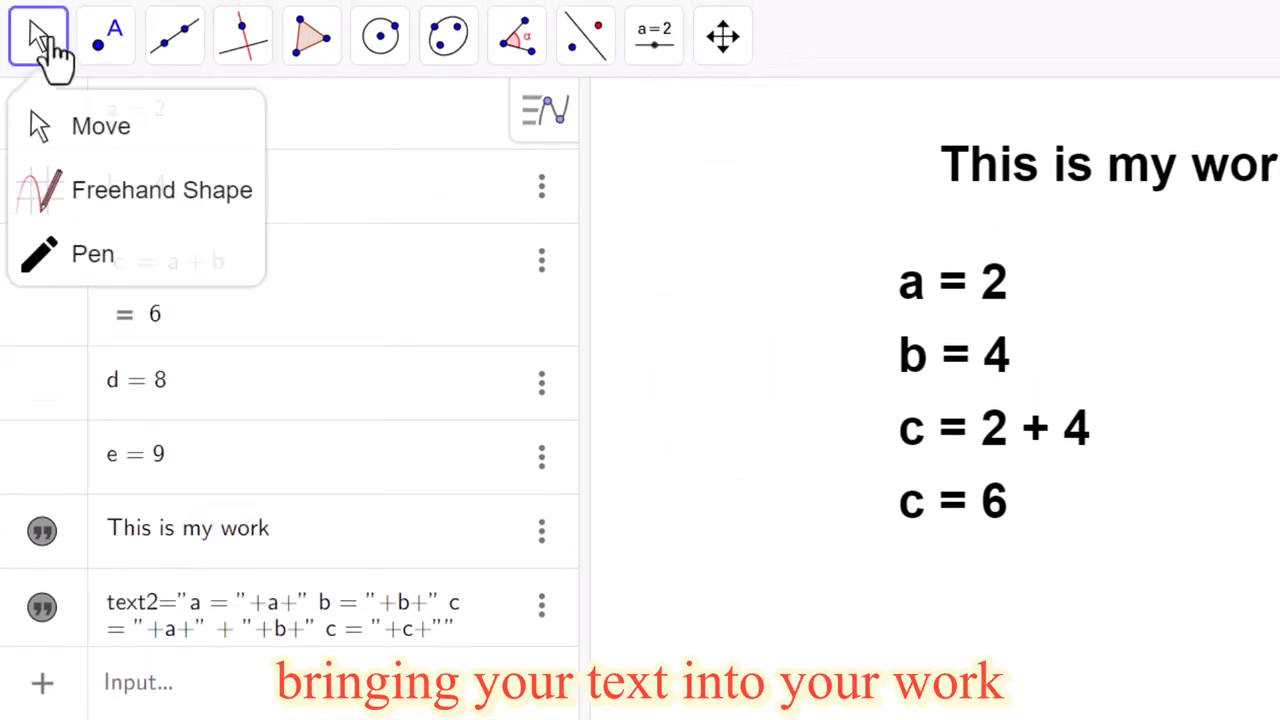
{"action": "left_click", "coordinate": [758, 560]}
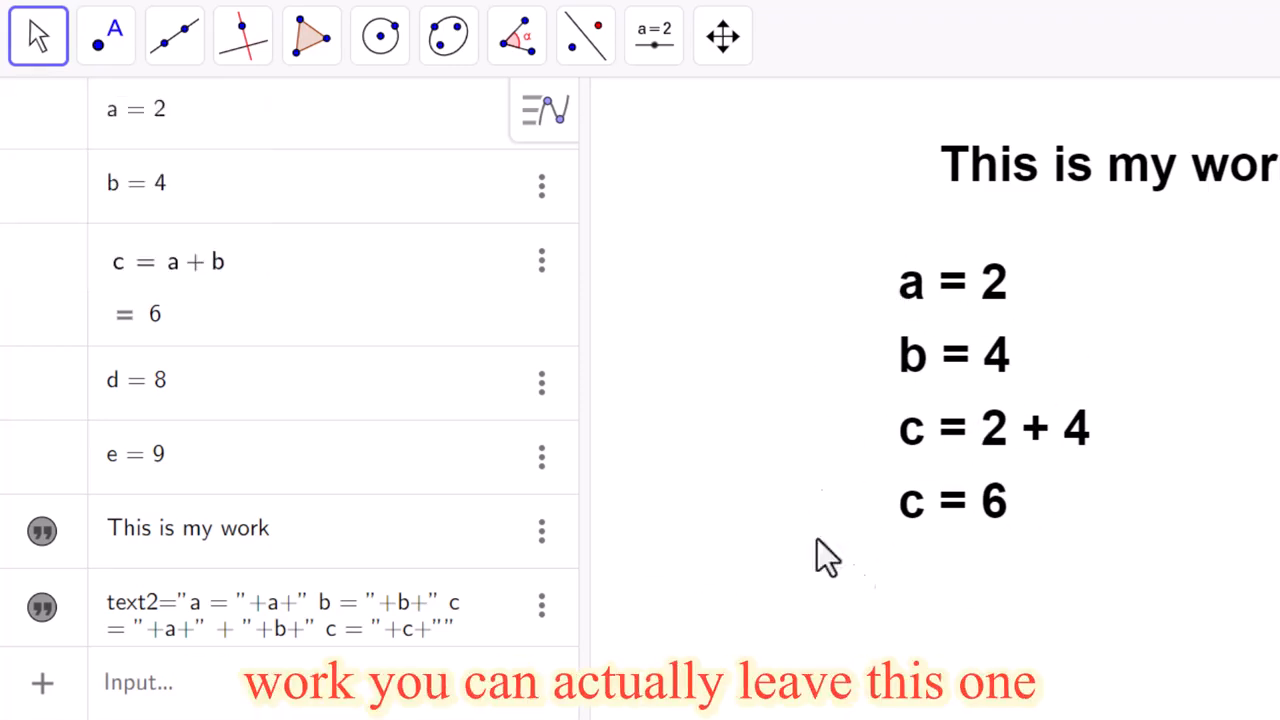
Step: Close the Algebra view so that only the Graphics view with the two texts is displayed
{"action": "left_click", "coordinate": [530, 120]}
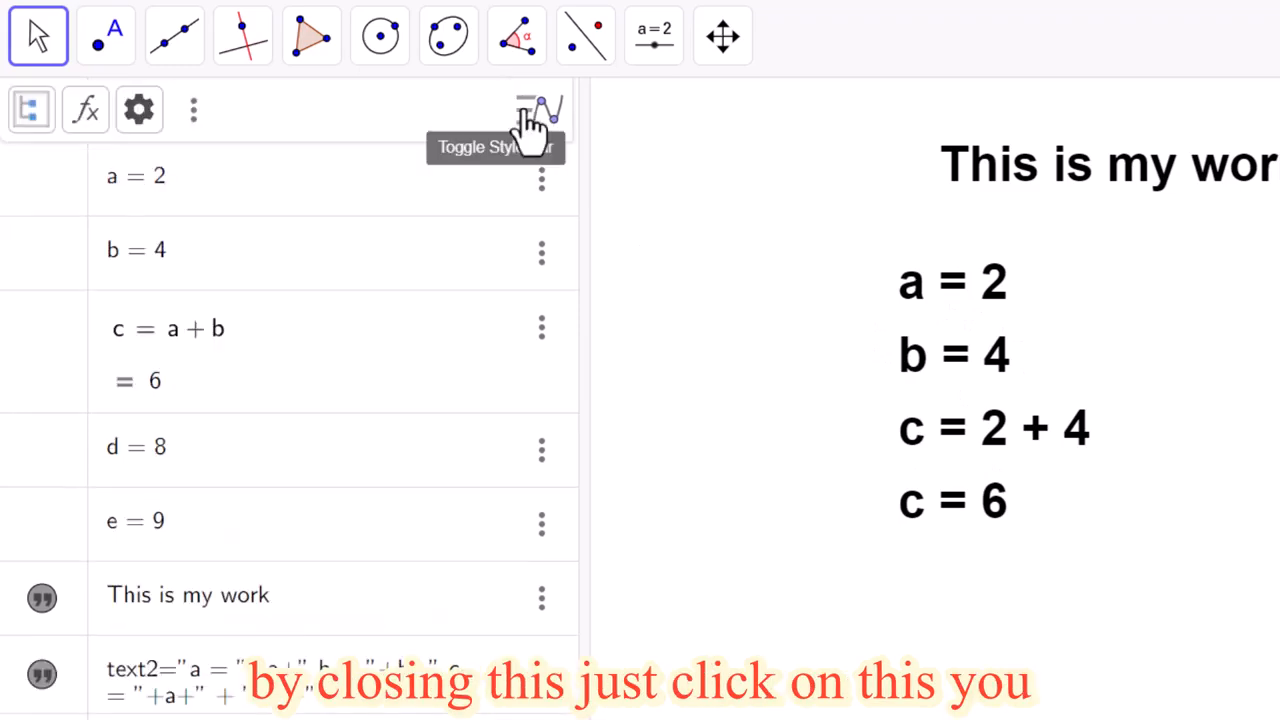
{"action": "left_click", "coordinate": [193, 112]}
{"action": "left_click", "coordinate": [275, 190]}
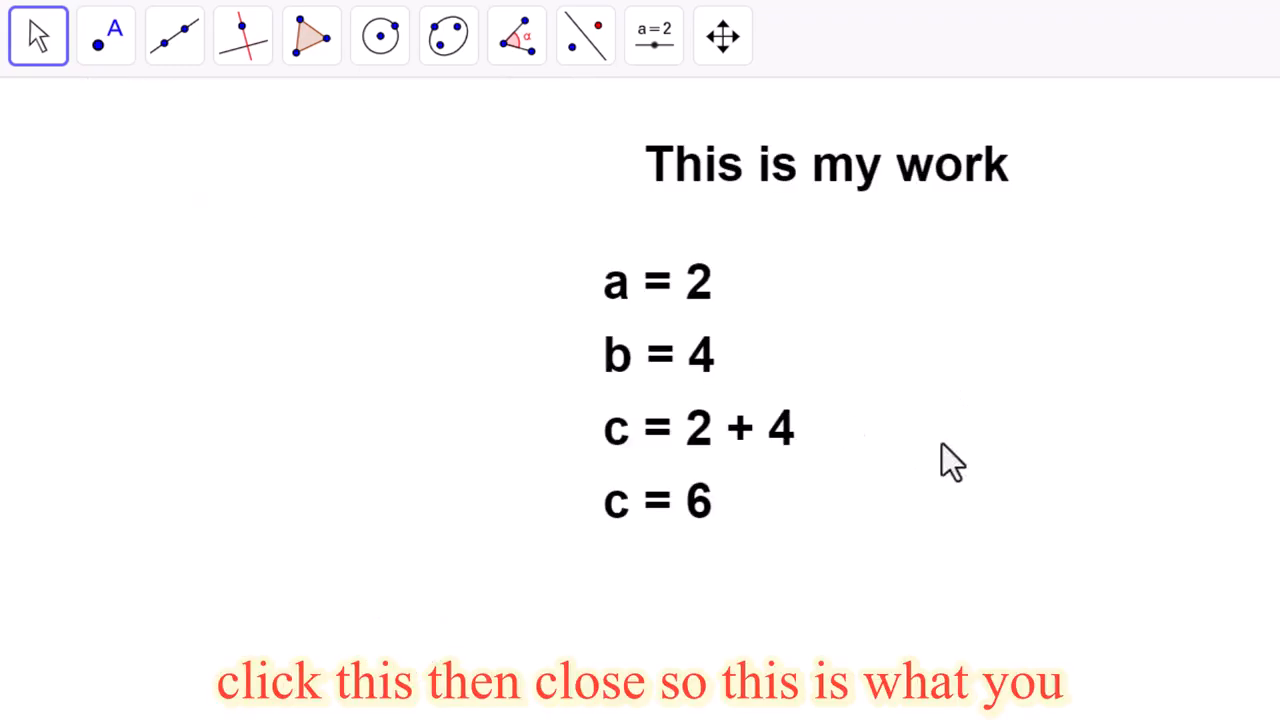
{"action": "left_click_drag", "start_coordinate": [1006, 449], "coordinate": [1150, 456]}
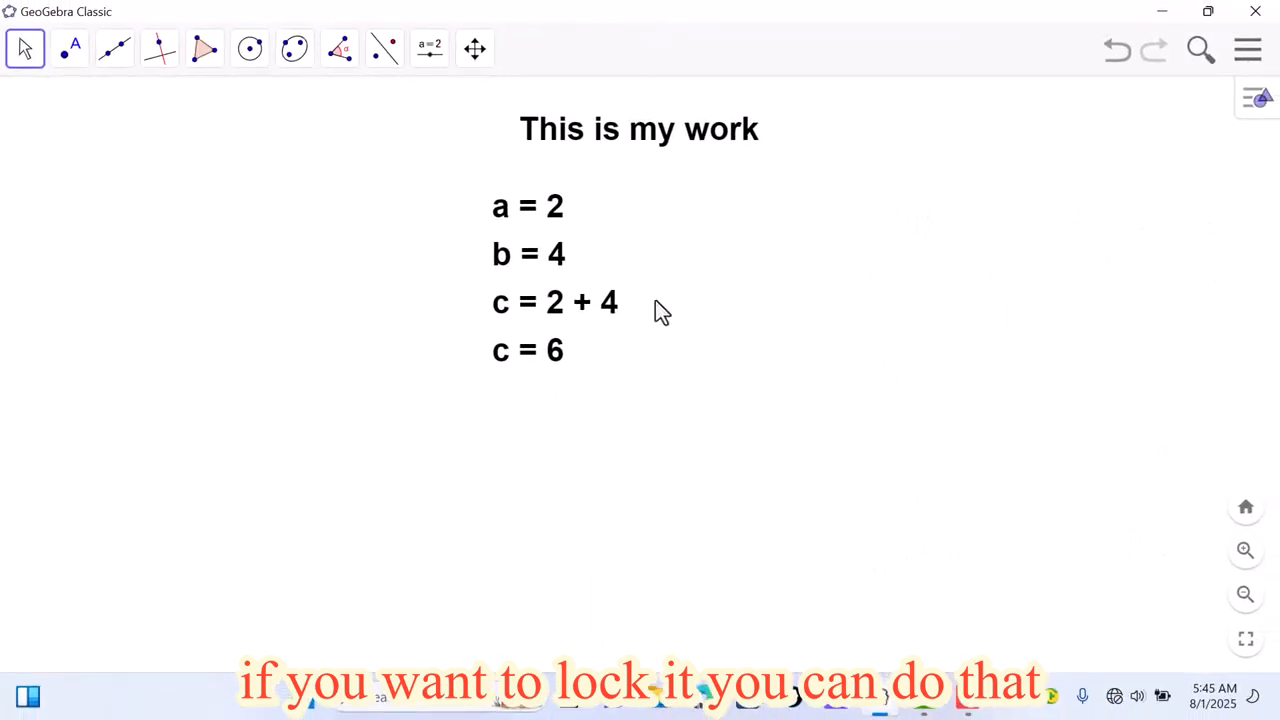
Step: Pin the four-line a, b, c text block to the screen and test it by shifting the graphics view
{"action": "left_click", "coordinate": [563, 298]}
{"action": "right_click", "coordinate": [564, 297]}
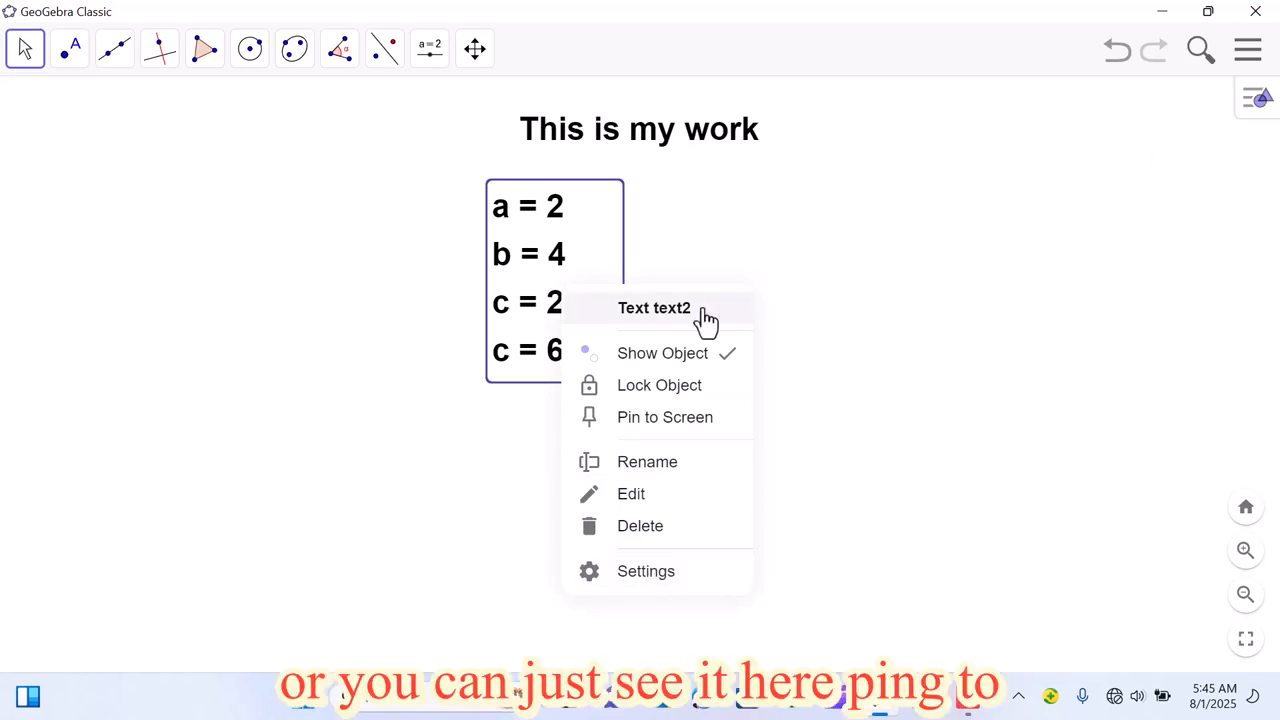
{"action": "left_click", "coordinate": [660, 418]}
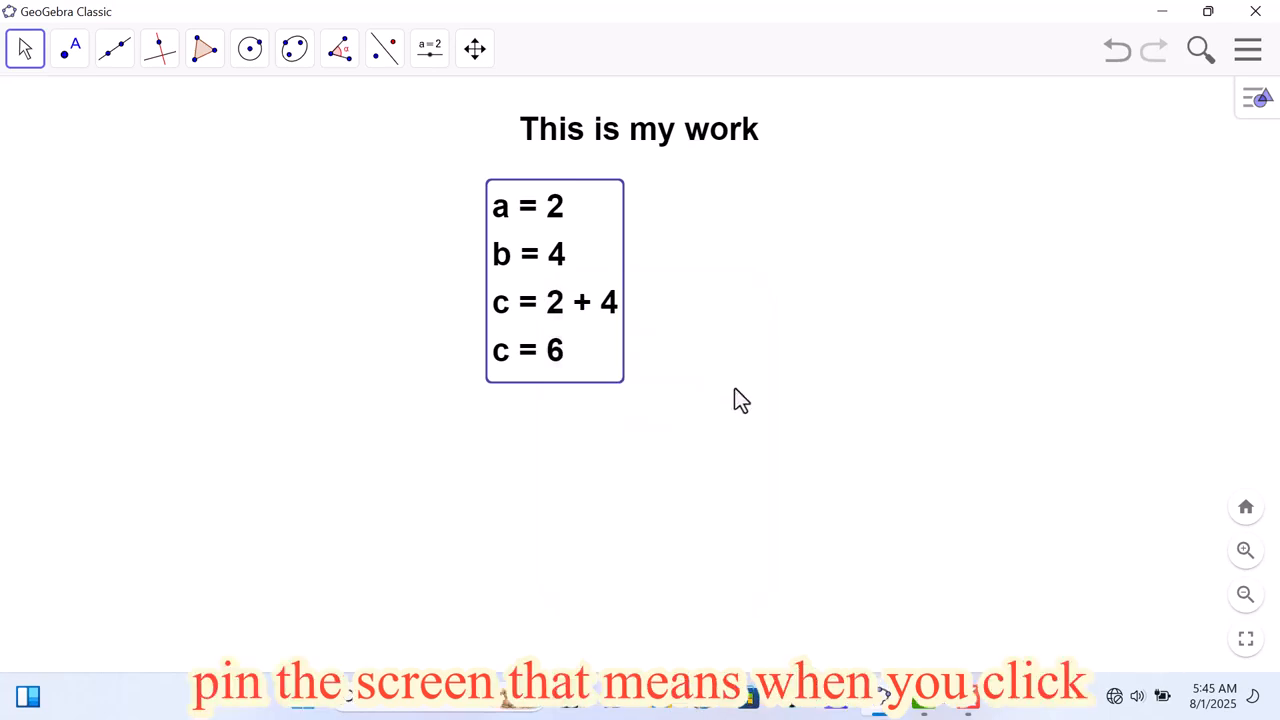
{"action": "mouse_move", "coordinate": [736, 390]}
{"action": "left_mouse_down"}
{"action": "mouse_move", "coordinate": [749, 405]}
{"action": "mouse_move", "coordinate": [726, 413]}
{"action": "mouse_move", "coordinate": [749, 401]}
{"action": "mouse_move", "coordinate": [750, 383]}
{"action": "left_mouse_up"}
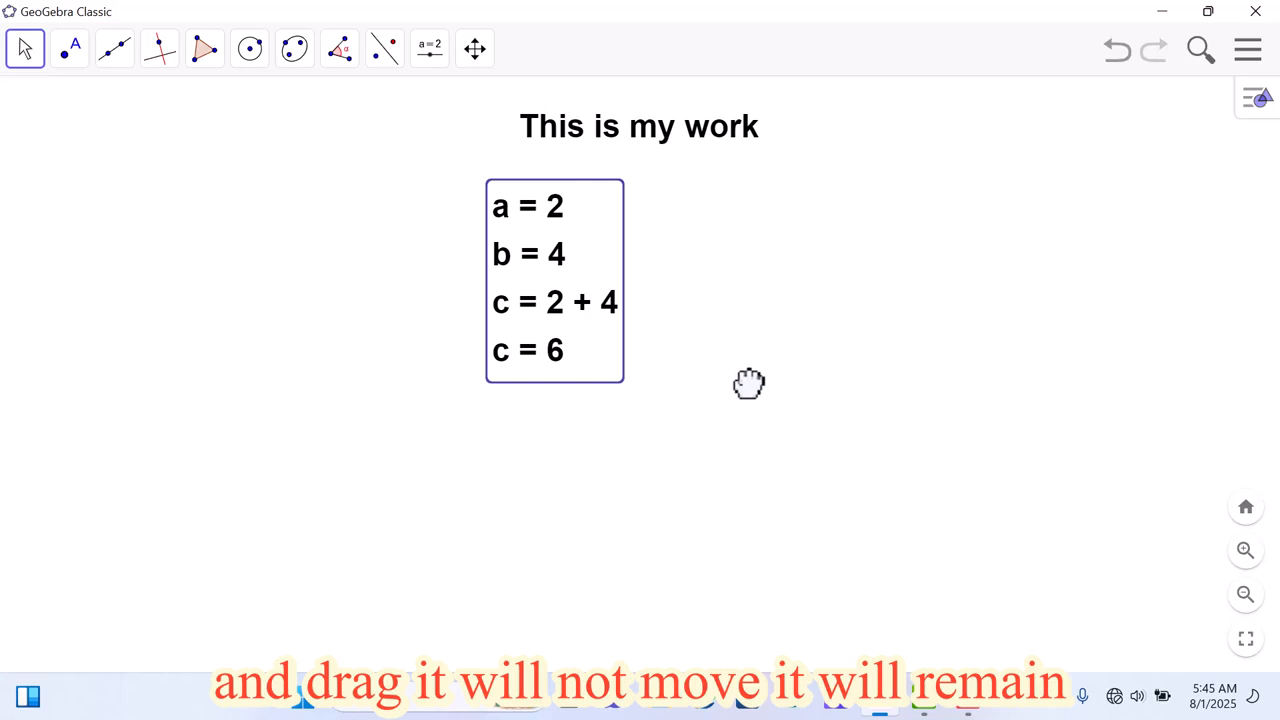
Step: Unpin the four-line text block, lock it as an object instead, and test it by shifting the graphics view
{"action": "right_click", "coordinate": [556, 348]}
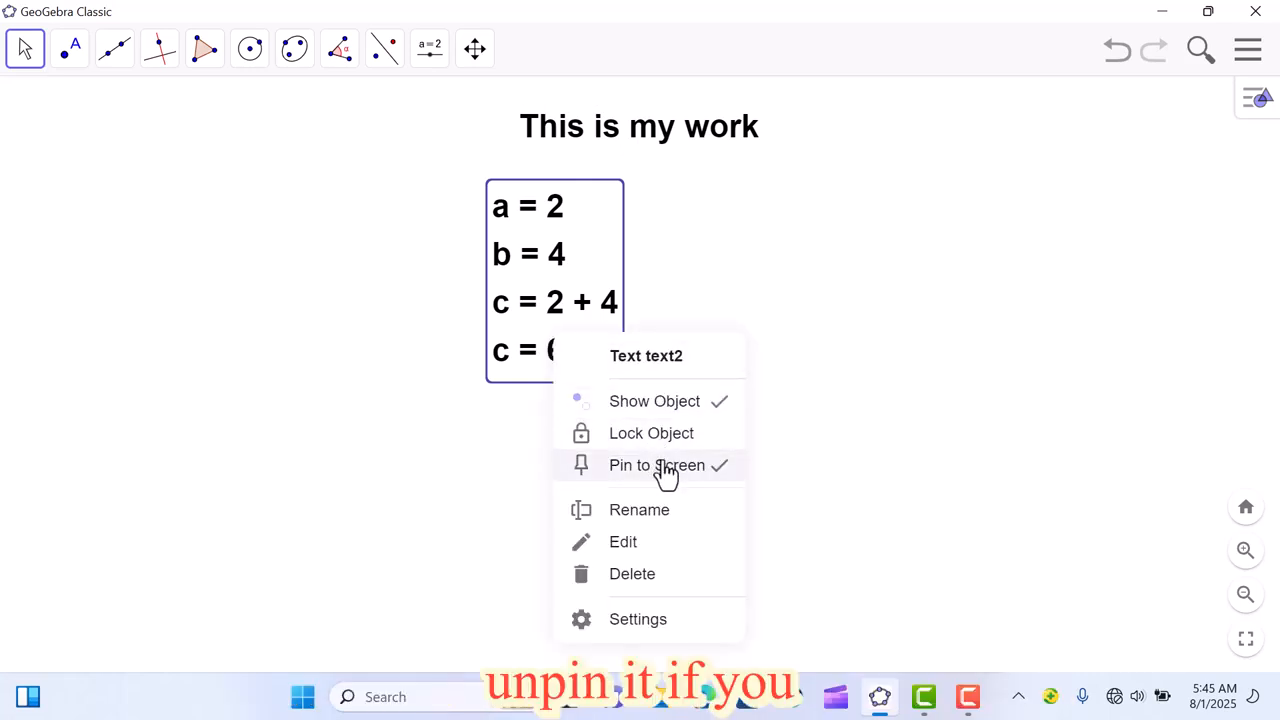
{"action": "left_click", "coordinate": [666, 470]}
{"action": "right_click", "coordinate": [585, 378]}
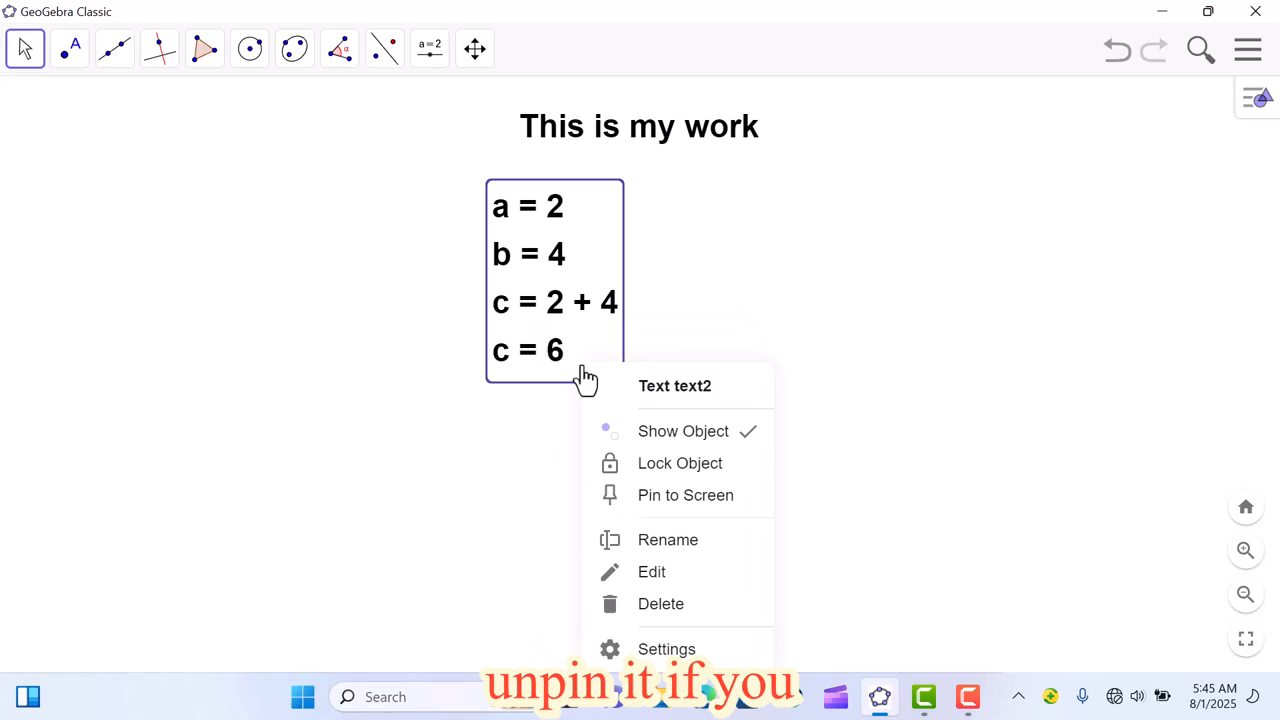
{"action": "left_click", "coordinate": [672, 490]}
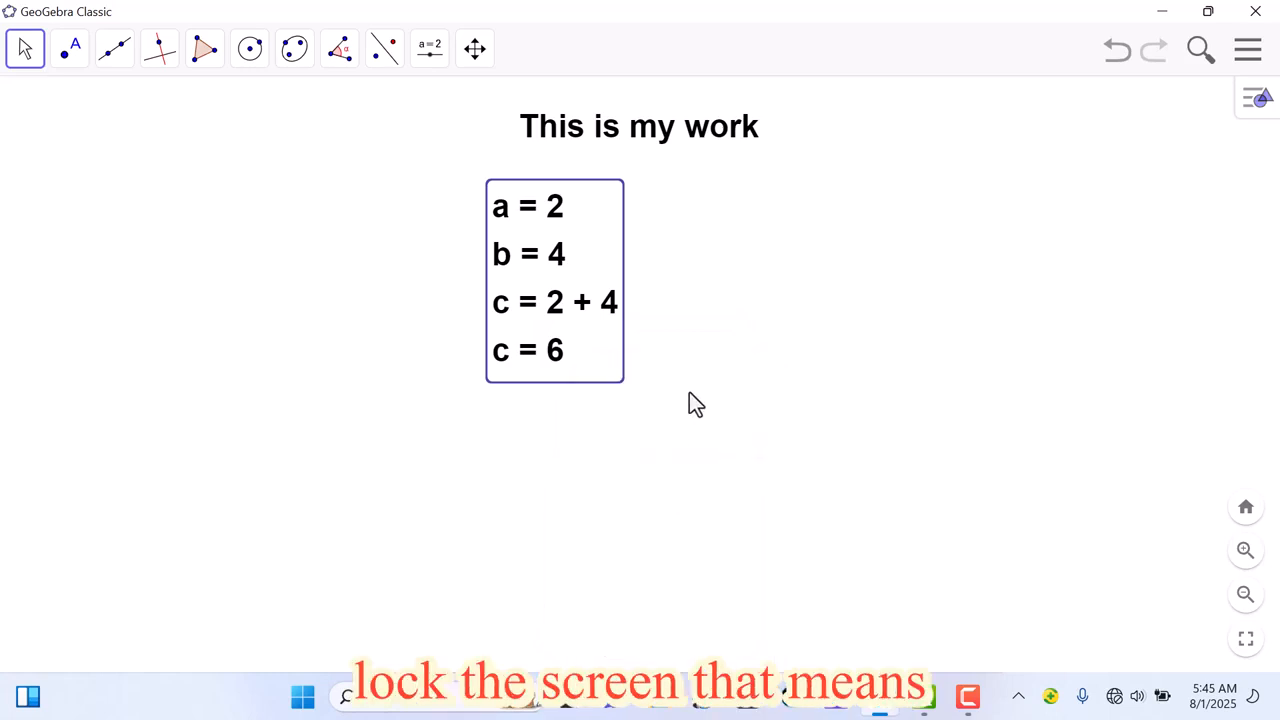
{"action": "mouse_move", "coordinate": [689, 392]}
{"action": "left_mouse_down"}
{"action": "mouse_move", "coordinate": [723, 386]}
{"action": "mouse_move", "coordinate": [702, 375]}
{"action": "left_mouse_up"}
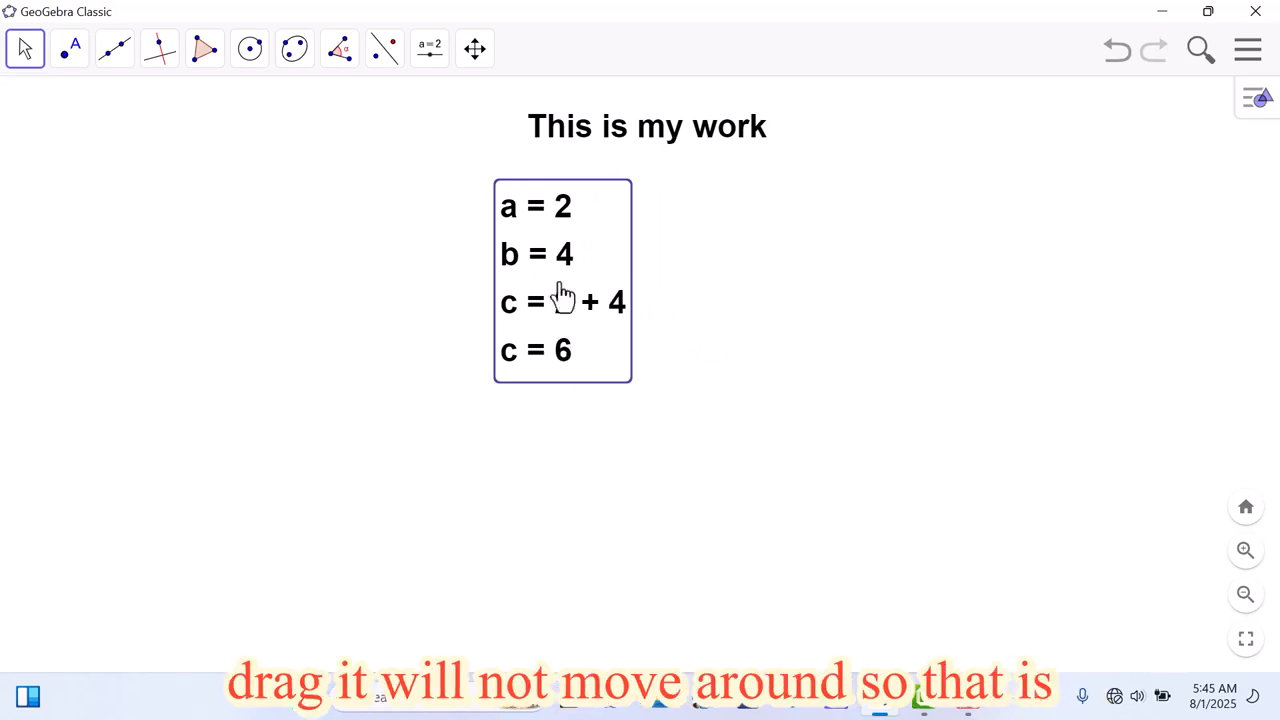
Step: Unlock the four-line text block and test it by shifting the graphics view
{"action": "right_click", "coordinate": [612, 302]}
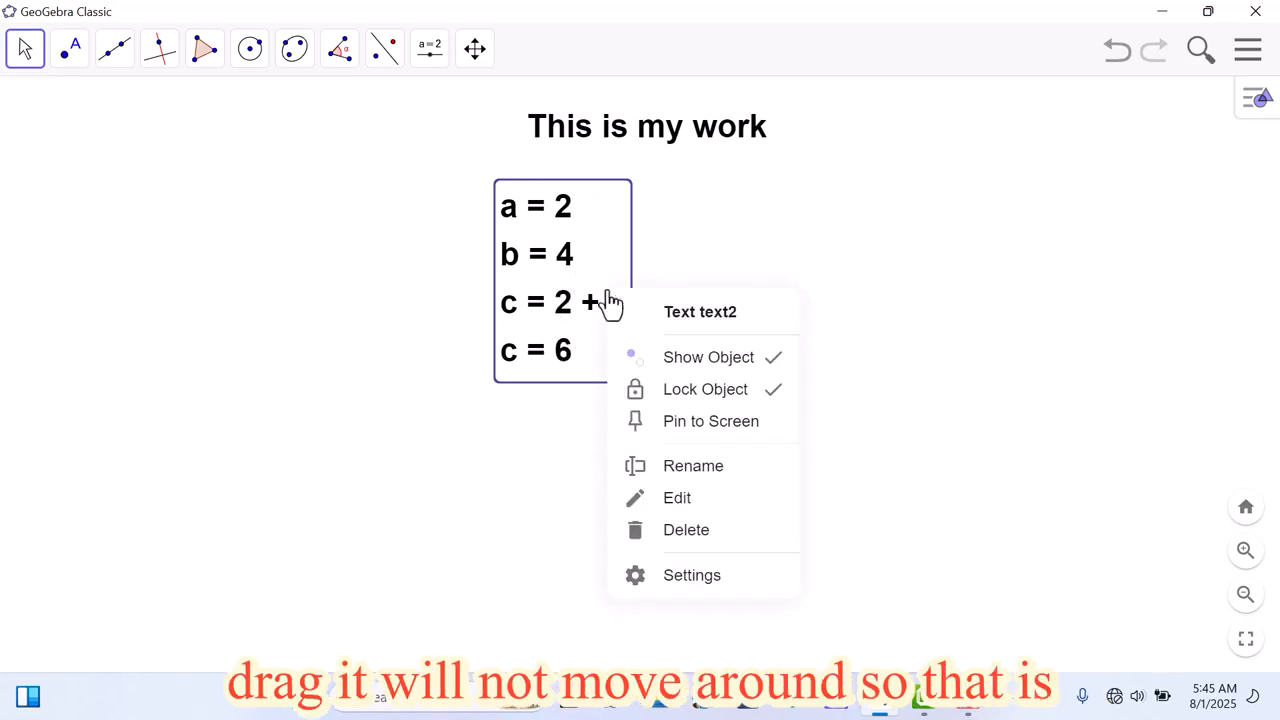
{"action": "left_click", "coordinate": [697, 418]}
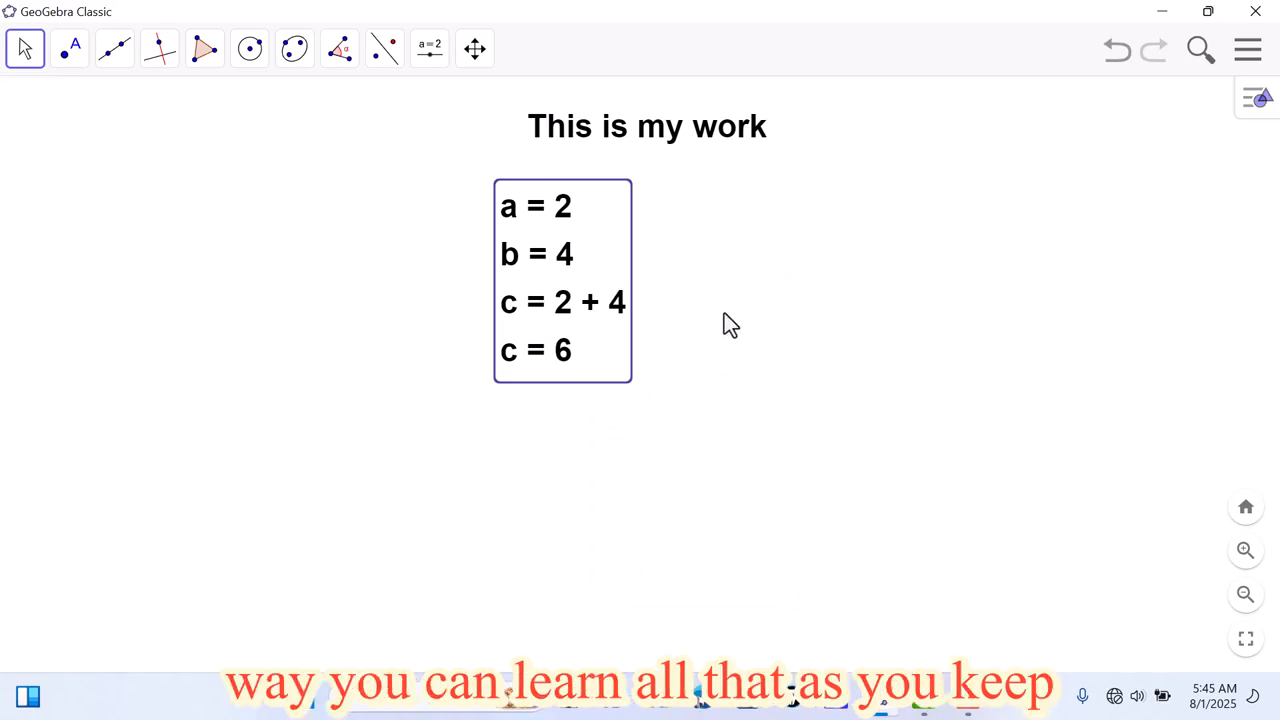
{"action": "mouse_move", "coordinate": [722, 287]}
{"action": "left_mouse_down"}
{"action": "mouse_move", "coordinate": [753, 289]}
{"action": "mouse_move", "coordinate": [741, 289]}
{"action": "left_mouse_up"}
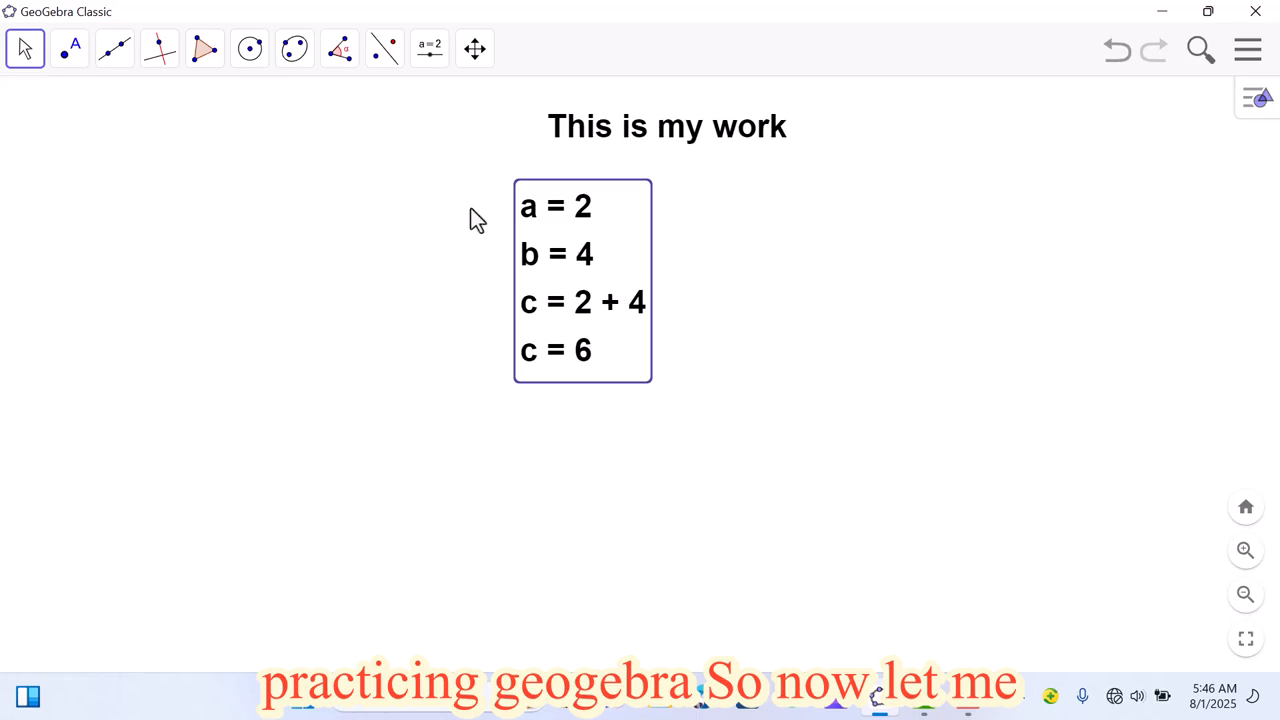
Step: Reopen the Algebra view beside the Graphics view and collapse the graphics style bar
{"action": "left_click", "coordinate": [1248, 108]}
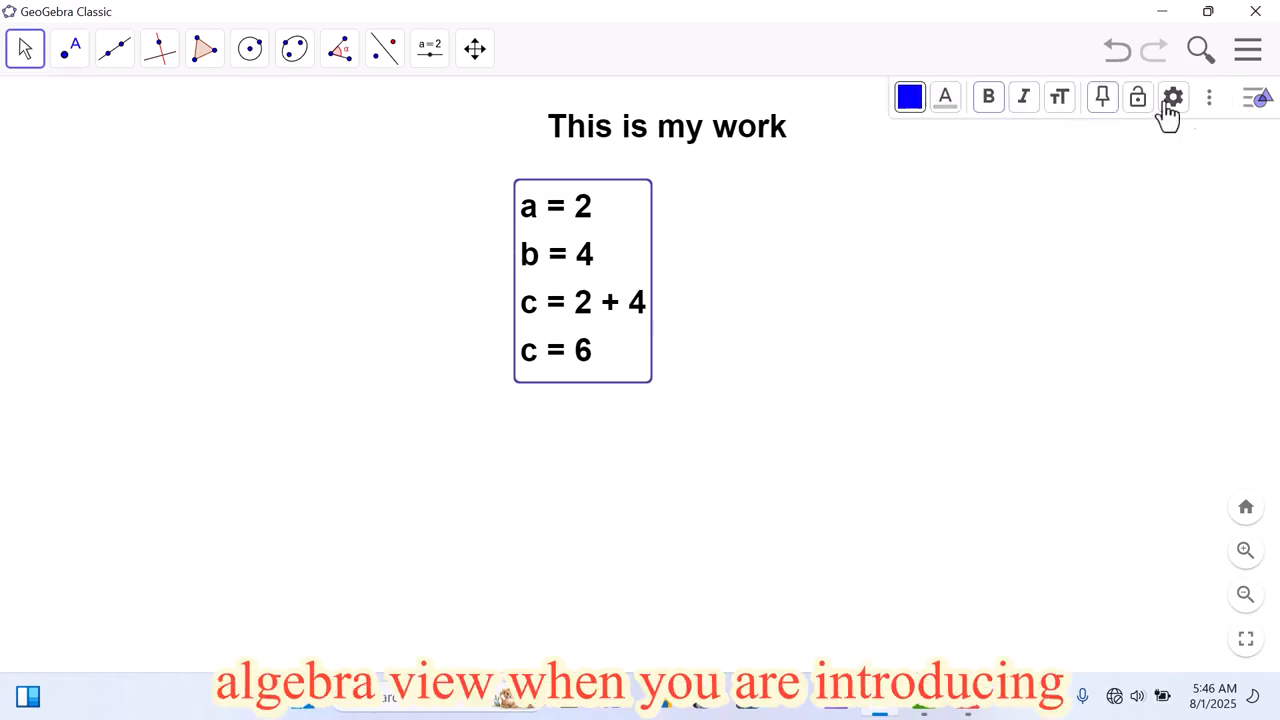
{"action": "left_click", "coordinate": [1208, 101]}
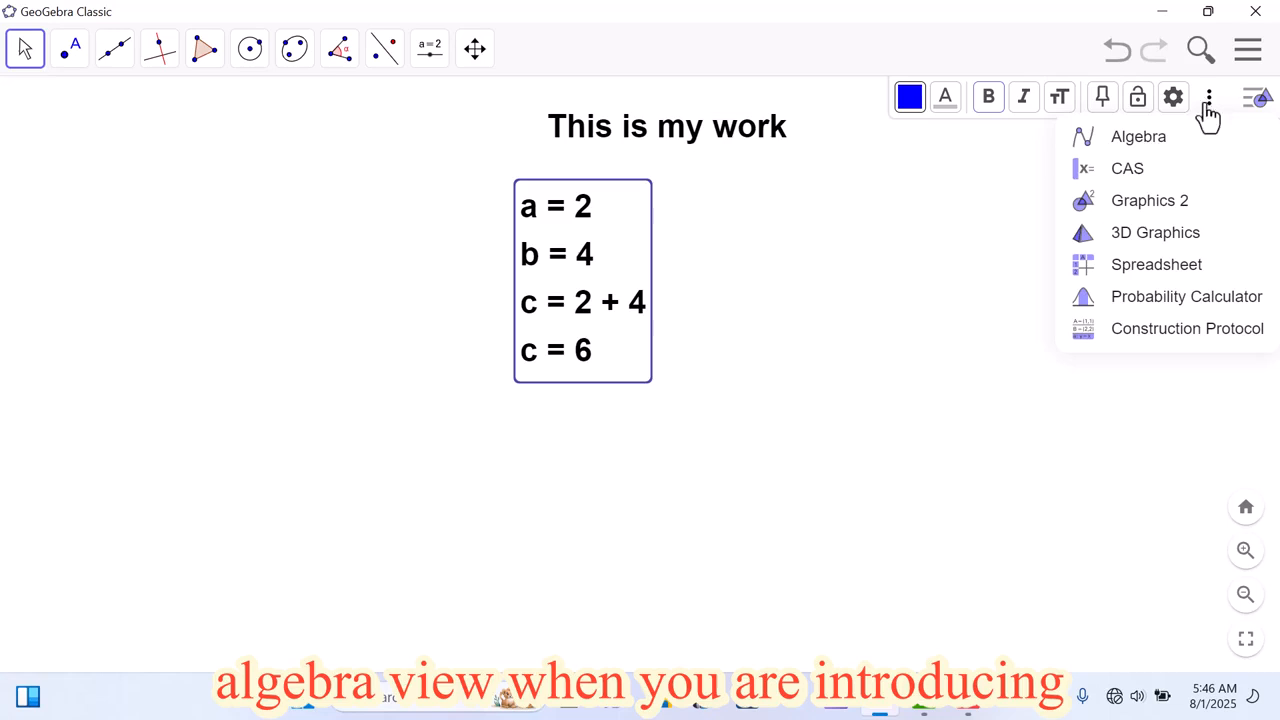
{"action": "left_click", "coordinate": [1135, 150]}
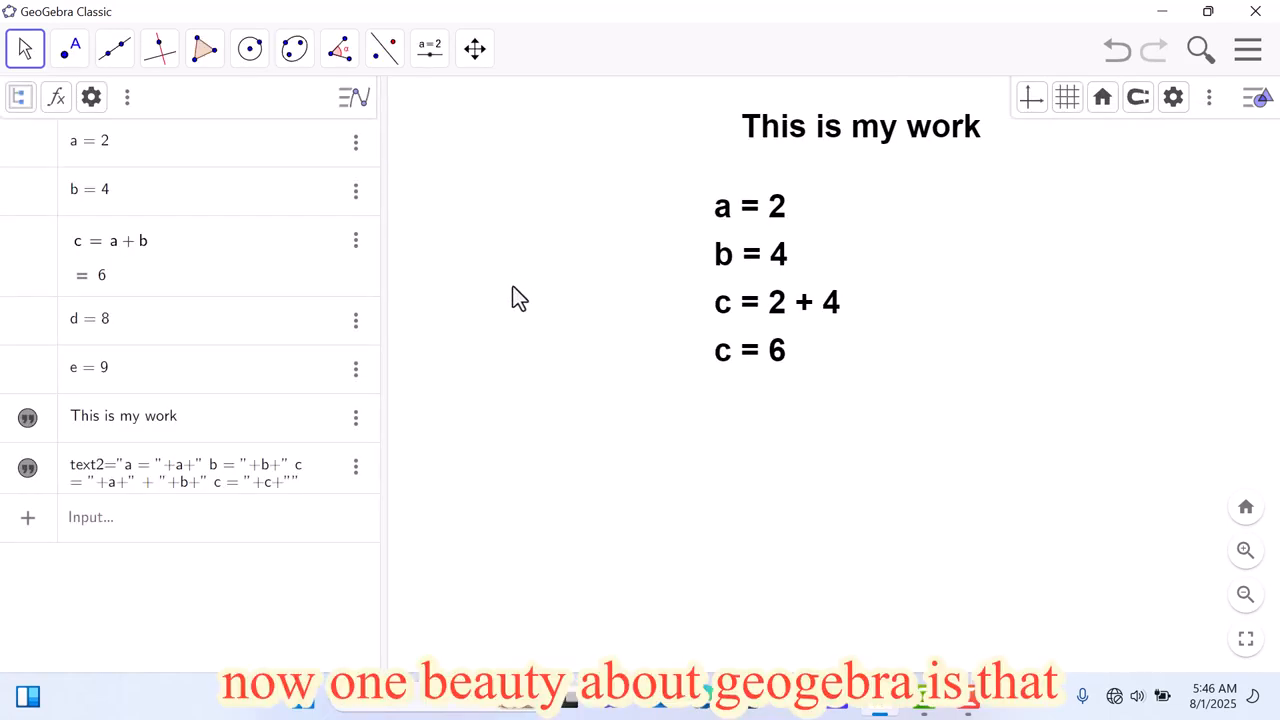
{"action": "left_click", "coordinate": [1254, 104]}
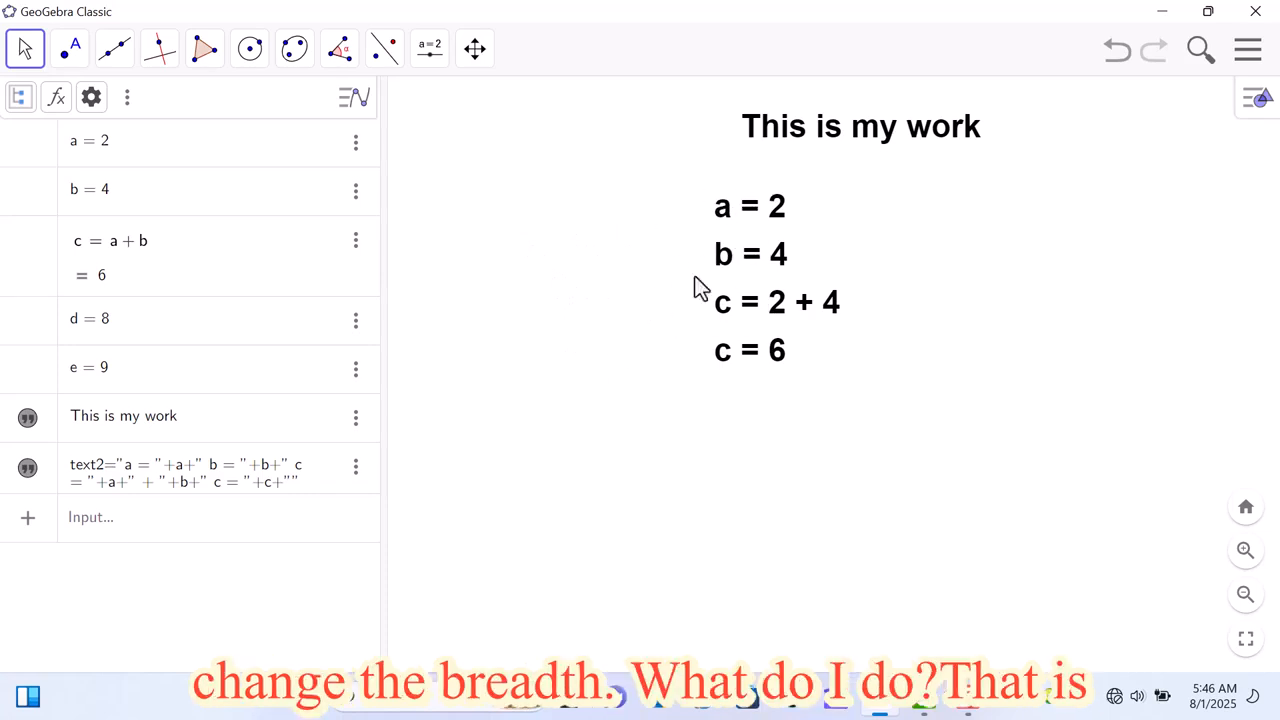
{"action": "left_click", "coordinate": [430, 48]}
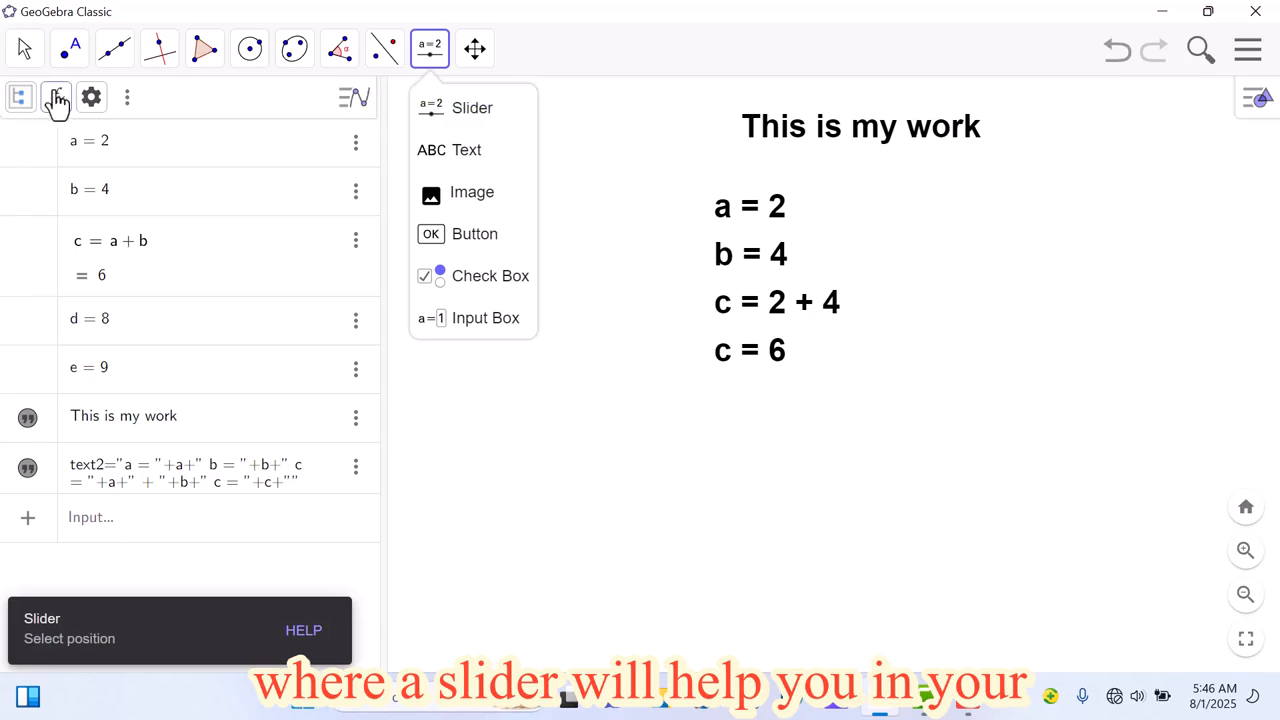
{"action": "left_click", "coordinate": [27, 60]}
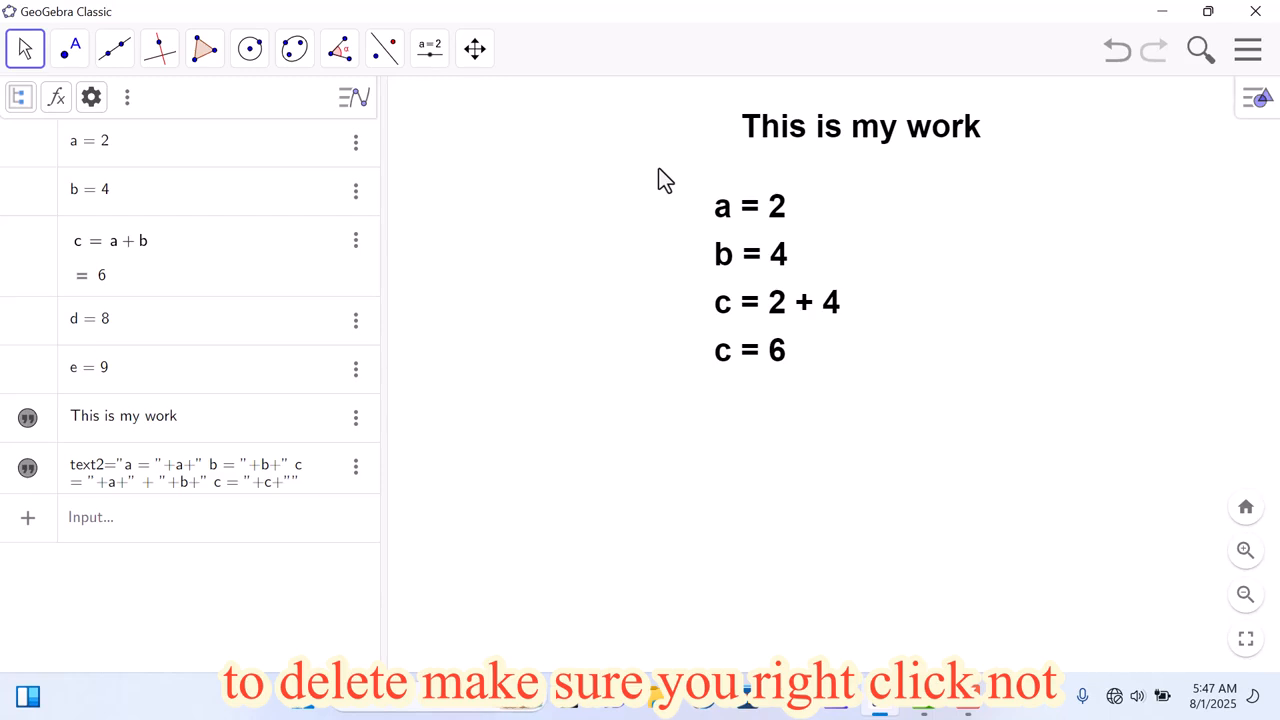
Step: Delete the four-line calculation text and the "This is my work" title from the graphics view
{"action": "left_click_drag", "start_coordinate": [658, 167], "coordinate": [899, 418]}
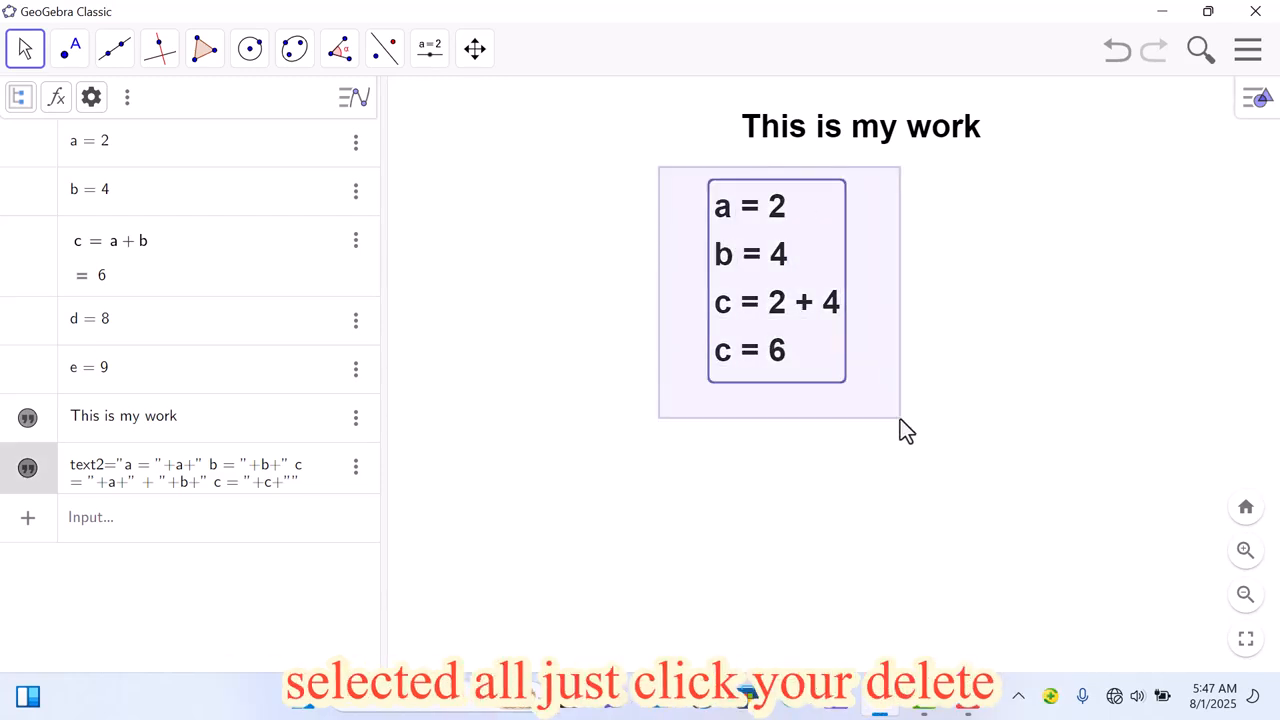
{"action": "key", "text": "Delete"}
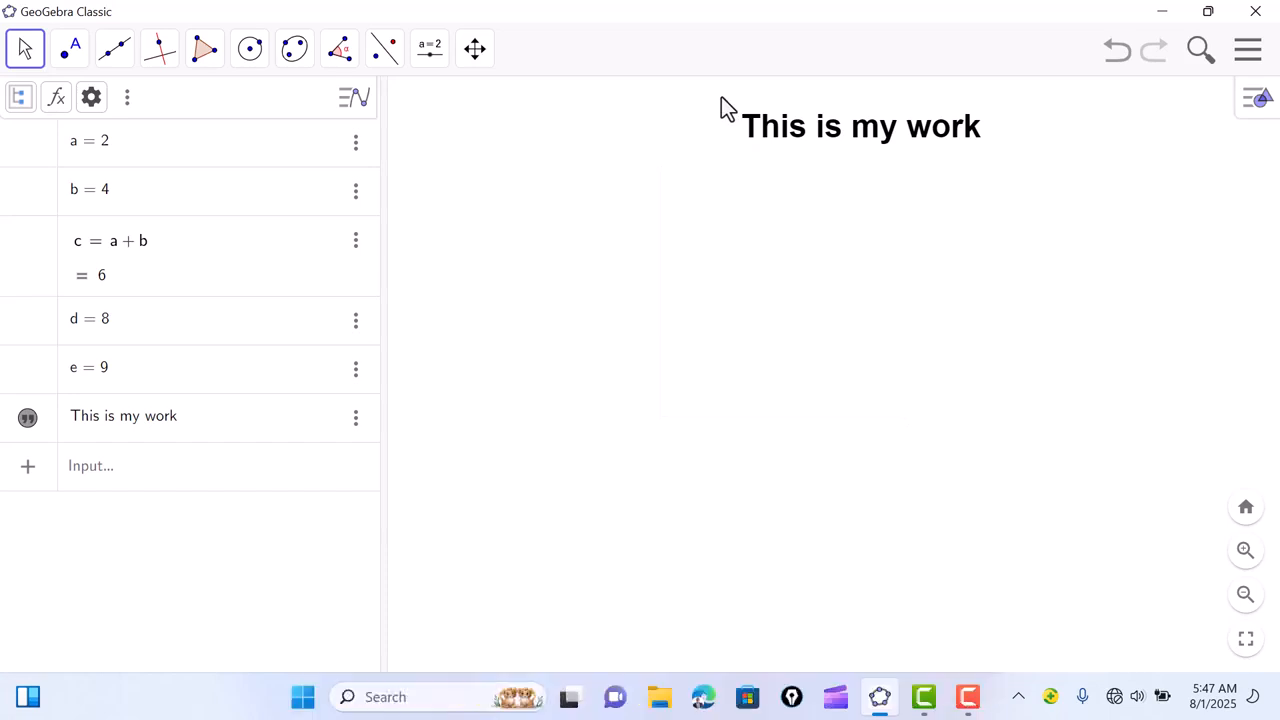
{"action": "left_click", "coordinate": [784, 142]}
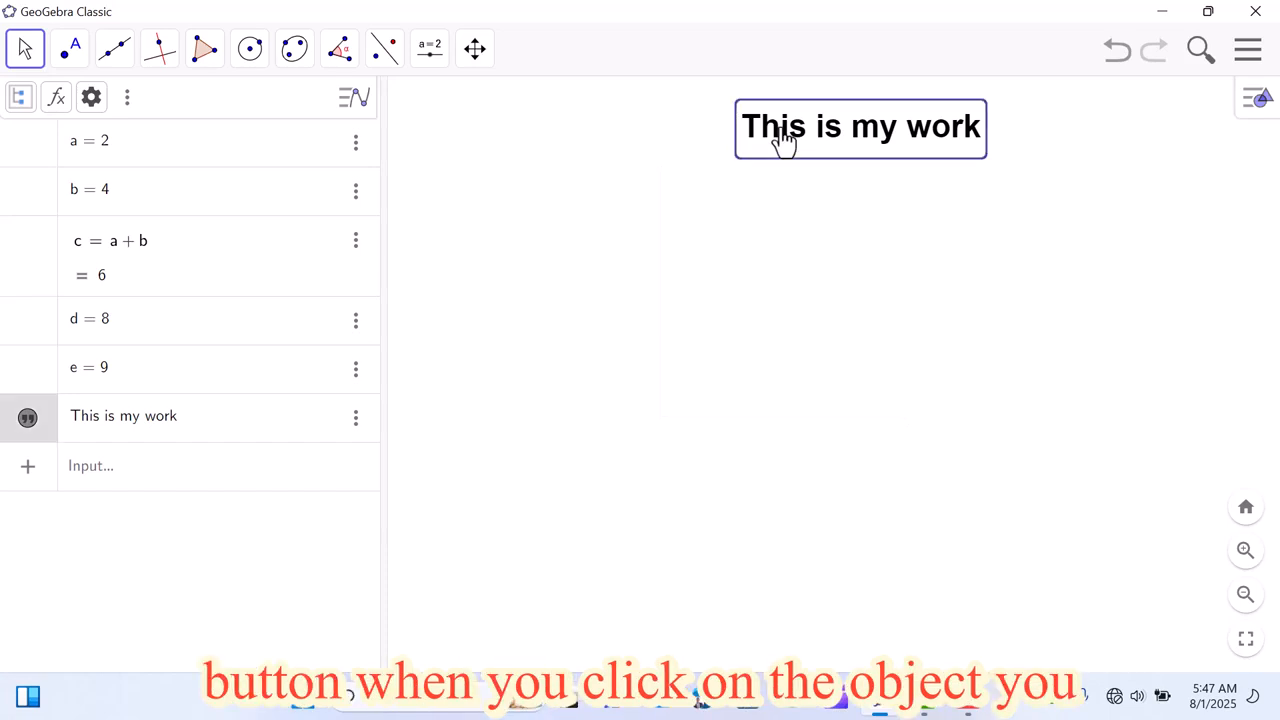
{"action": "key", "text": "Delete"}
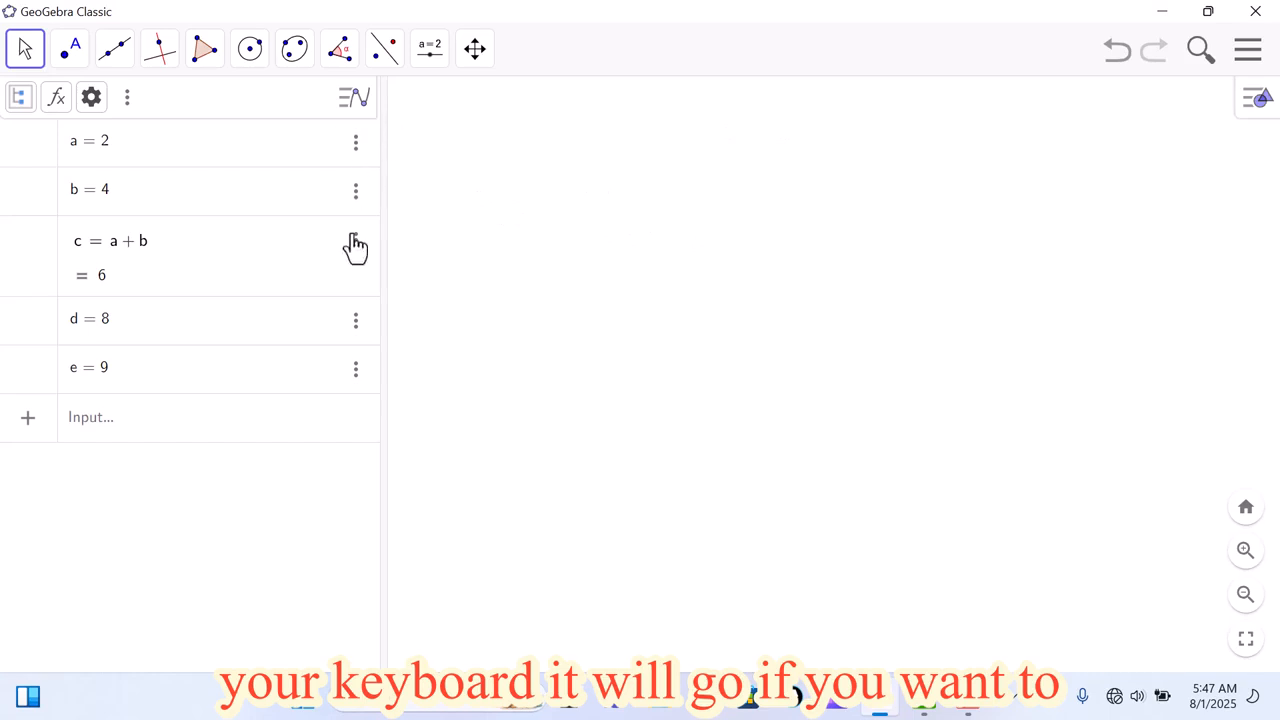
Step: Delete the variables a, b, d and e from the Algebra view, leaving the list empty
{"action": "left_click", "coordinate": [355, 150]}
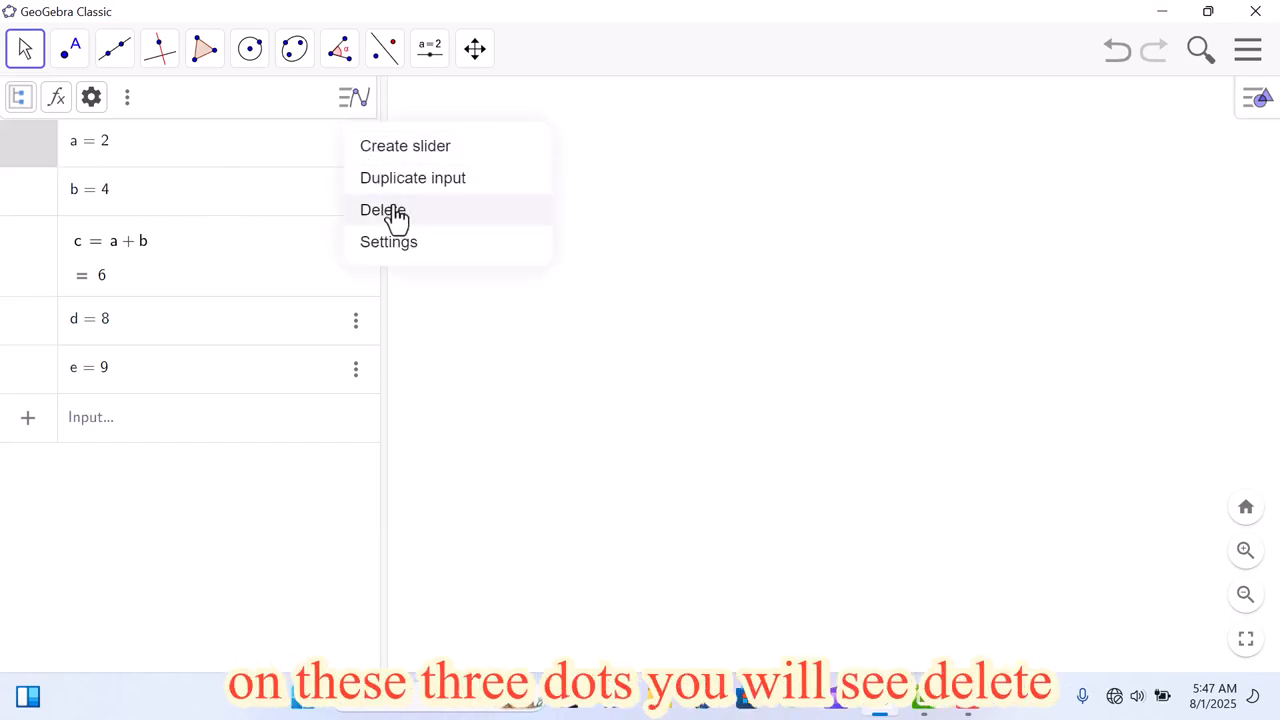
{"action": "left_click", "coordinate": [390, 211]}
{"action": "left_click", "coordinate": [356, 150]}
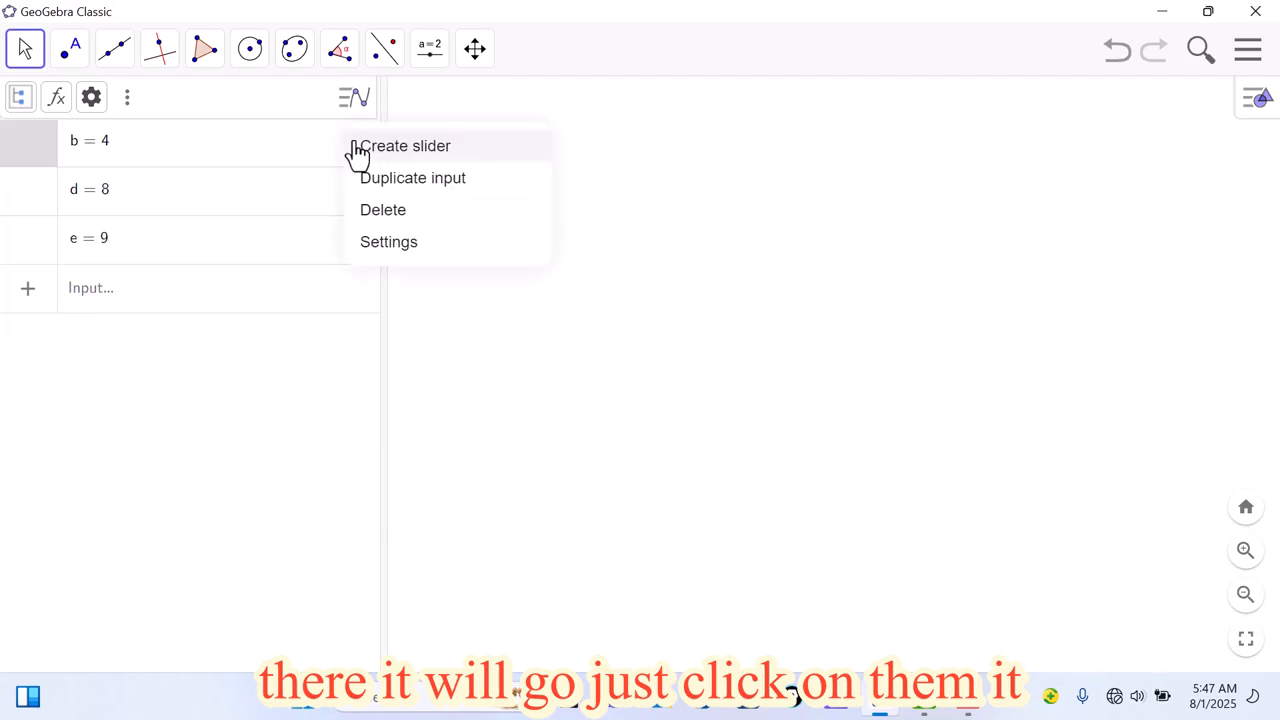
{"action": "left_click", "coordinate": [386, 211]}
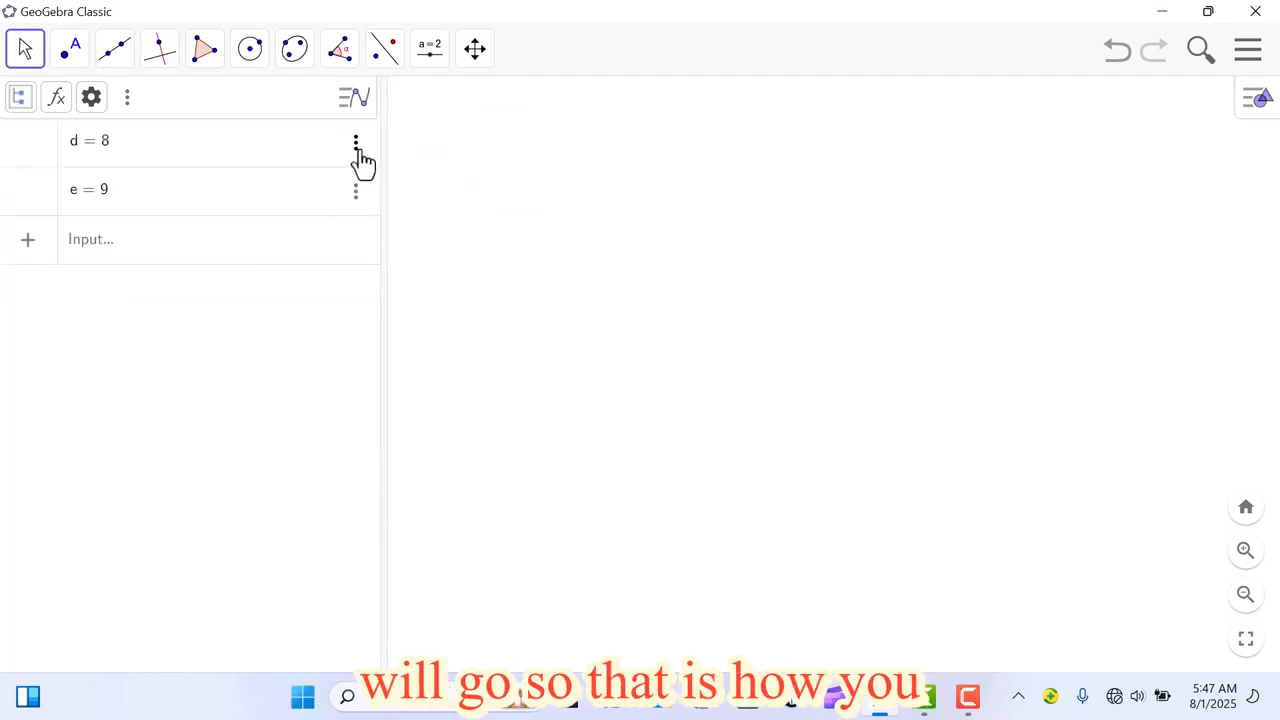
{"action": "left_click", "coordinate": [355, 145]}
{"action": "left_click", "coordinate": [390, 212]}
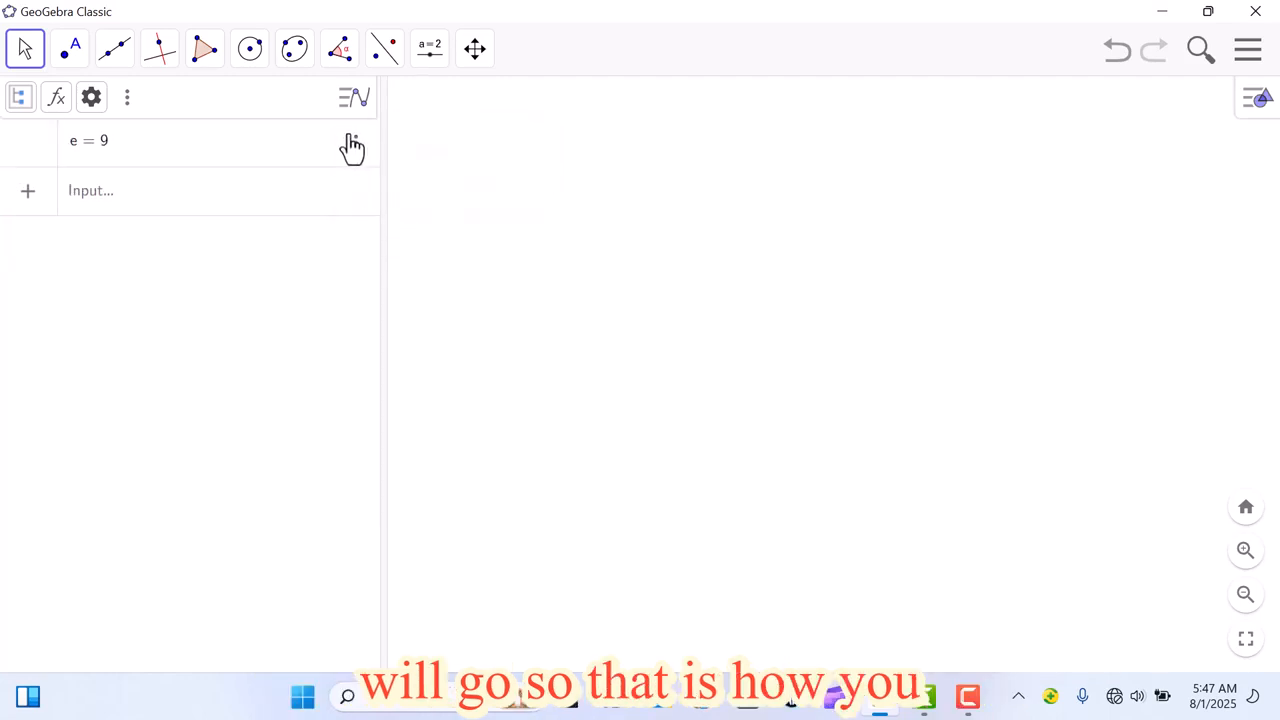
{"action": "left_click", "coordinate": [356, 146]}
{"action": "left_click", "coordinate": [377, 211]}
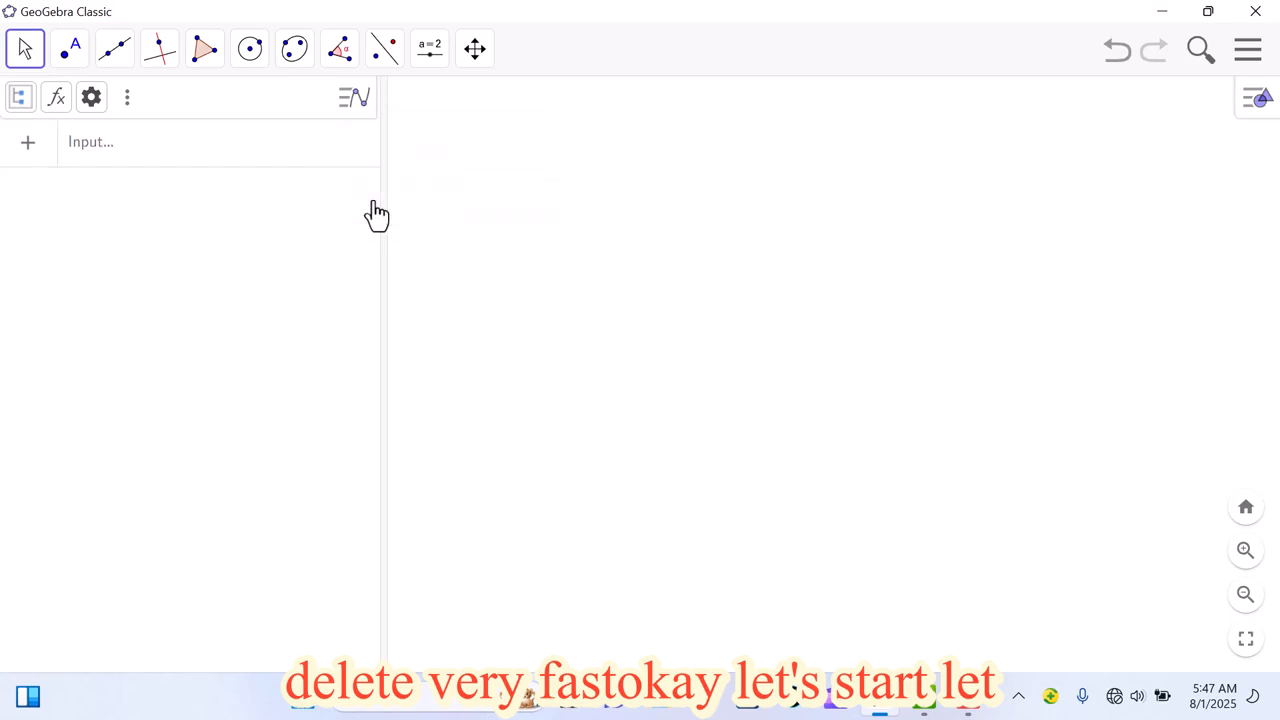
Step: Start a new slider in the upper part of the graphics view, try the Angle and Integer types, and return to Number
{"action": "left_click", "coordinate": [443, 55]}
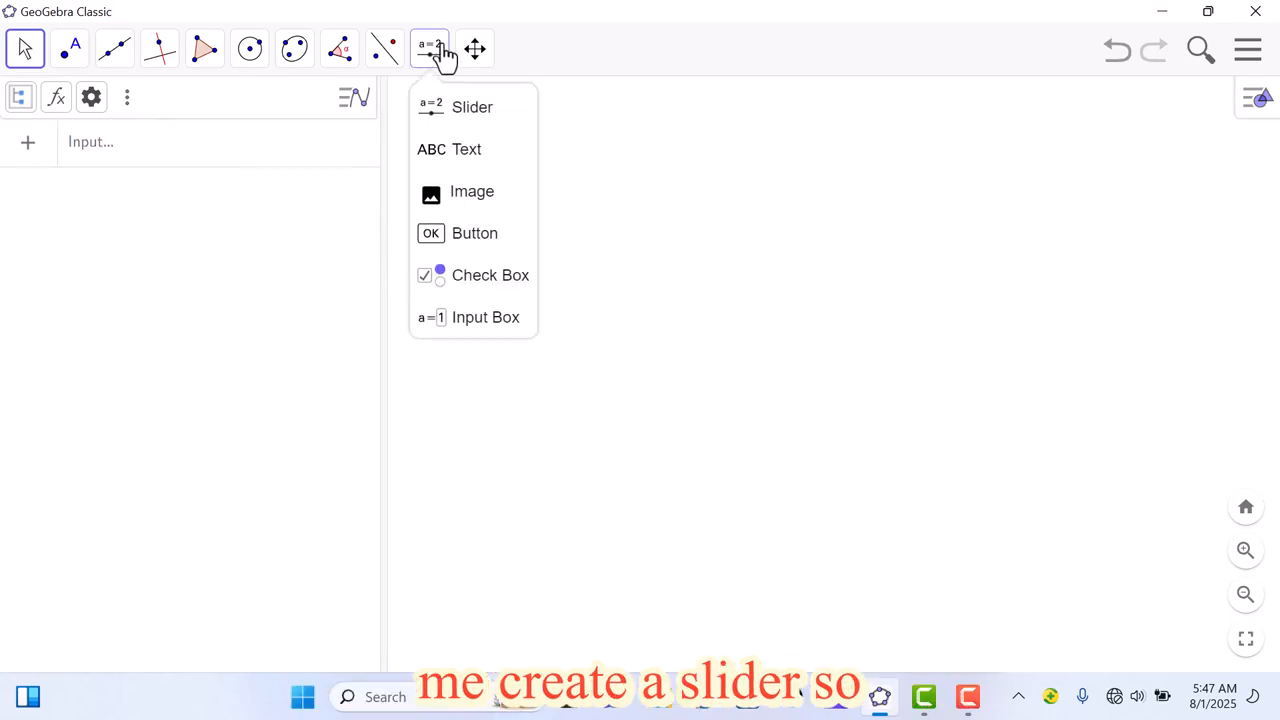
{"action": "left_click", "coordinate": [465, 128]}
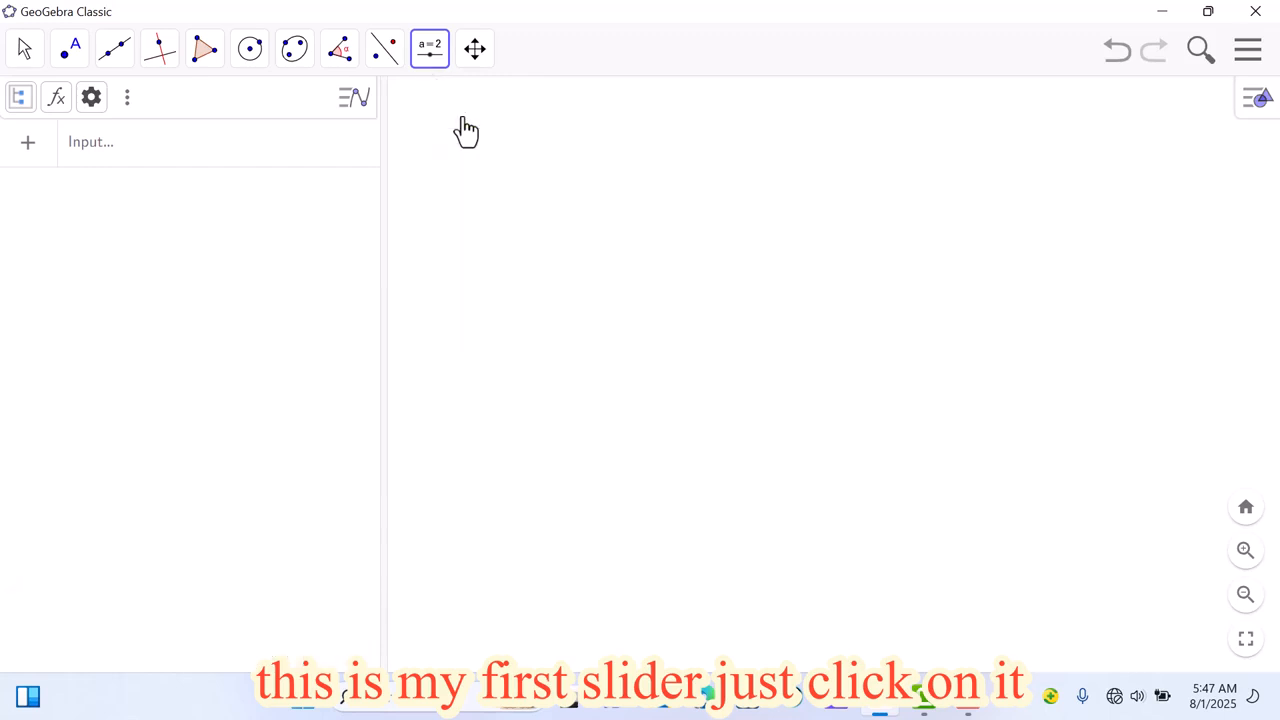
{"action": "left_click", "coordinate": [561, 182]}
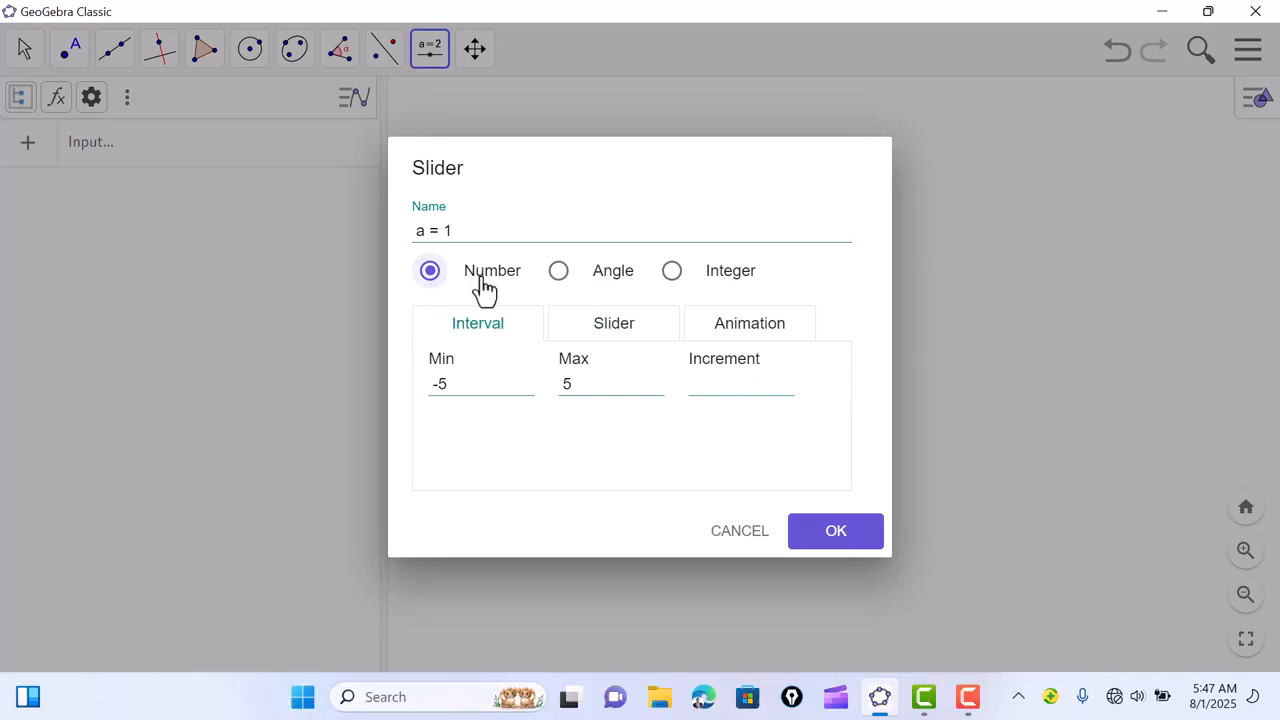
{"action": "left_click", "coordinate": [560, 276]}
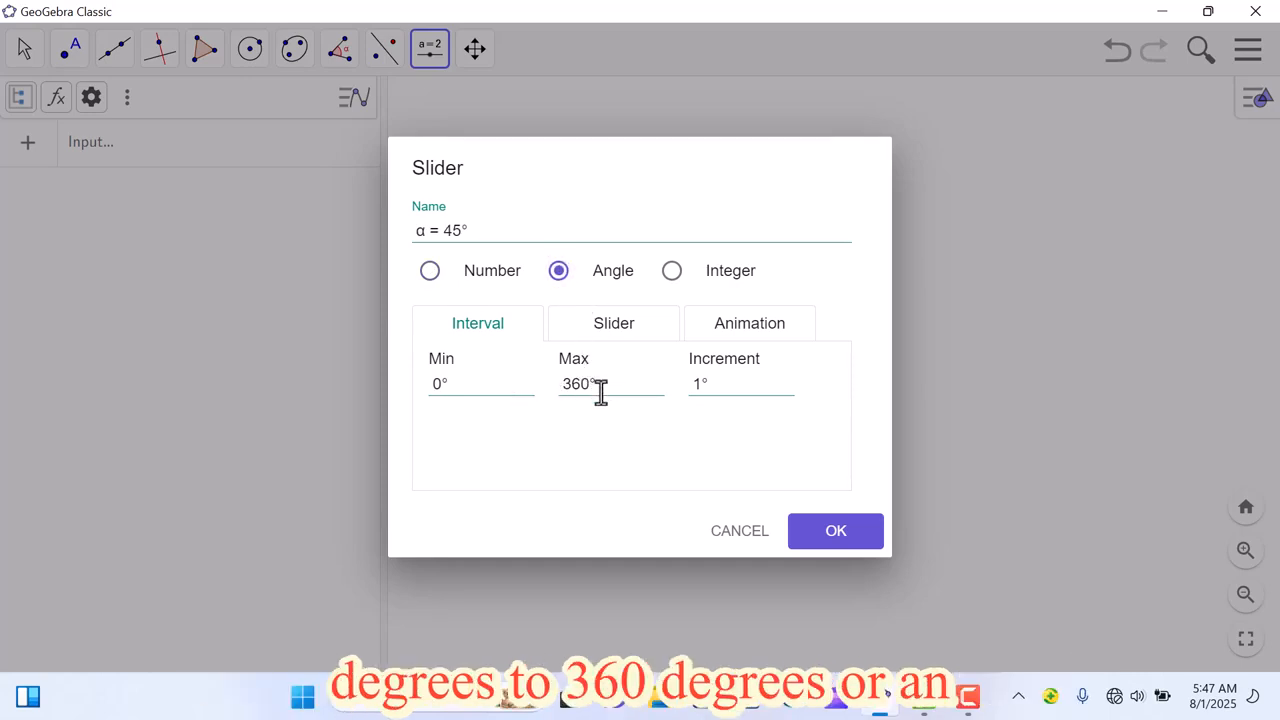
{"action": "left_click", "coordinate": [674, 273]}
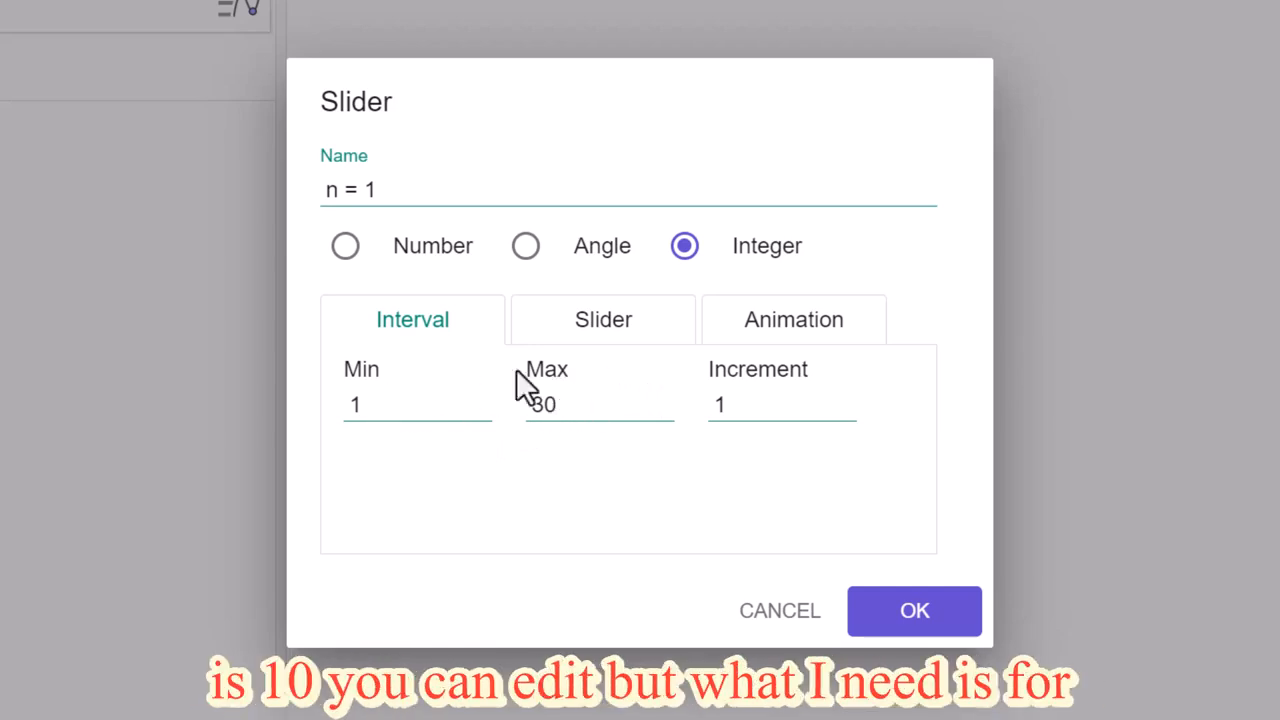
{"action": "left_click", "coordinate": [345, 248]}
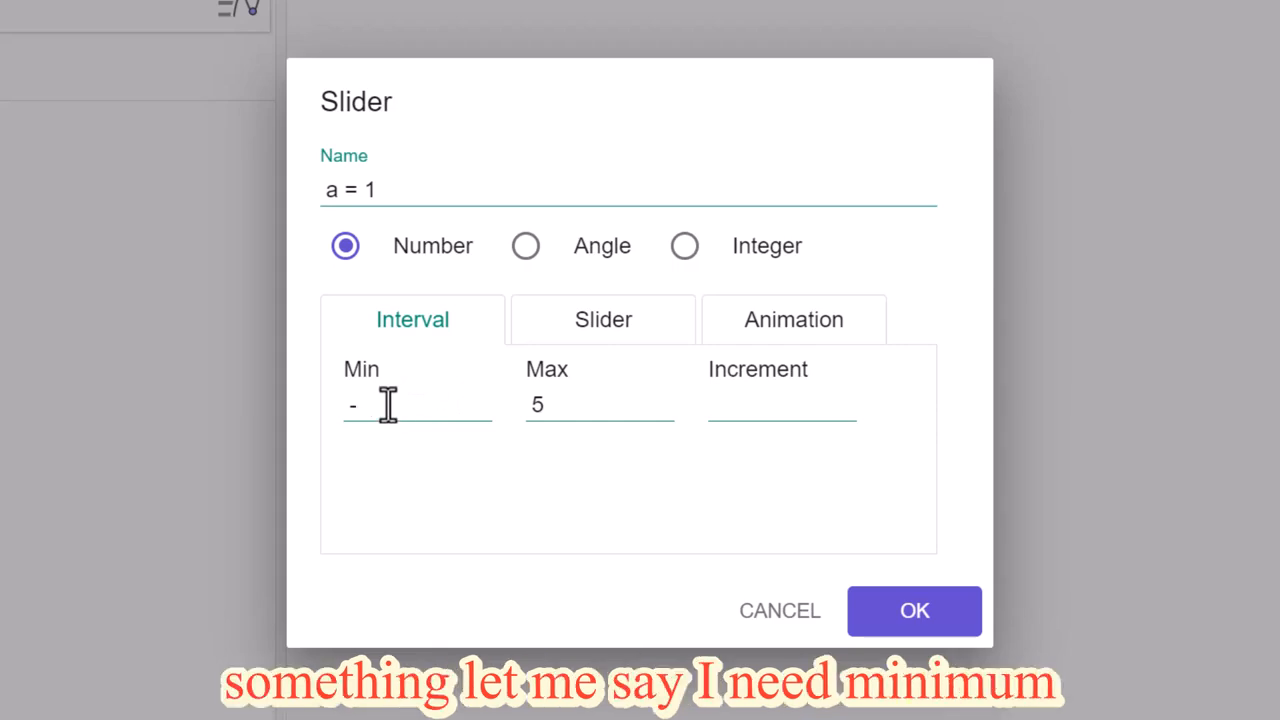
Step: Set slider a's interval from -10 to 10 with an increment of 1 and create it
{"action": "type", "text": "10"}
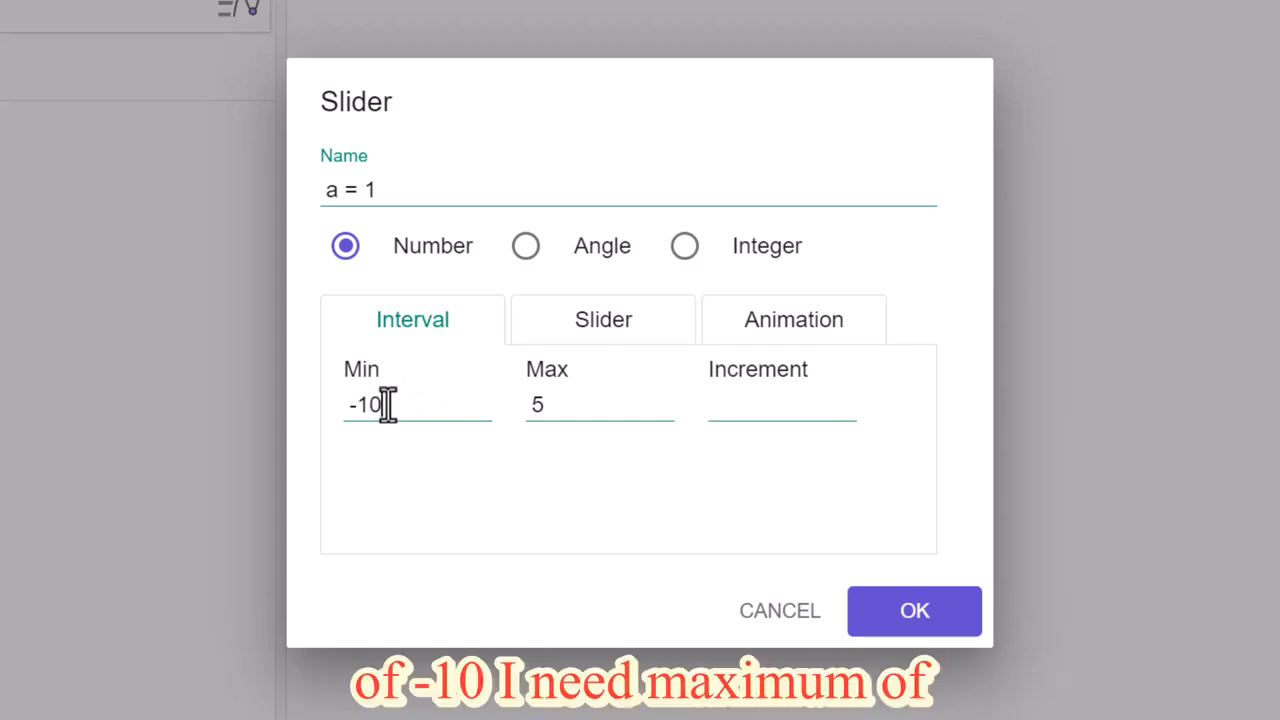
{"action": "left_click", "coordinate": [566, 402]}
{"action": "type", "text": "10"}
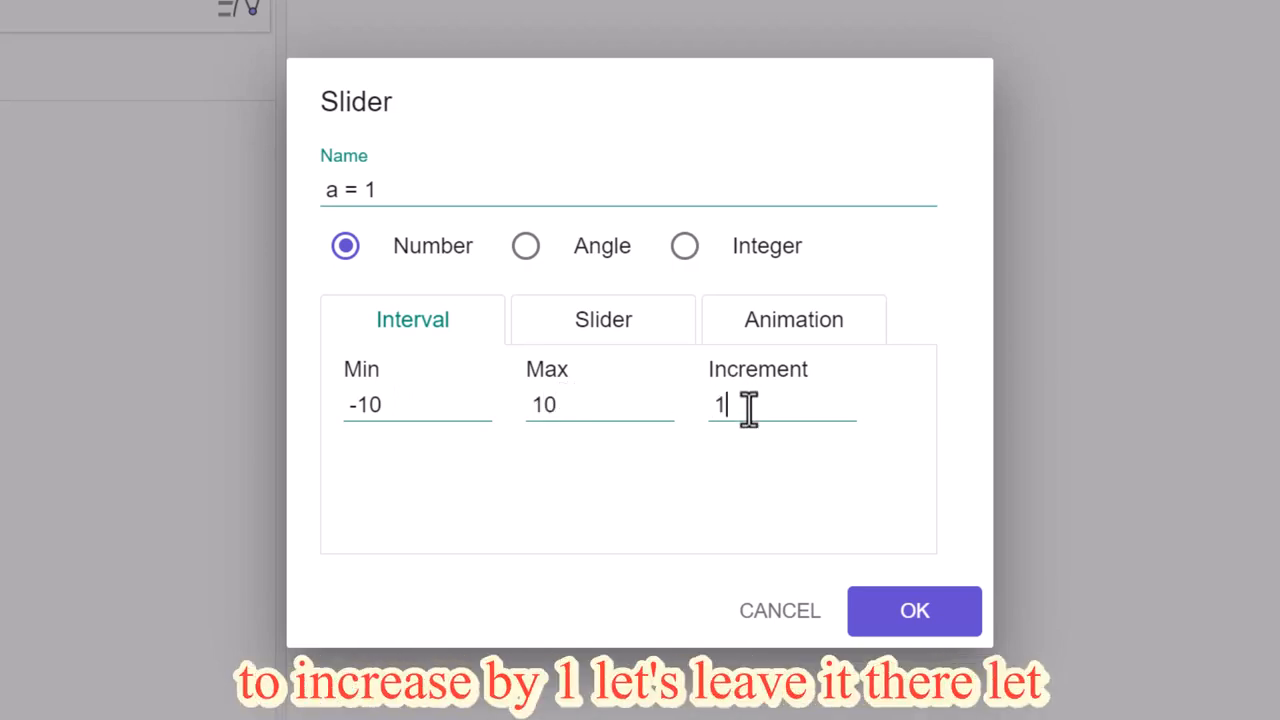
{"action": "left_click", "coordinate": [749, 408]}
{"action": "type", "text": "1"}
{"action": "left_click", "coordinate": [940, 612]}
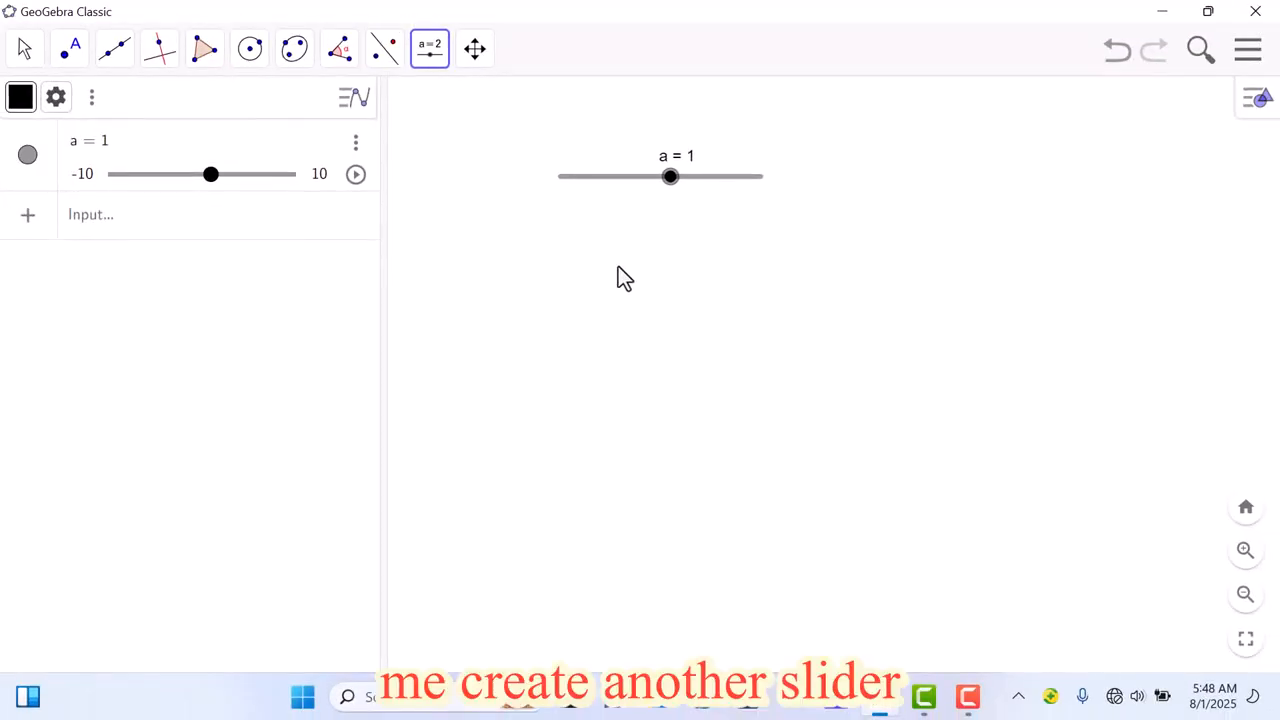
Step: Create a second number slider b below slider a, ranging from -5 to 6 with an increment of 1
{"action": "left_click", "coordinate": [618, 267]}
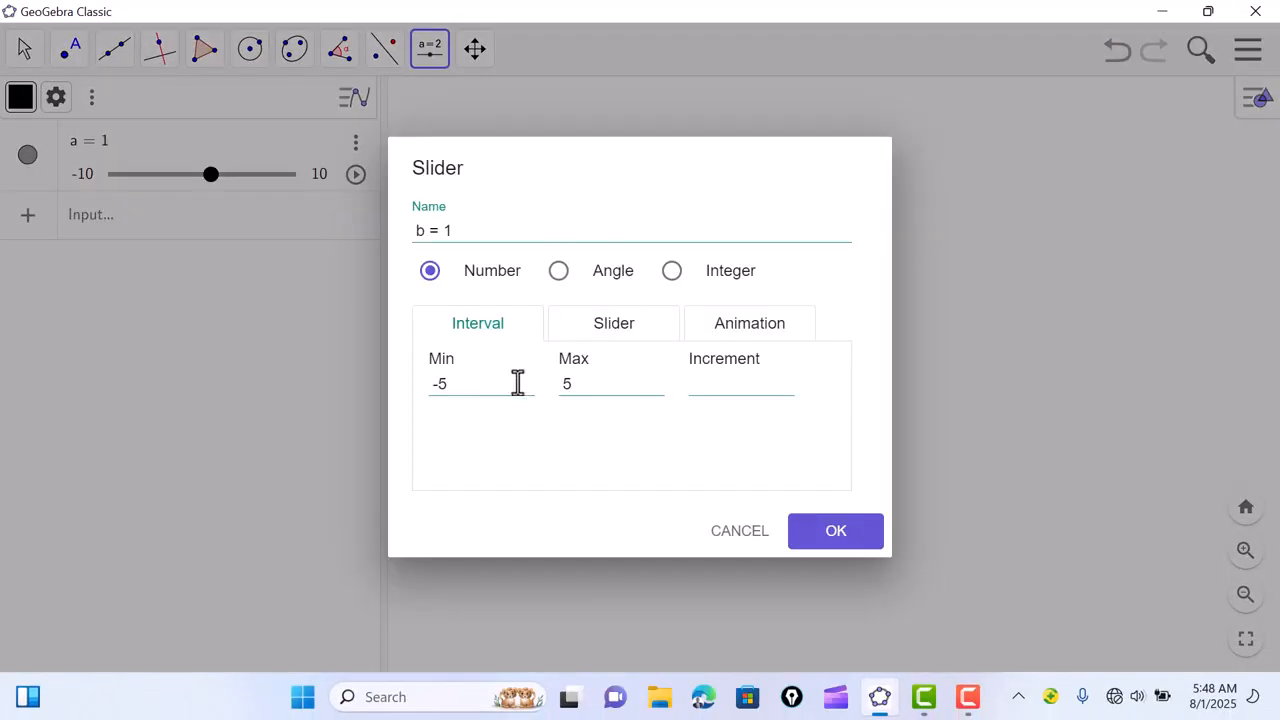
{"action": "left_click", "coordinate": [466, 386]}
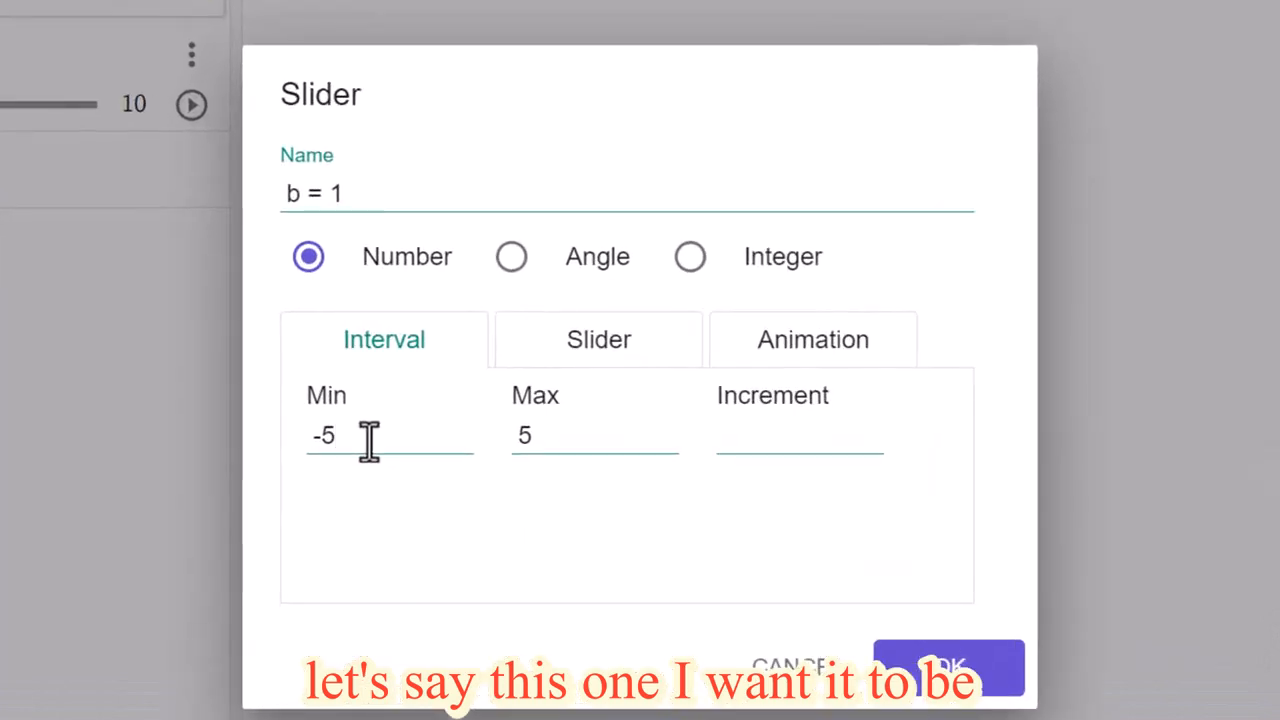
{"action": "left_click", "coordinate": [540, 436]}
{"action": "key", "text": "BackSpace"}
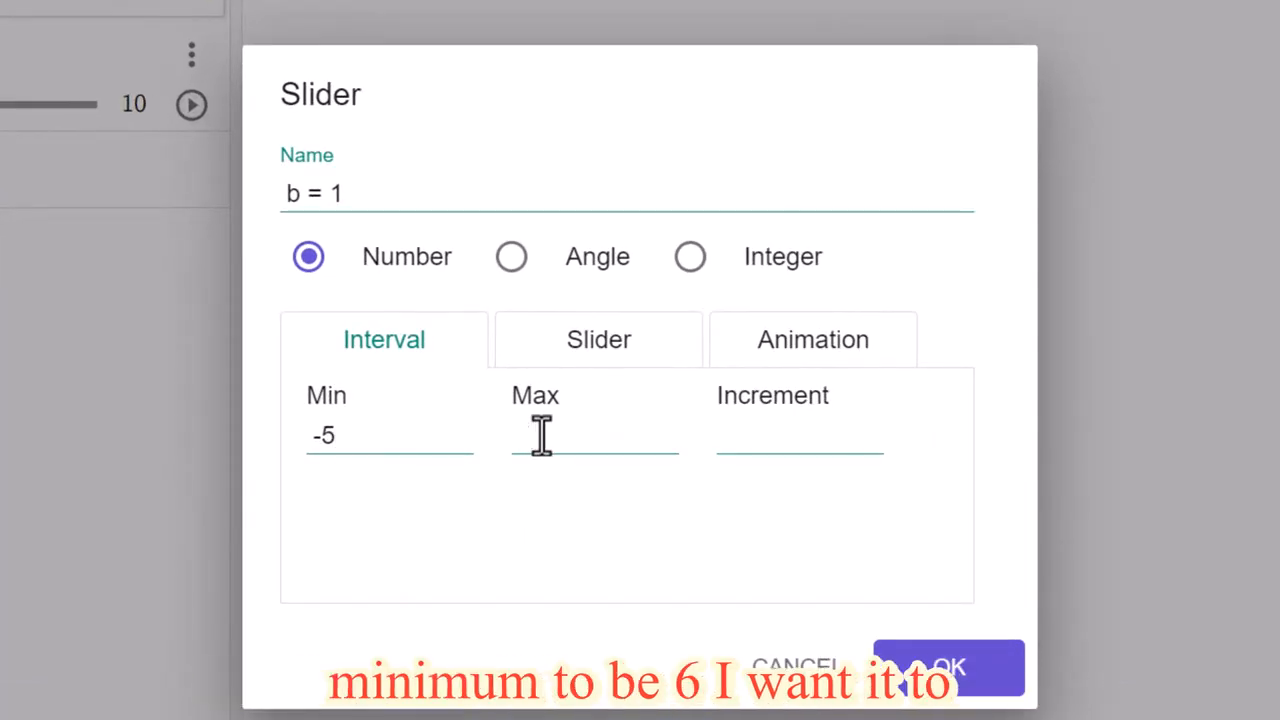
{"action": "type", "text": "6"}
{"action": "left_click", "coordinate": [781, 452]}
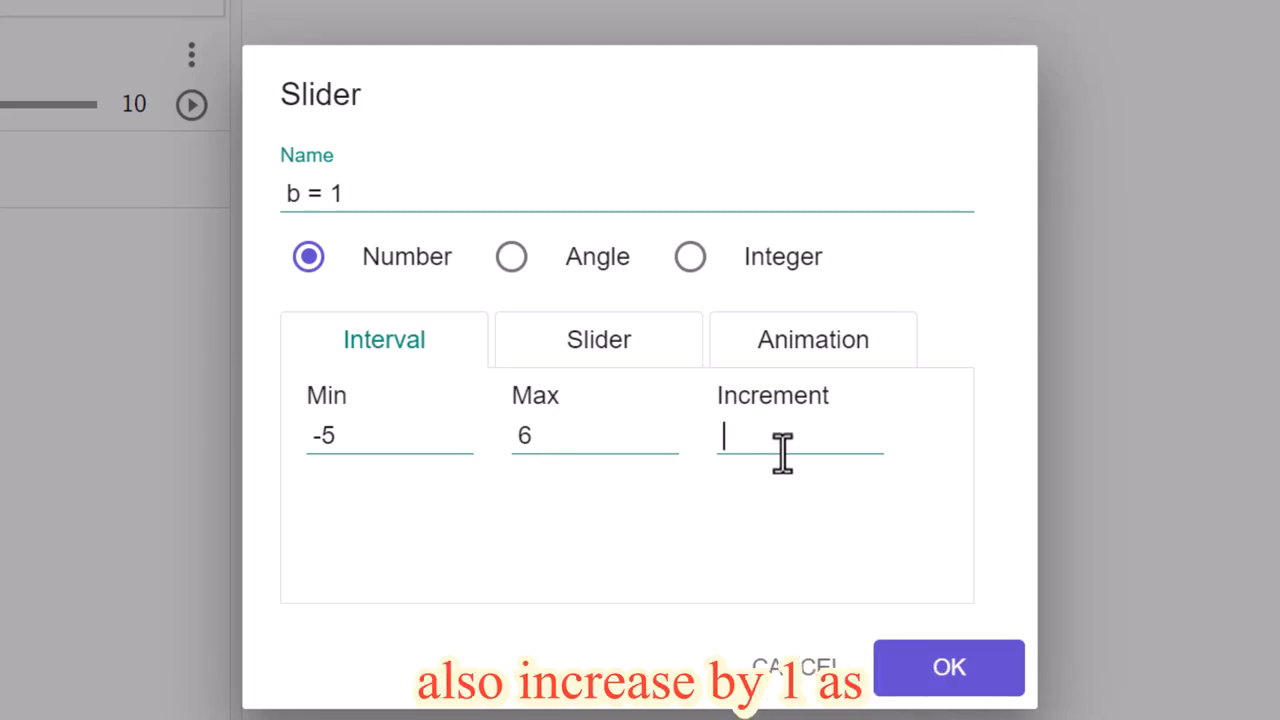
{"action": "type", "text": "1"}
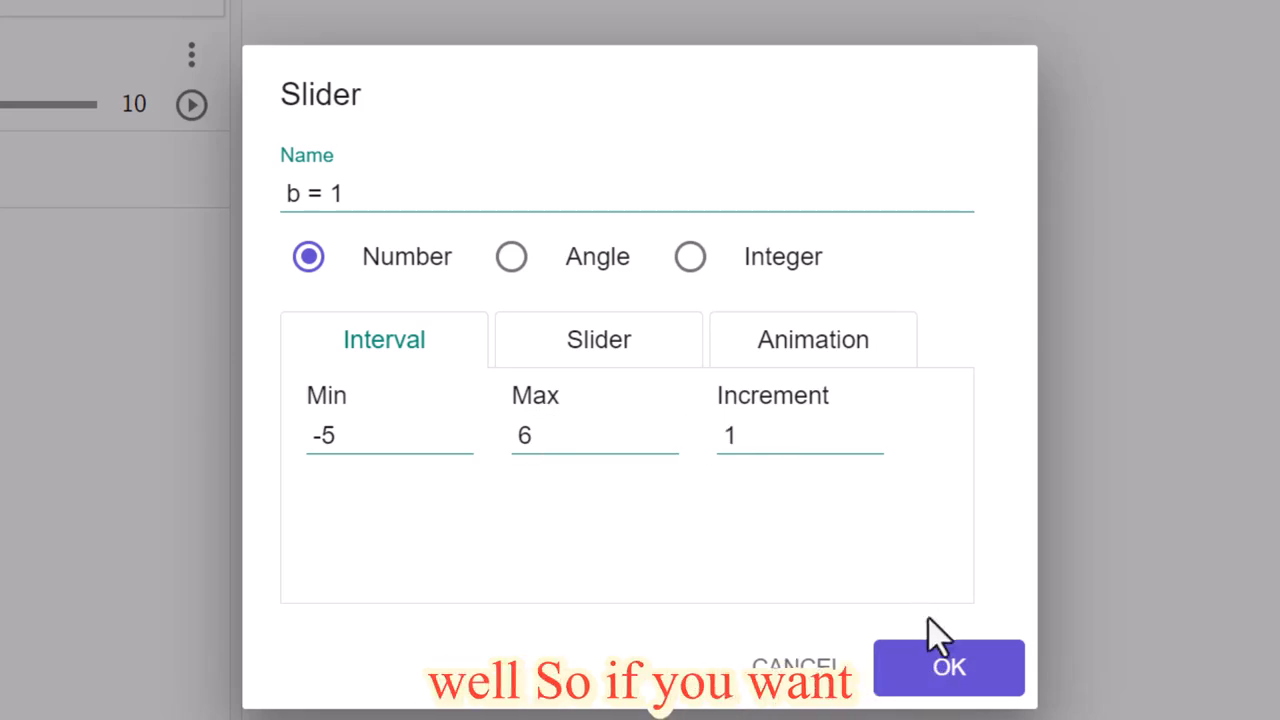
{"action": "left_click", "coordinate": [943, 666]}
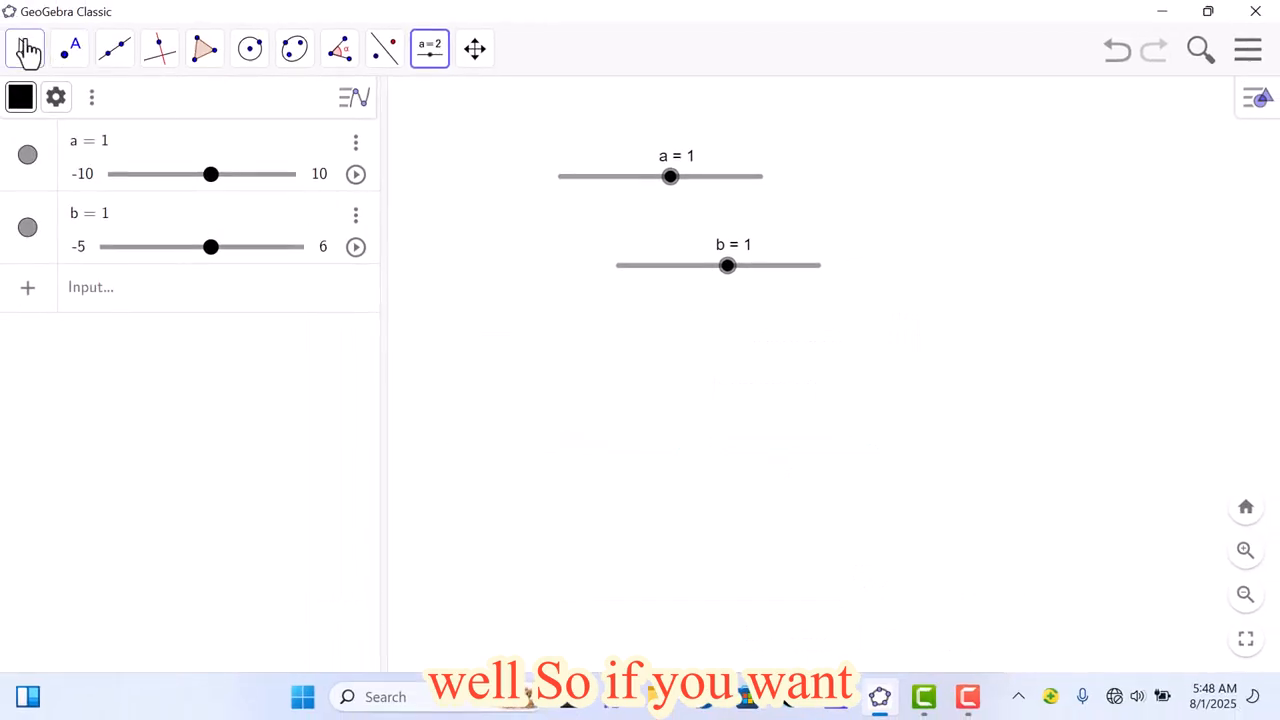
Step: Switch to the Move tool and rename slider a to capital L
{"action": "left_click", "coordinate": [26, 52]}
{"action": "left_click", "coordinate": [60, 106]}
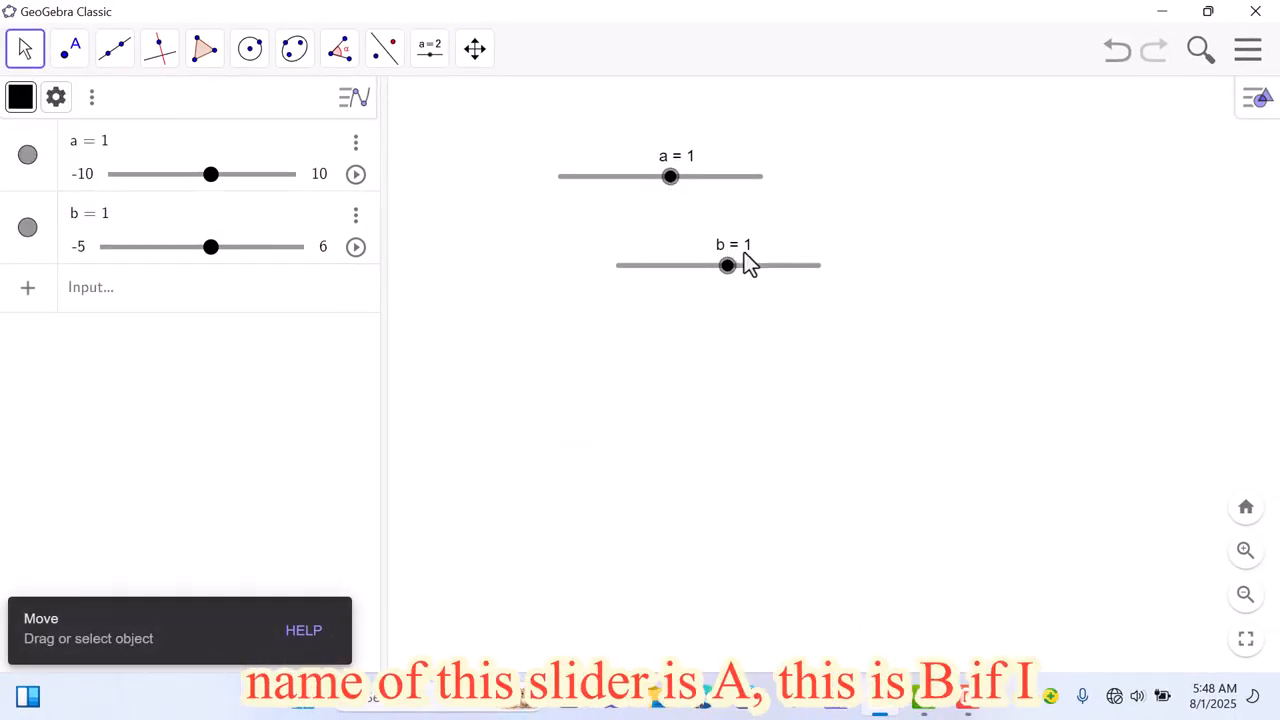
{"action": "right_click", "coordinate": [671, 184]}
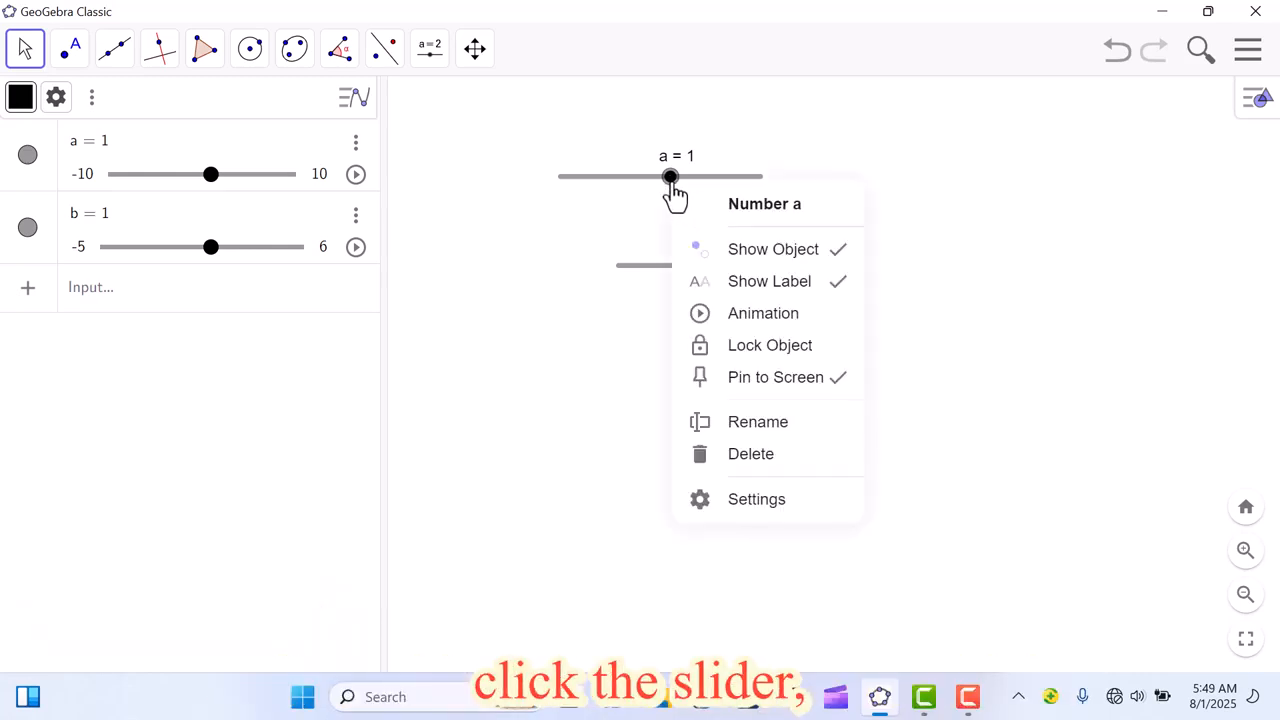
{"action": "left_click", "coordinate": [766, 424]}
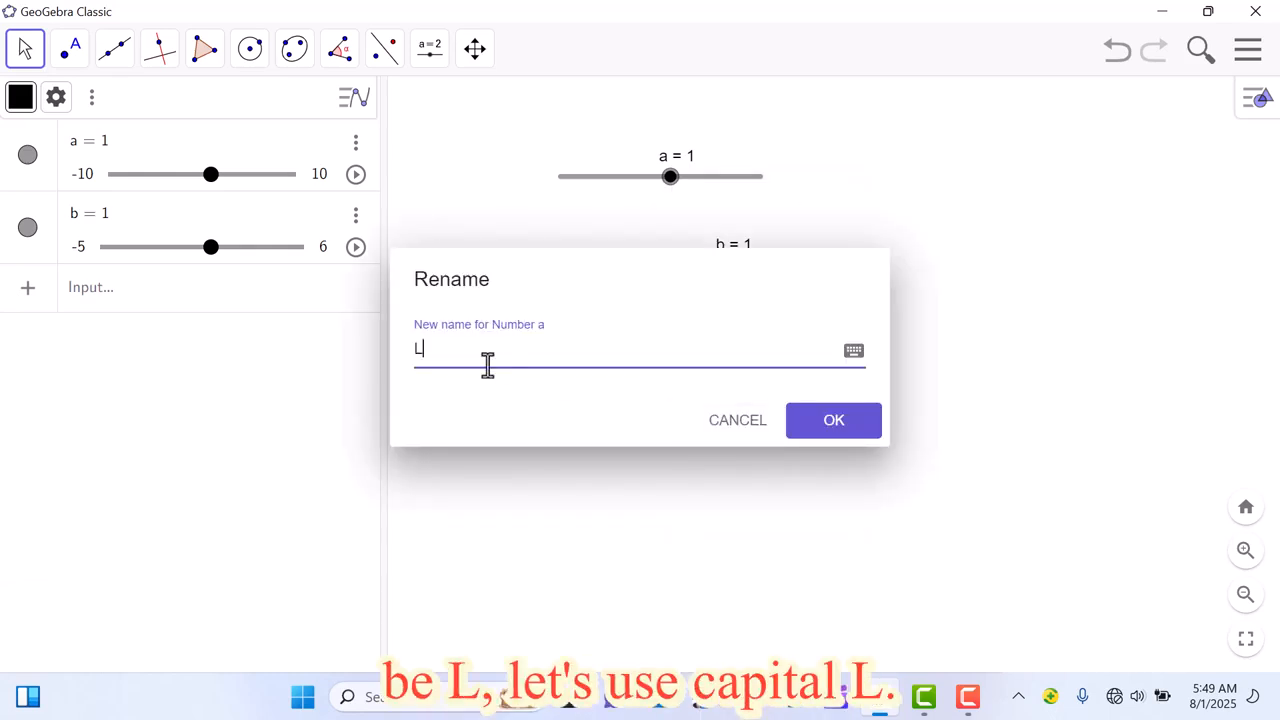
{"action": "left_click", "coordinate": [840, 428]}
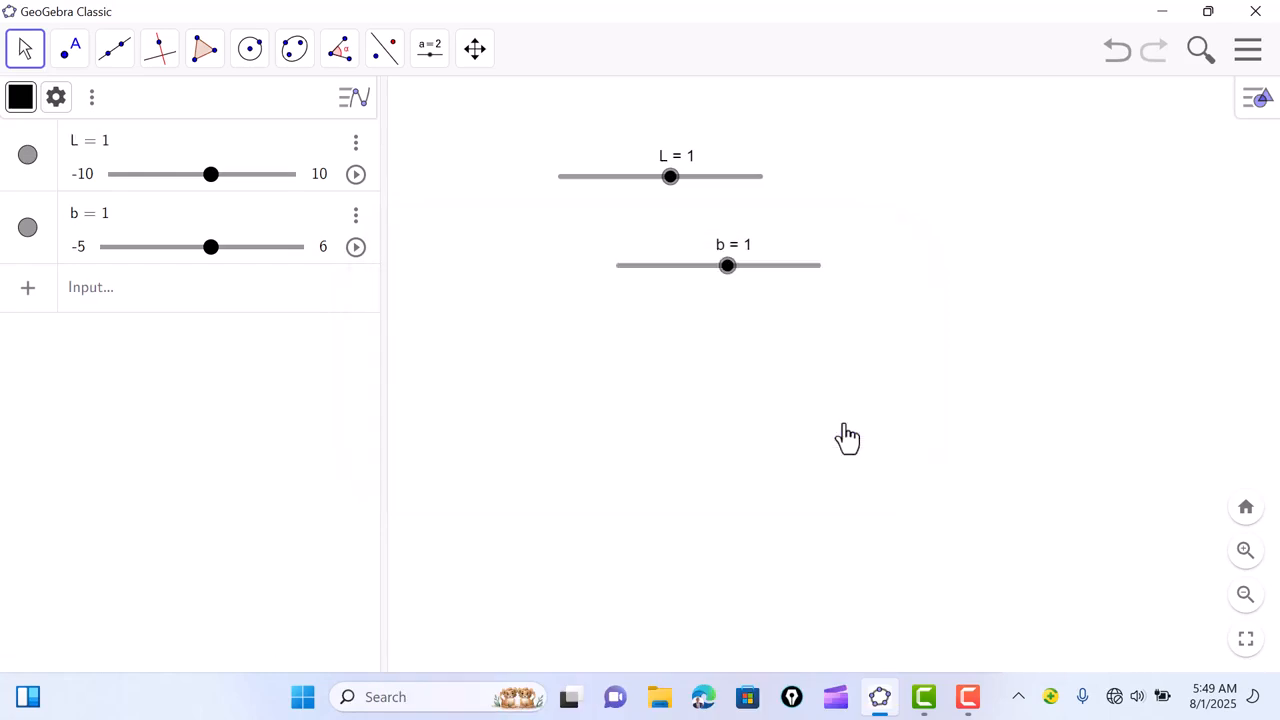
Step: Rename slider b to capital B and place the L and B sliders side by side near the graphics view's upper edge
{"action": "right_click", "coordinate": [731, 276]}
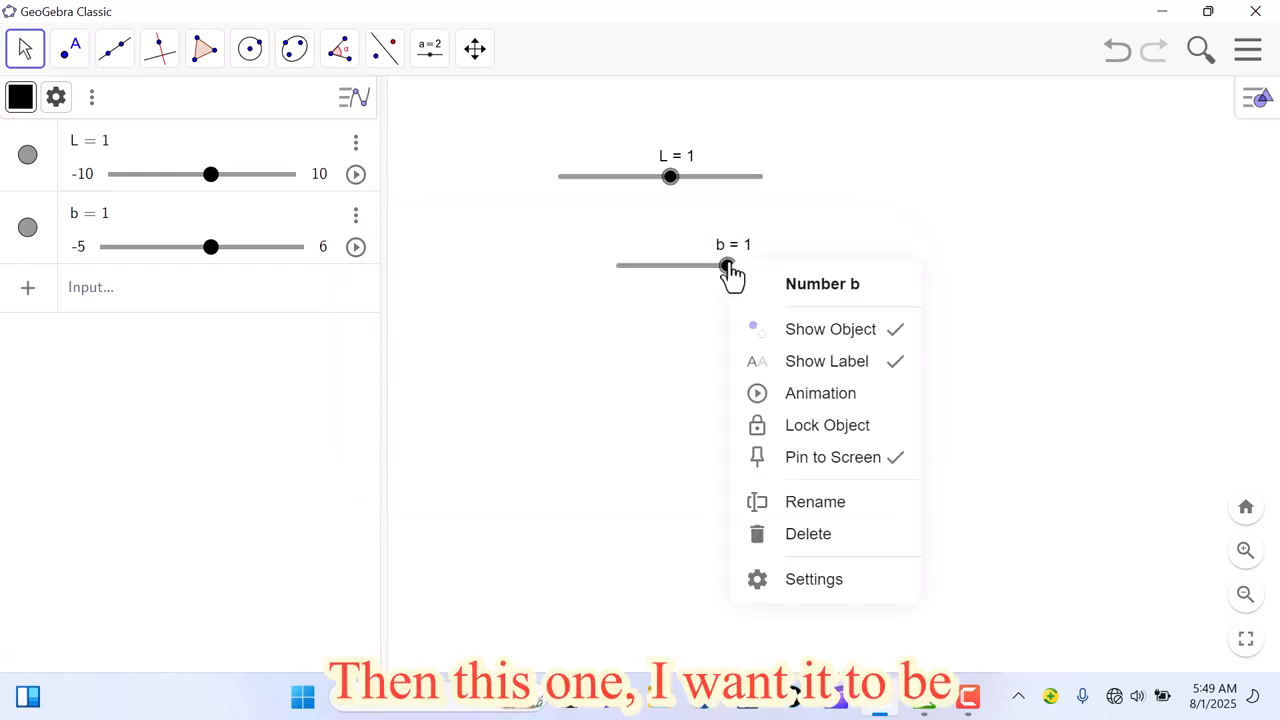
{"action": "left_click", "coordinate": [806, 510]}
{"action": "key", "text": "BackSpace"}
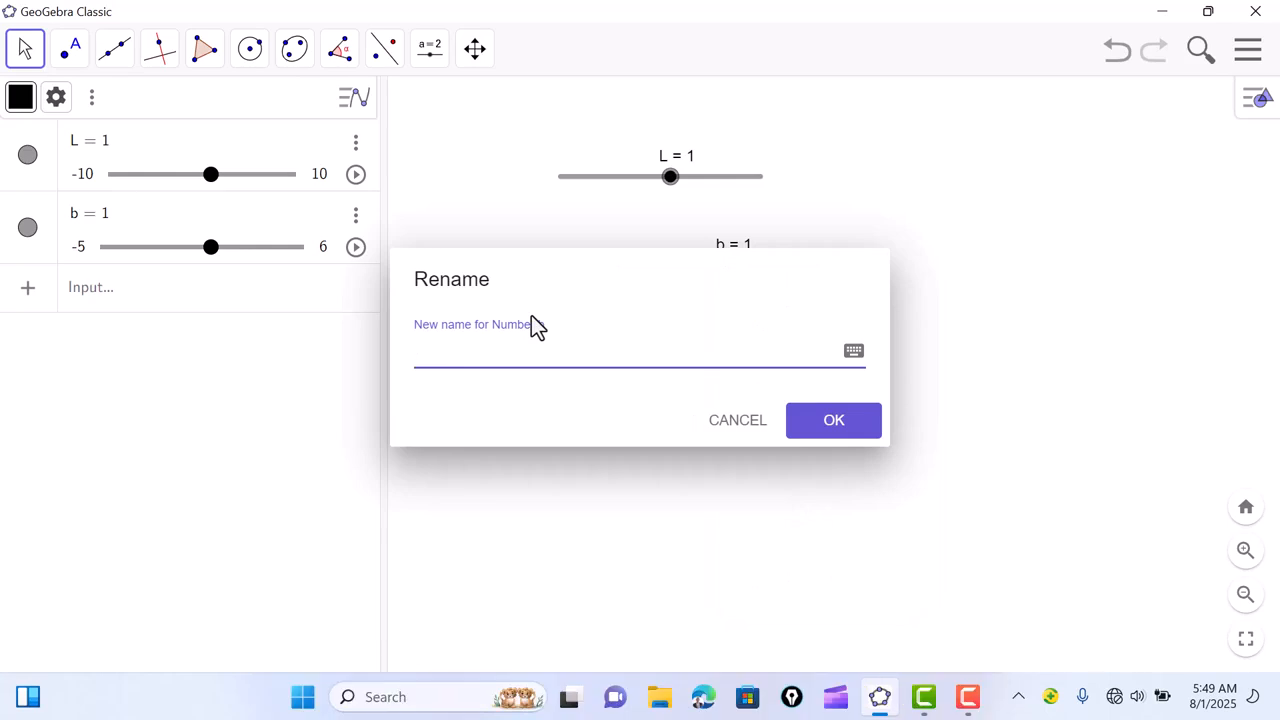
{"action": "type", "text": "B"}
{"action": "left_click", "coordinate": [812, 425]}
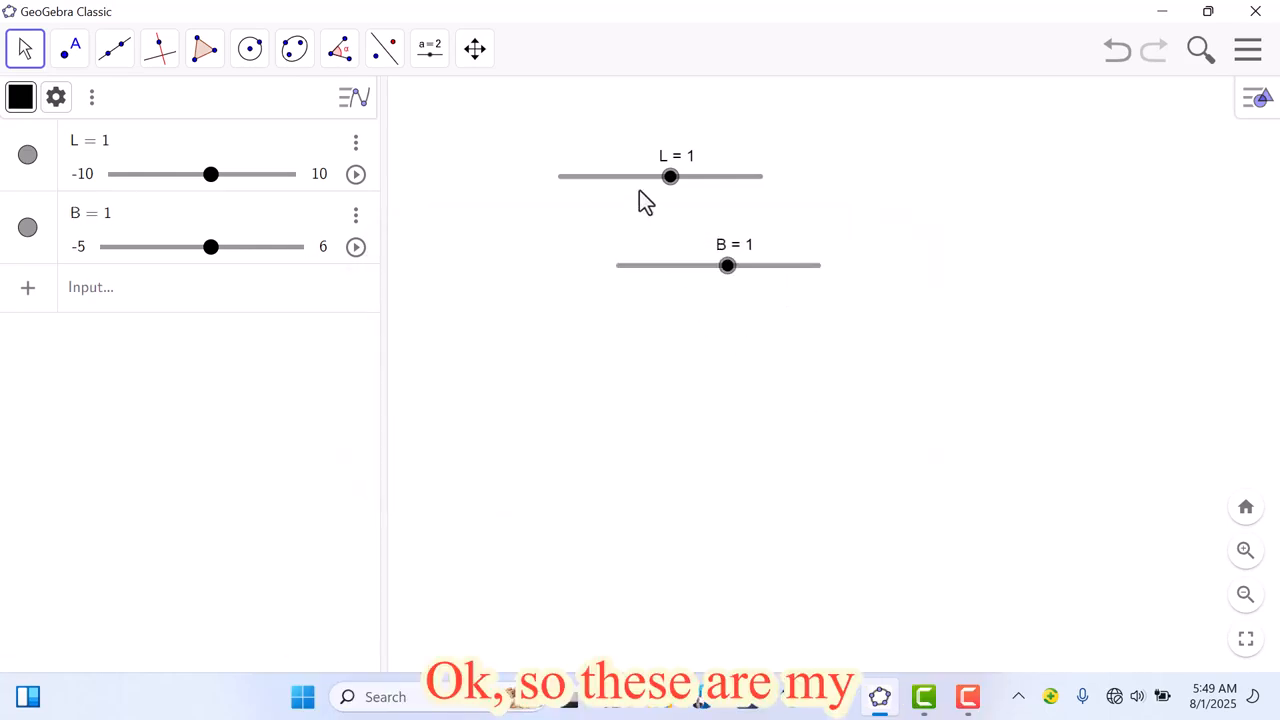
{"action": "left_click_drag", "start_coordinate": [634, 180], "coordinate": [506, 146]}
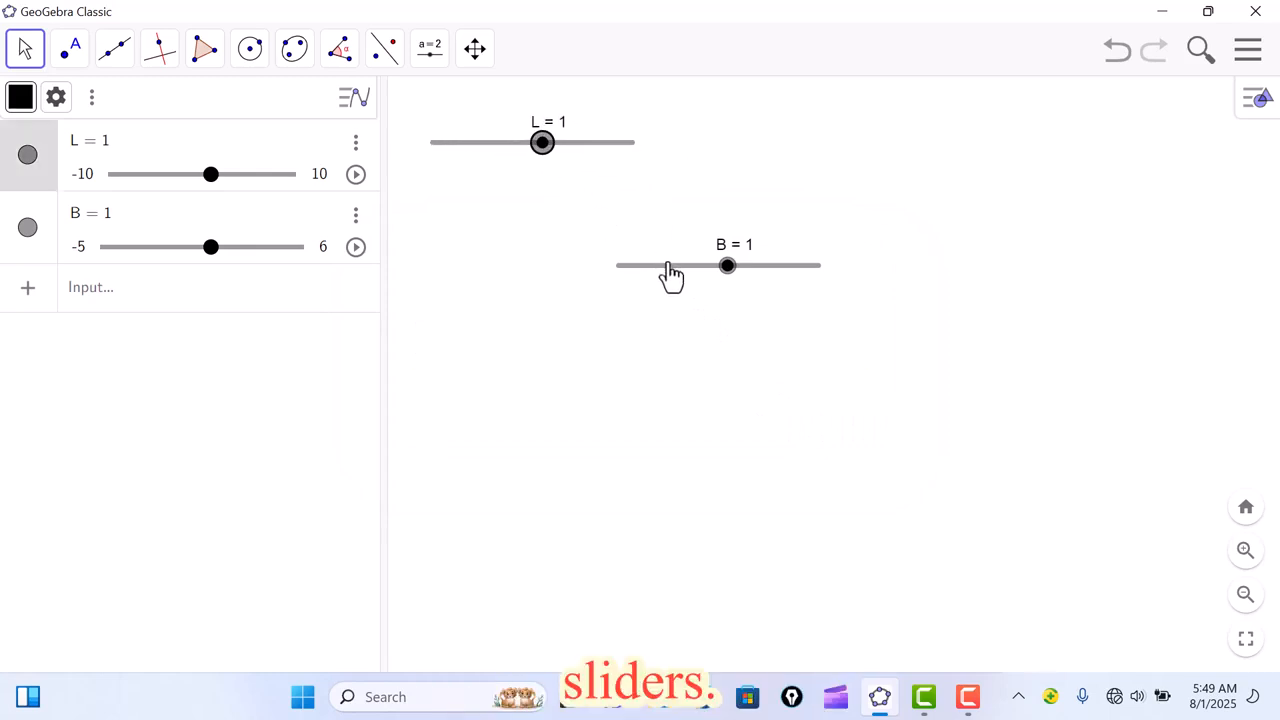
{"action": "left_click_drag", "start_coordinate": [676, 265], "coordinate": [709, 147]}
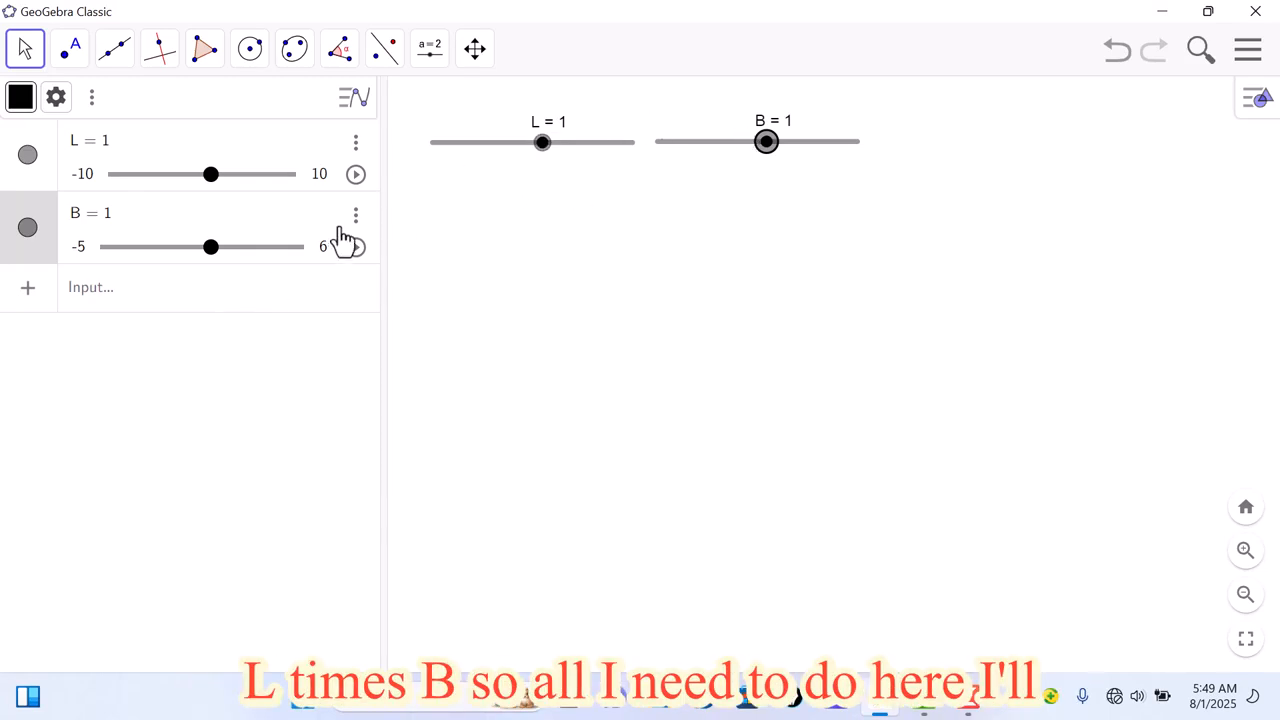
Step: Define the area in the Algebra view as A = L · B, inserting the multiplication sign from the on-screen math keyboard
{"action": "left_click", "coordinate": [193, 302]}
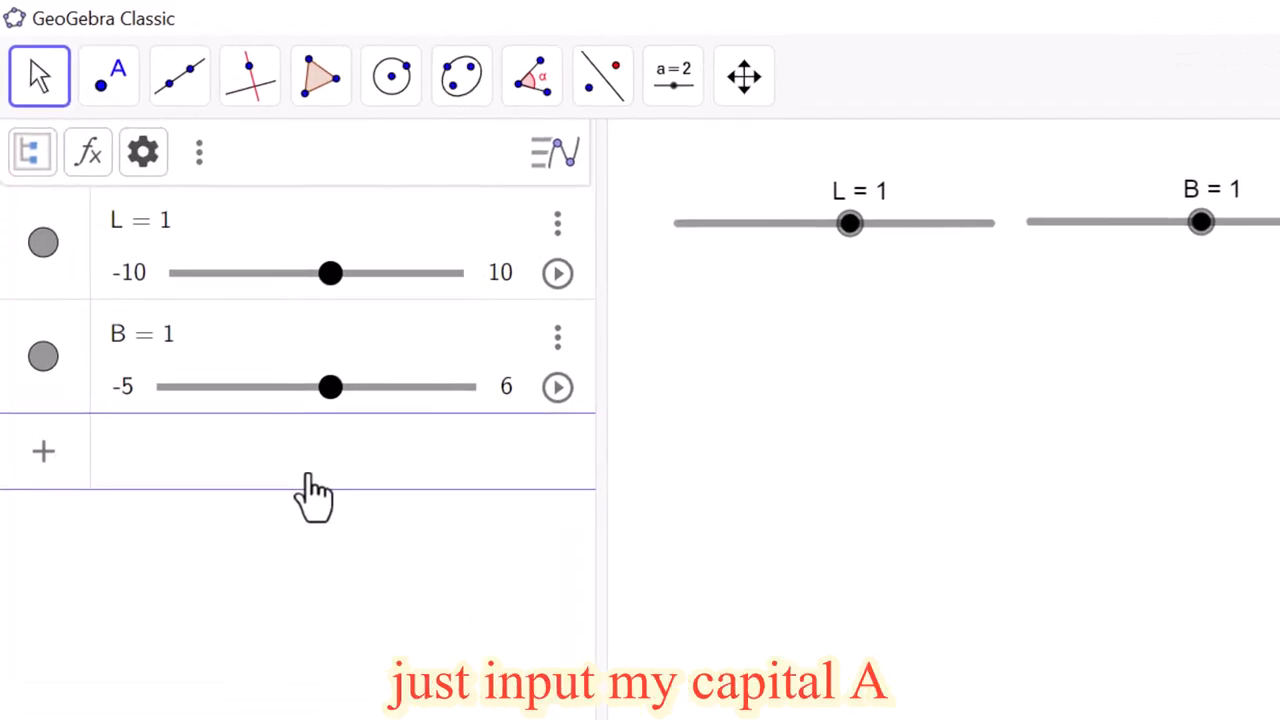
{"action": "type", "text": "A = L"}
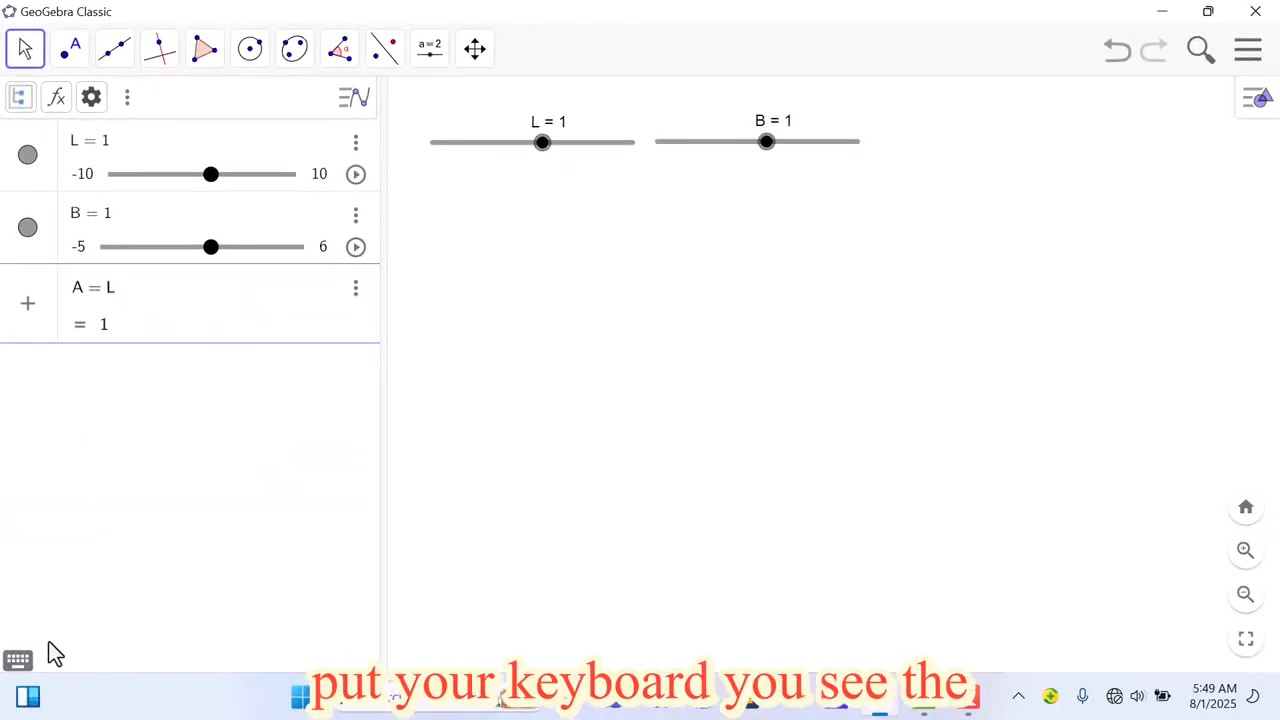
{"action": "left_click", "coordinate": [18, 662]}
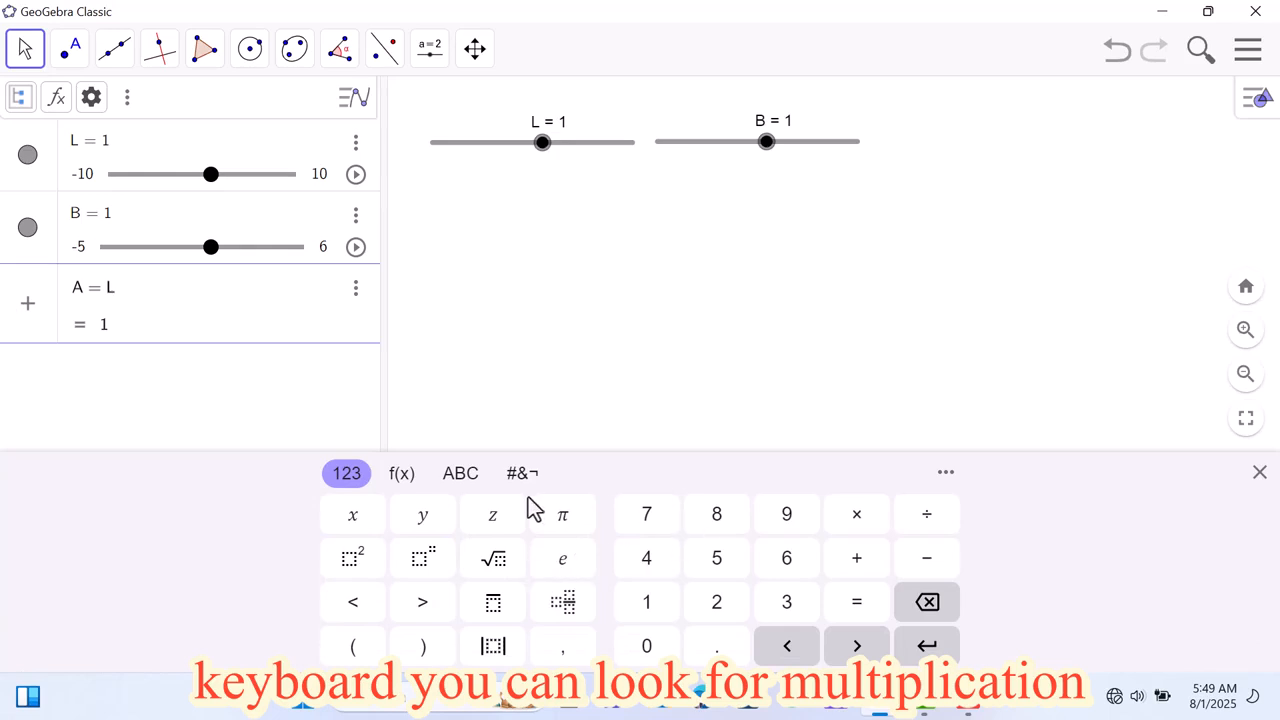
{"action": "left_click", "coordinate": [868, 524]}
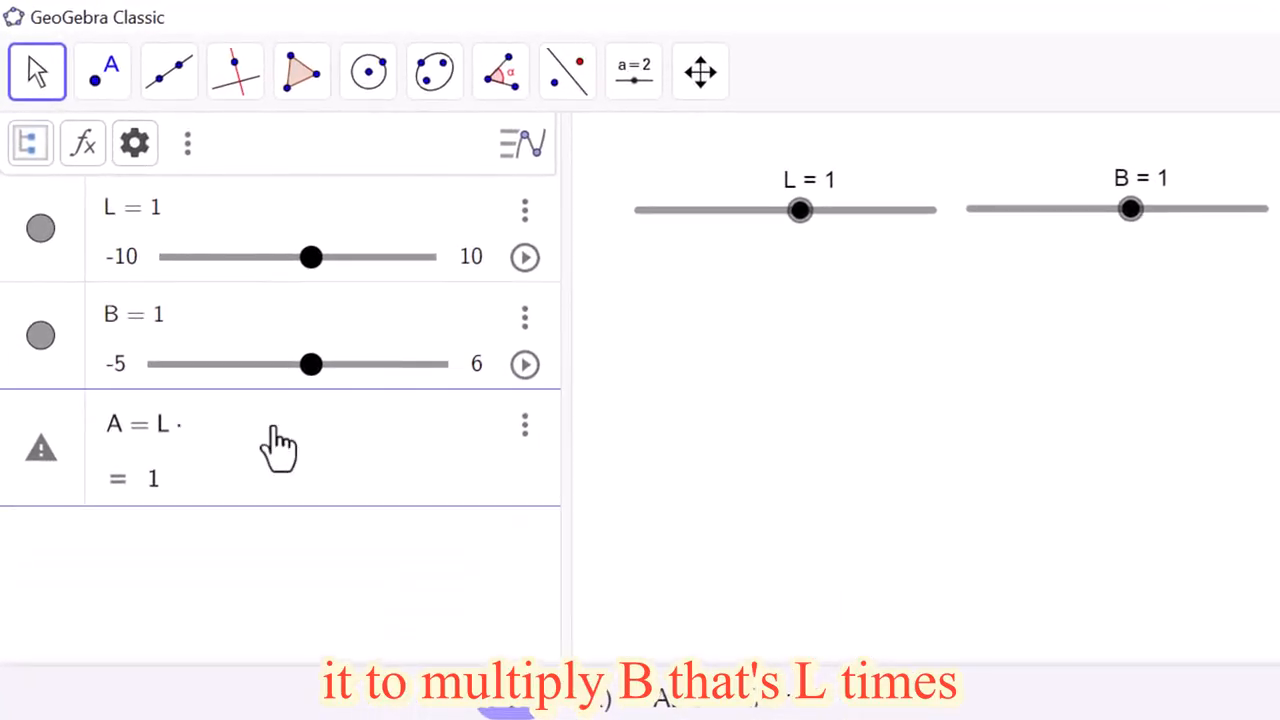
{"action": "type", "text": "B"}
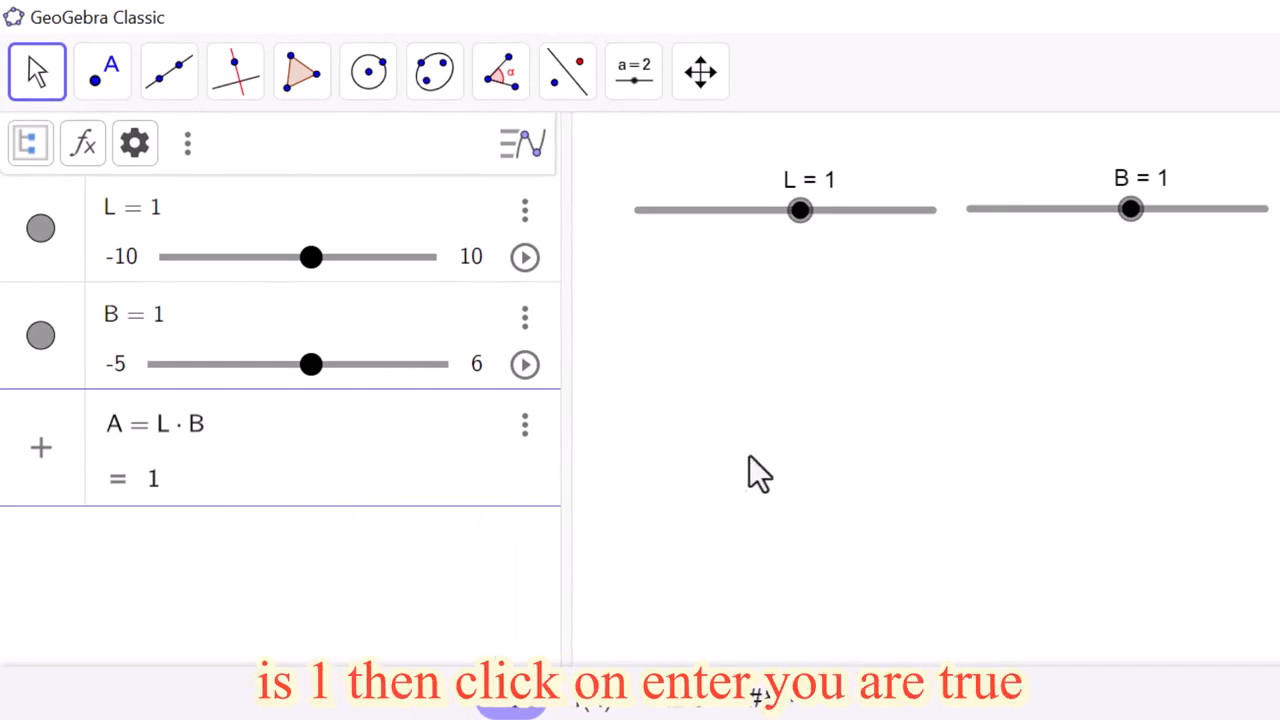
{"action": "key", "text": "Return"}
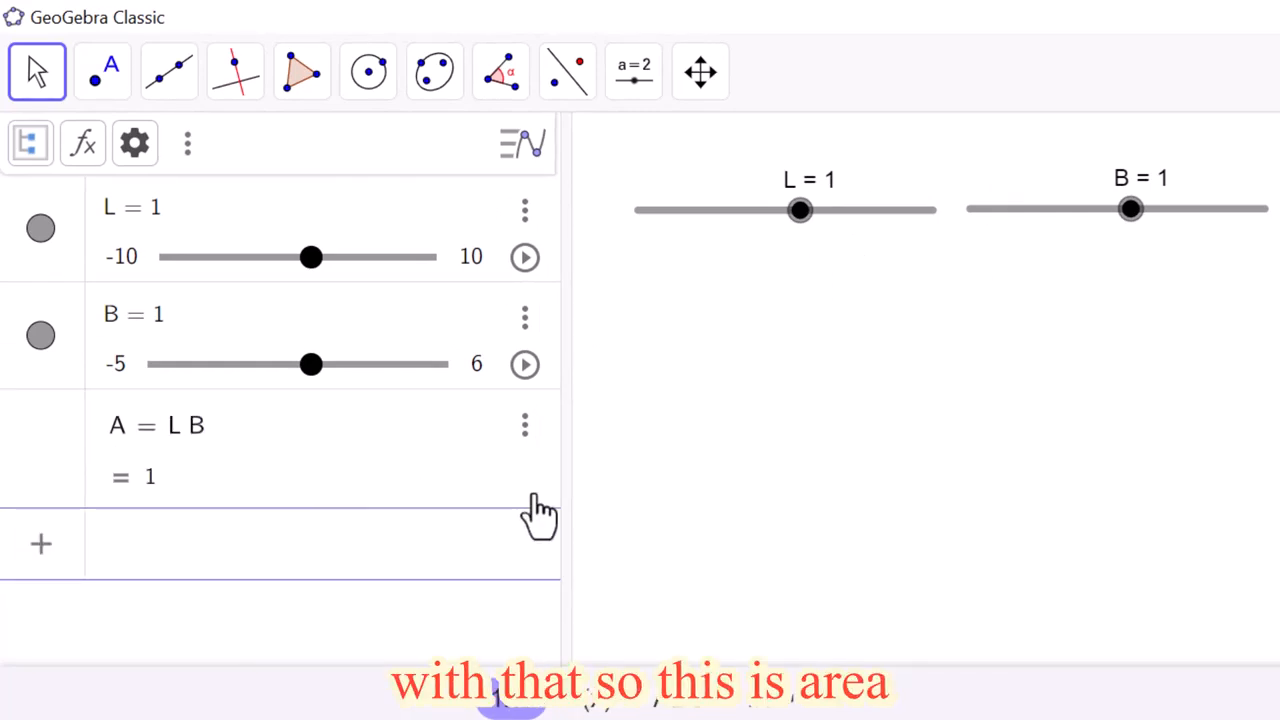
{"action": "left_click", "coordinate": [728, 398]}
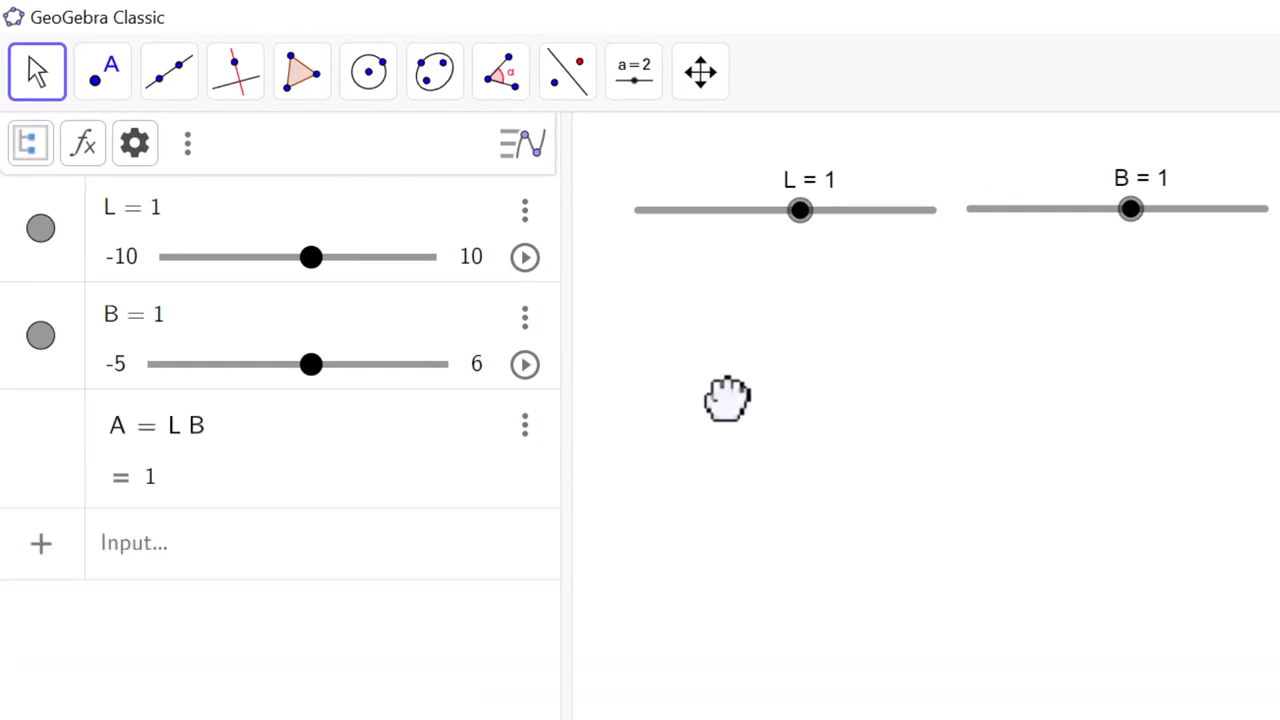
Step: Lower slider L in the graphics view one increment at a time to -2 to test the area formula
{"action": "left_click", "coordinate": [804, 224]}
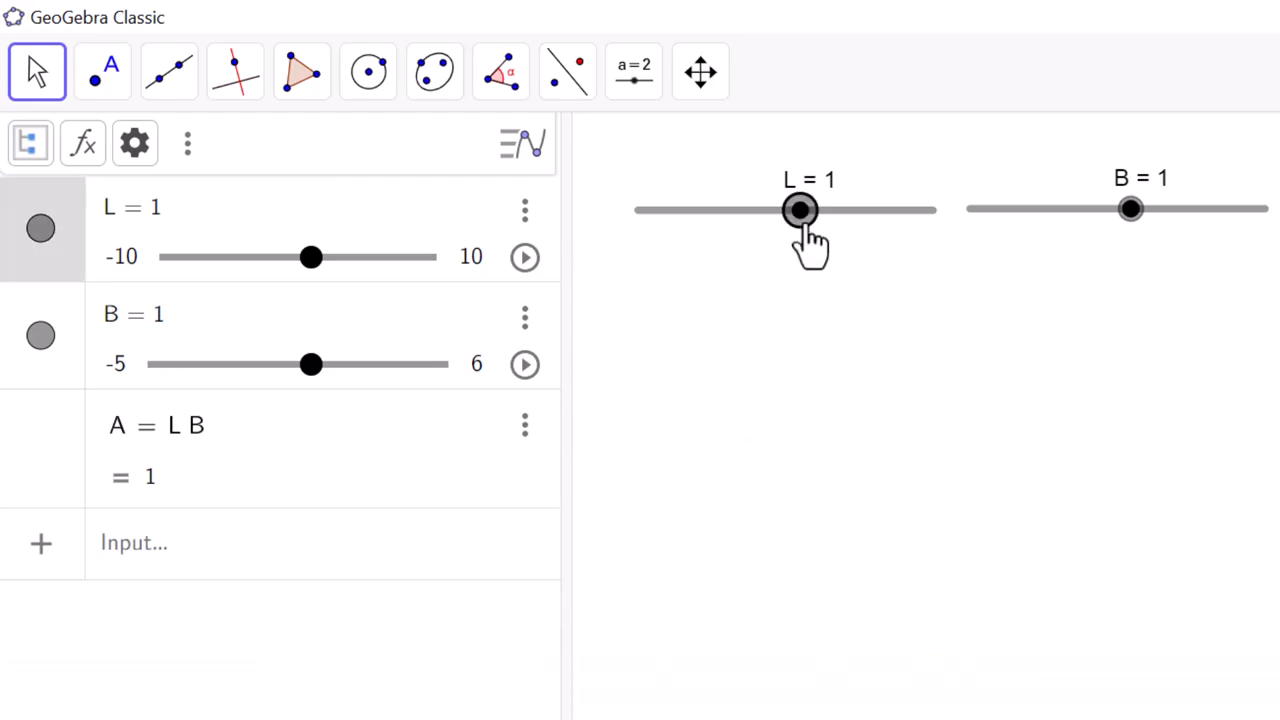
{"action": "key", "text": "Left"}
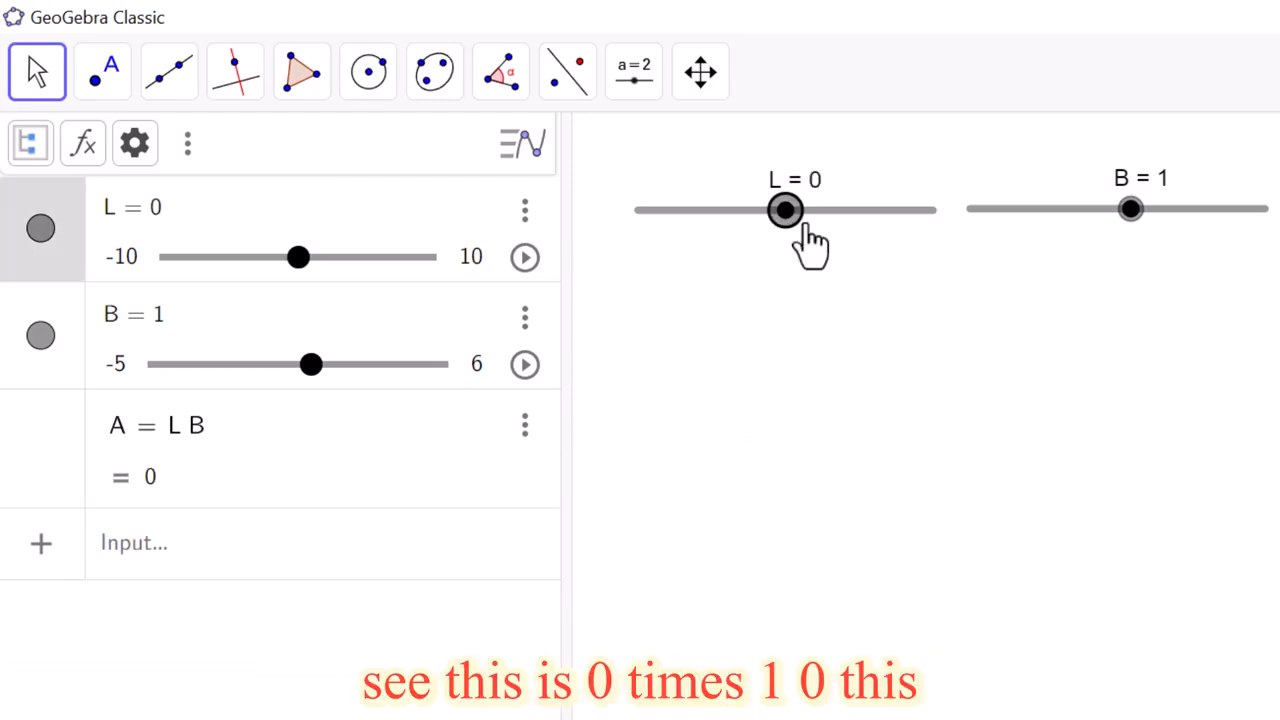
{"action": "key", "text": "Left"}
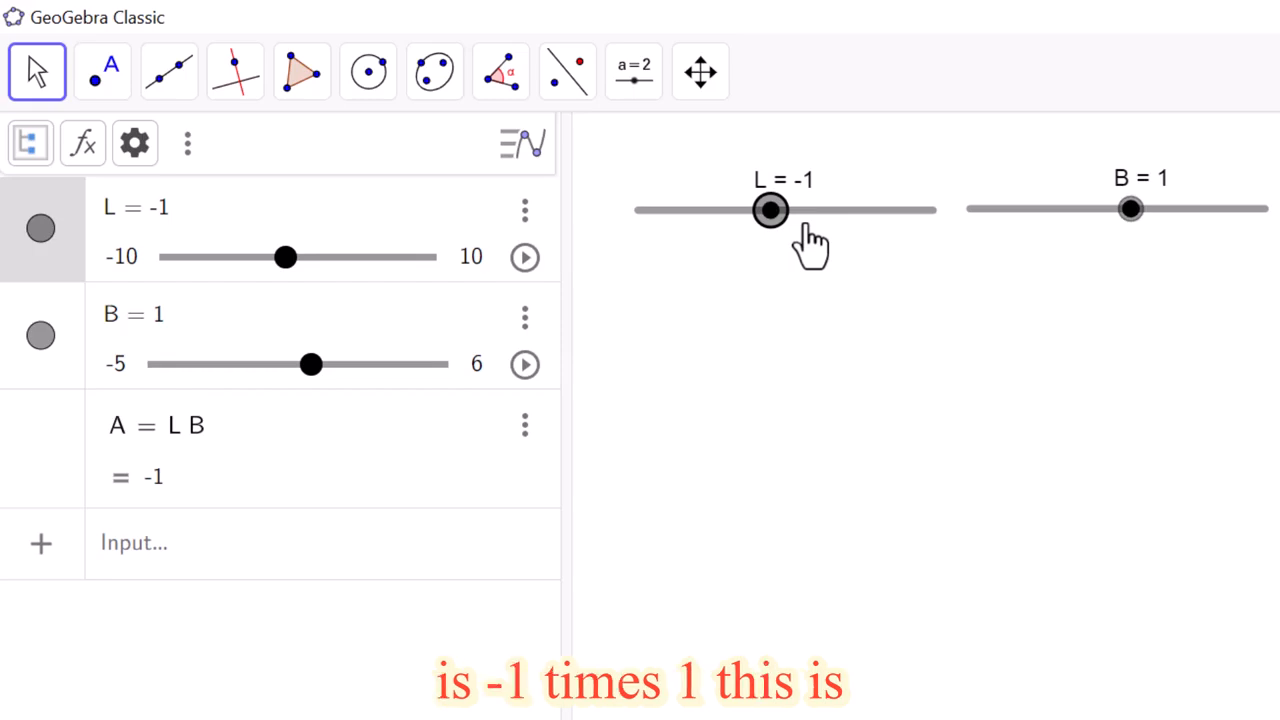
{"action": "key", "text": "Left"}
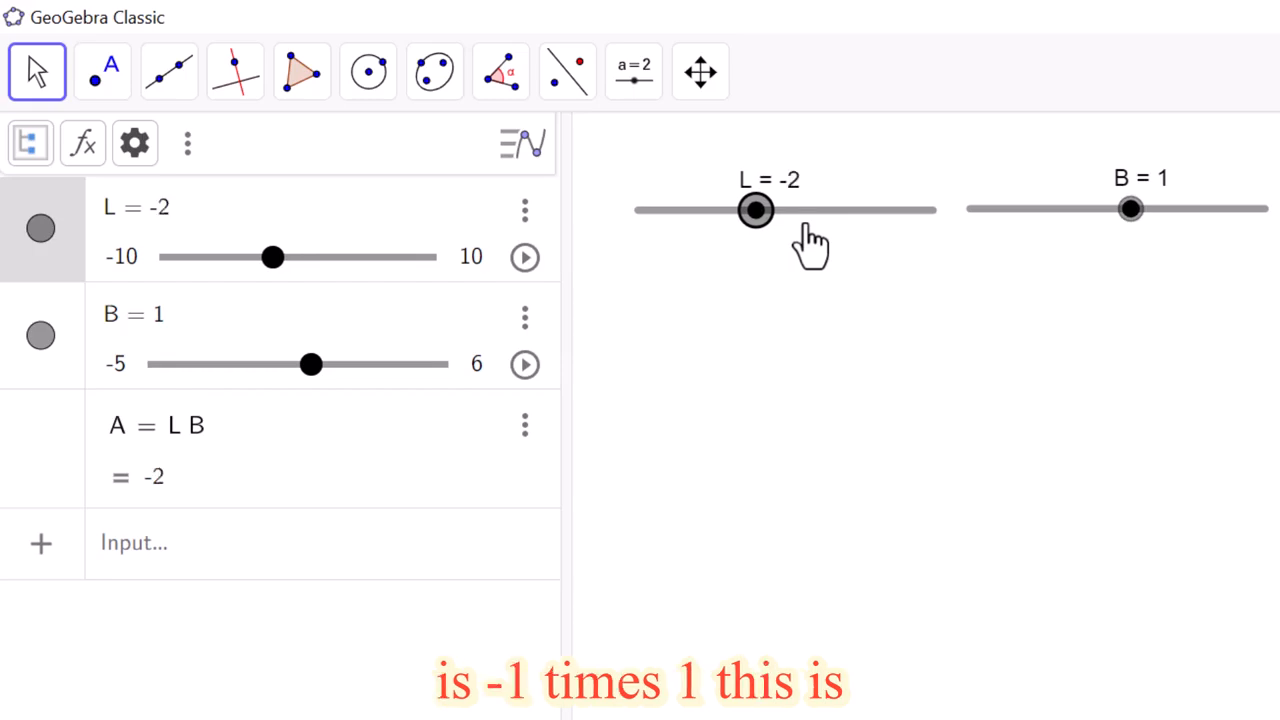
Step: Lower slider L to -3 and raise slider B to 2 in the graphics view to test the area formula
{"action": "key", "text": "Left"}
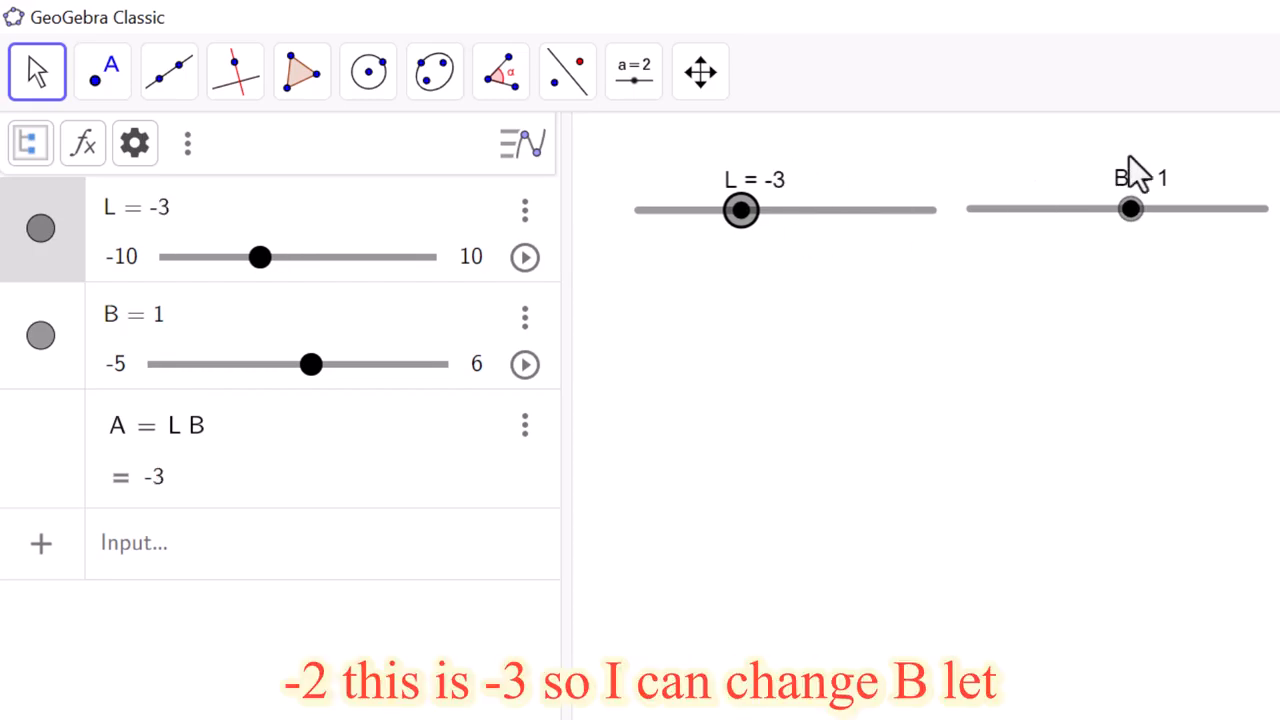
{"action": "left_click", "coordinate": [1132, 210]}
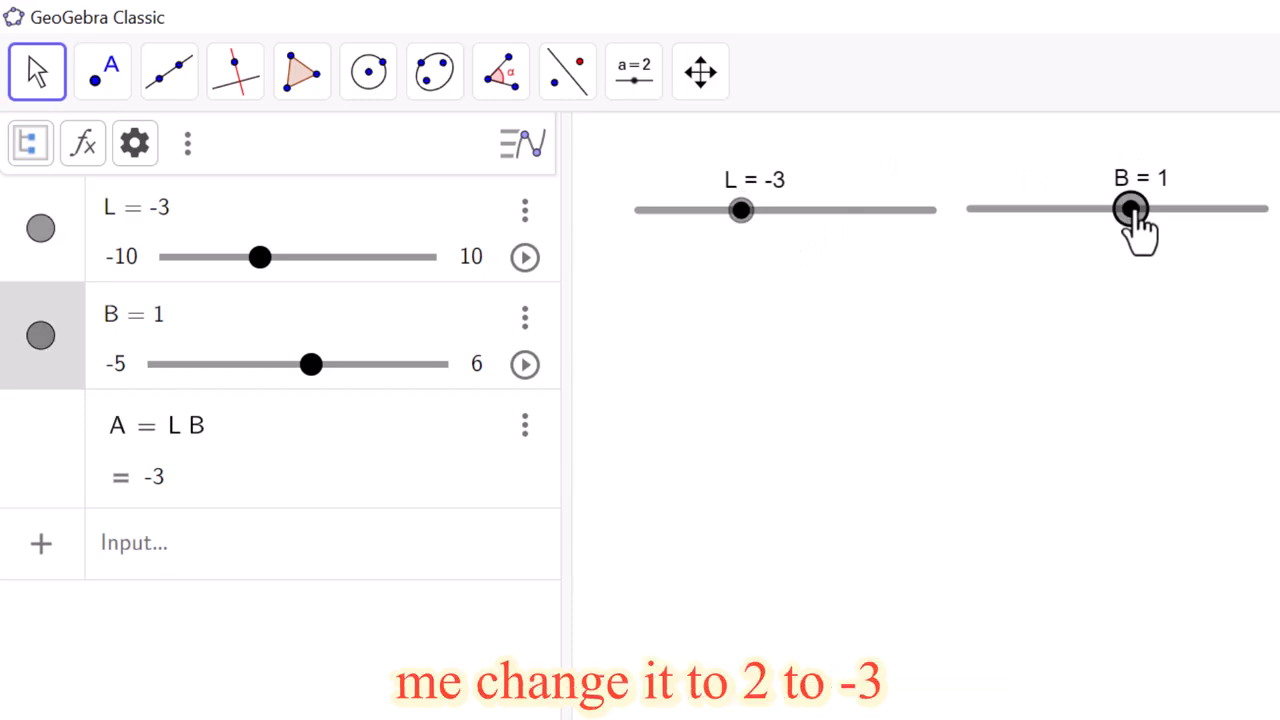
{"action": "key", "text": "Right"}
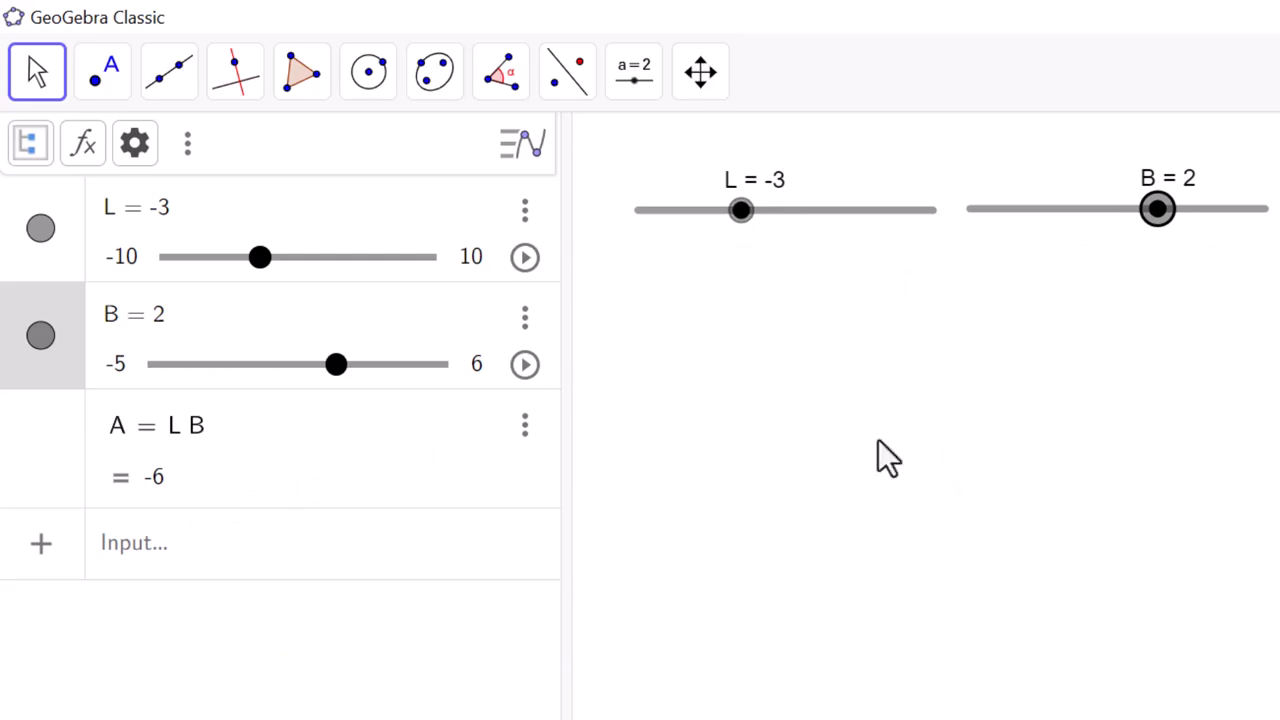
Step: Start a text object below slider L in the graphics view and enter "Area of a Rectangle = L" as its first line
{"action": "left_click", "coordinate": [633, 100]}
{"action": "left_click", "coordinate": [663, 229]}
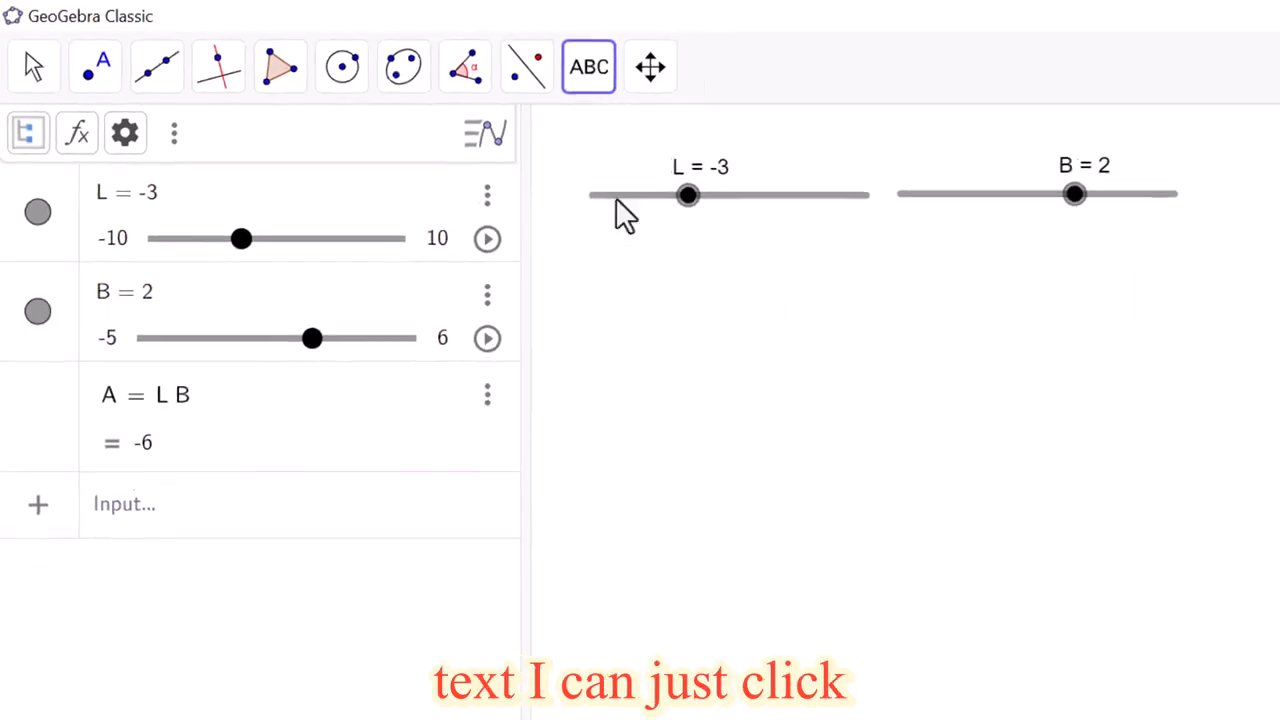
{"action": "left_click", "coordinate": [680, 312]}
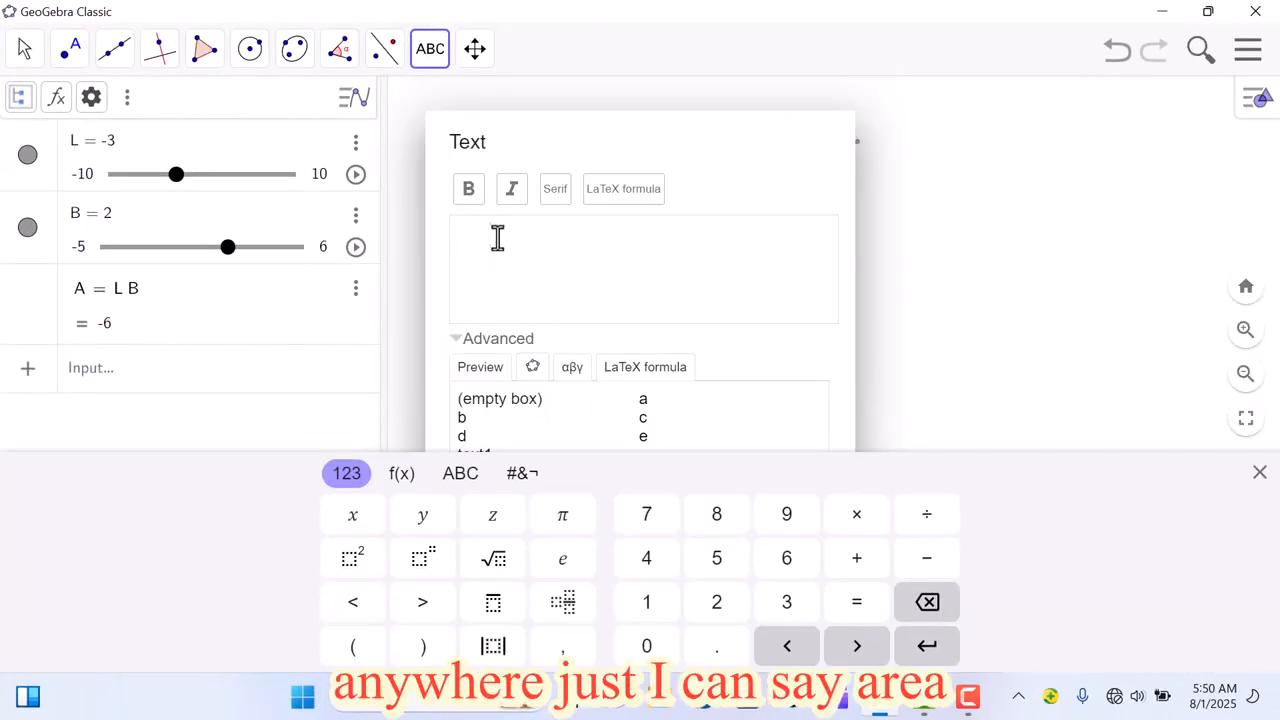
{"action": "left_click", "coordinate": [497, 237]}
{"action": "type", "text": "A"}
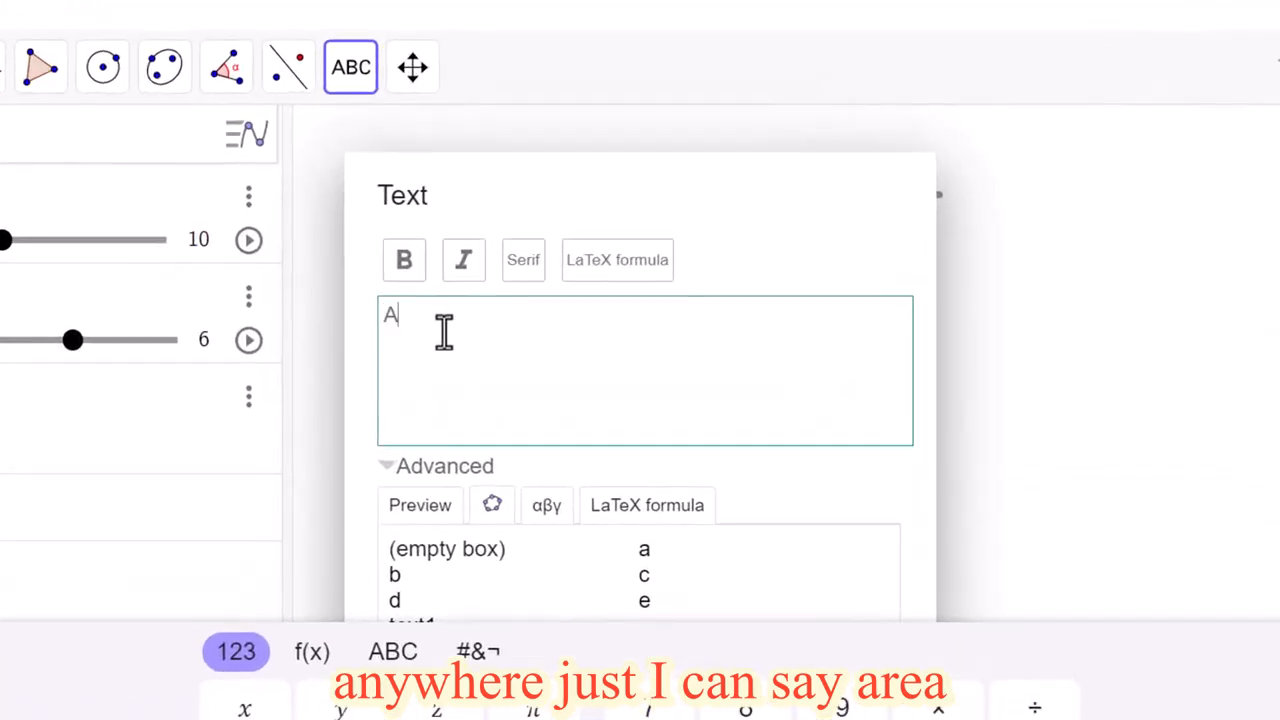
{"action": "type", "text": "rea"}
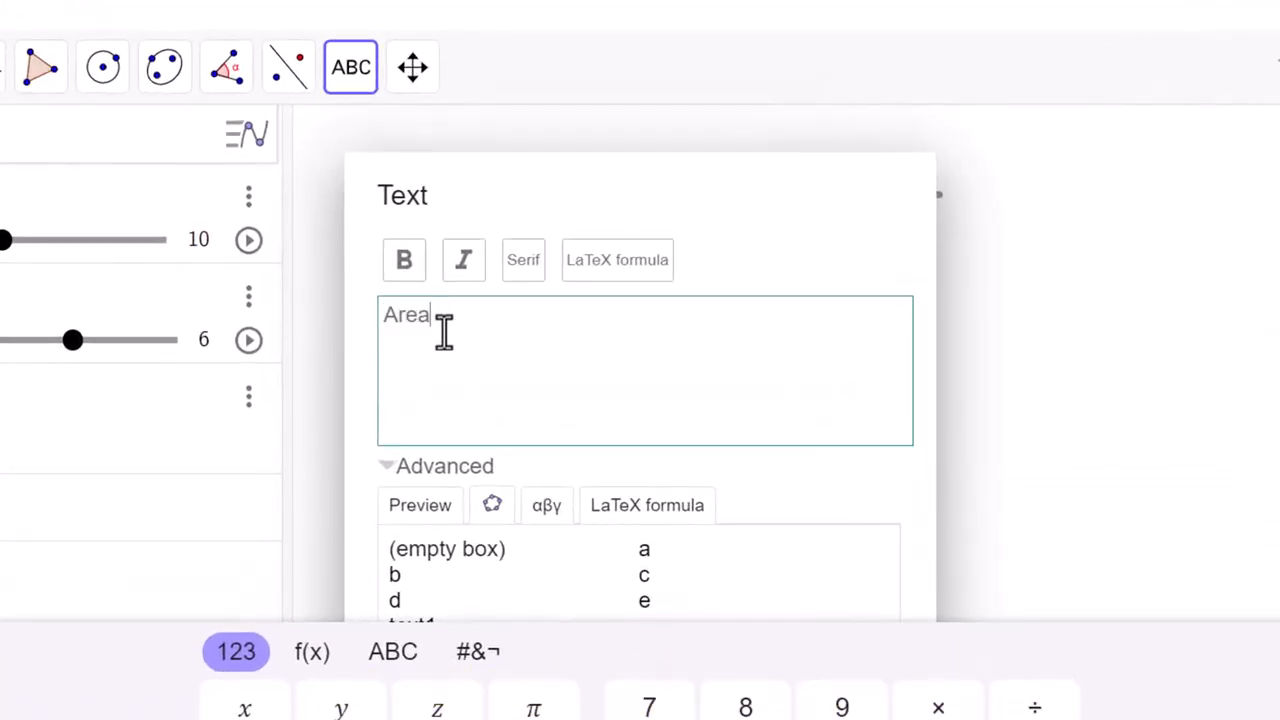
{"action": "type", "text": " of a"}
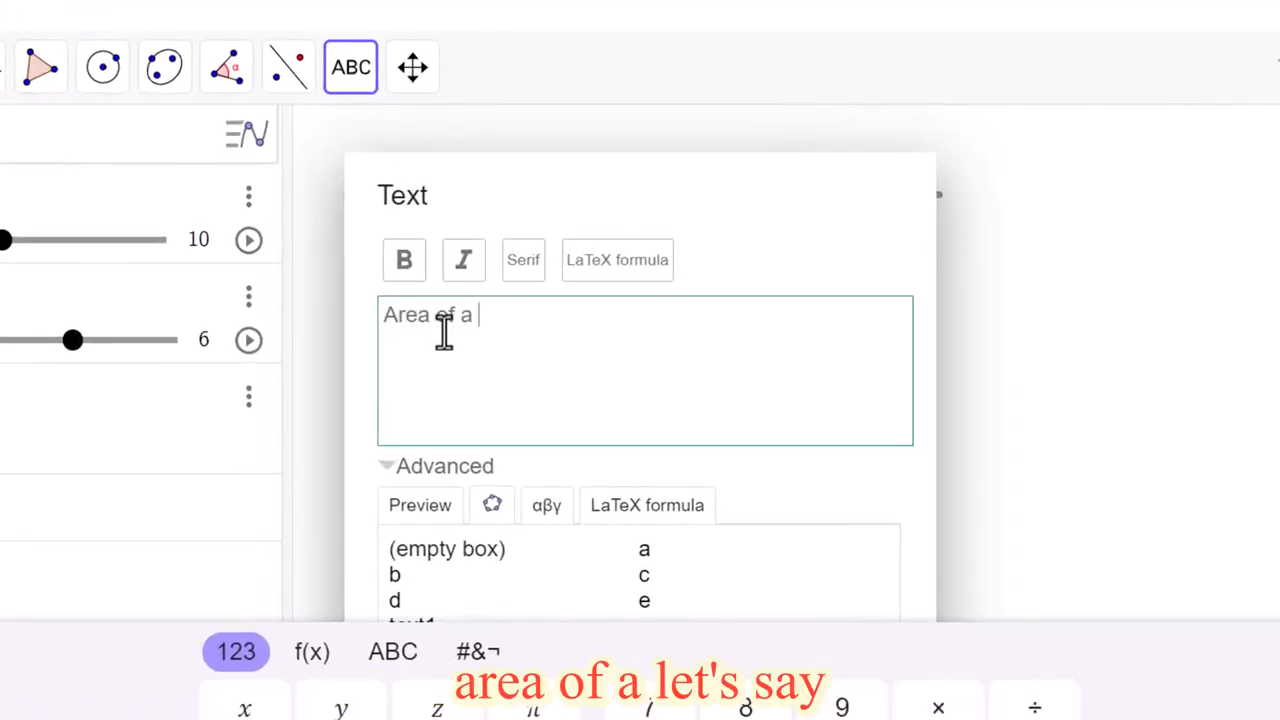
{"action": "type", "text": " R"}
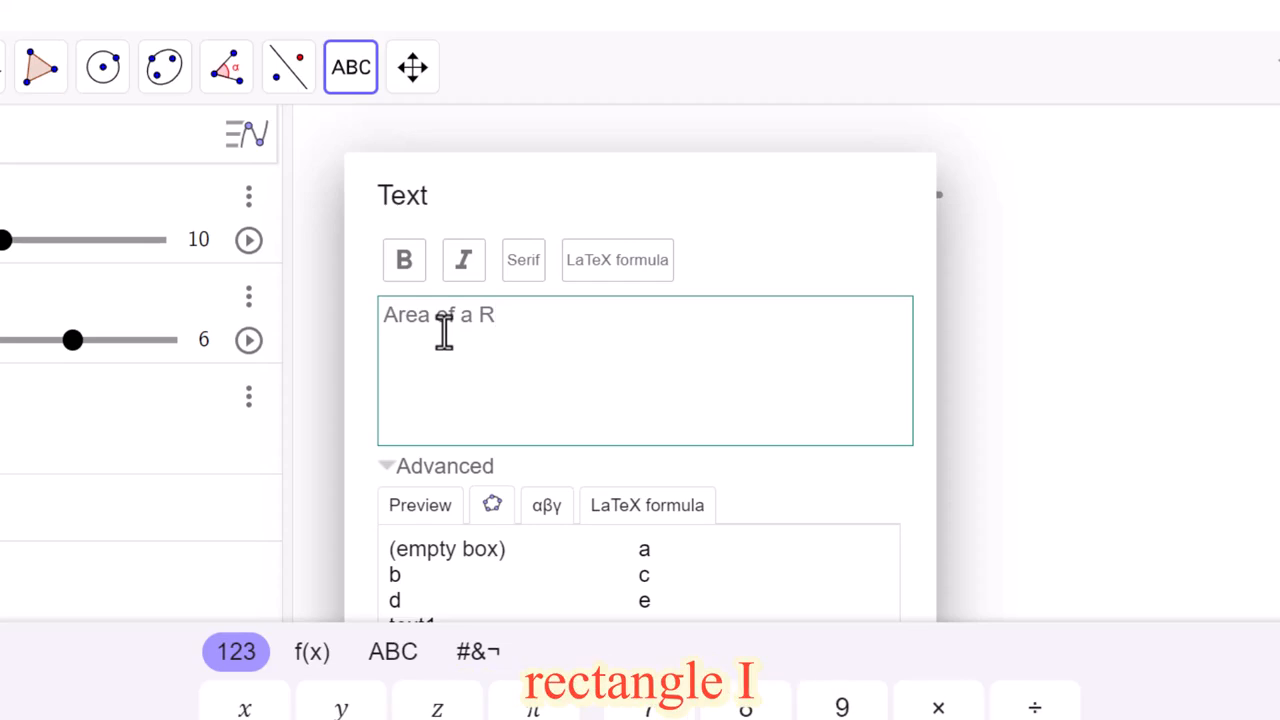
{"action": "type", "text": "ectangle = L"}
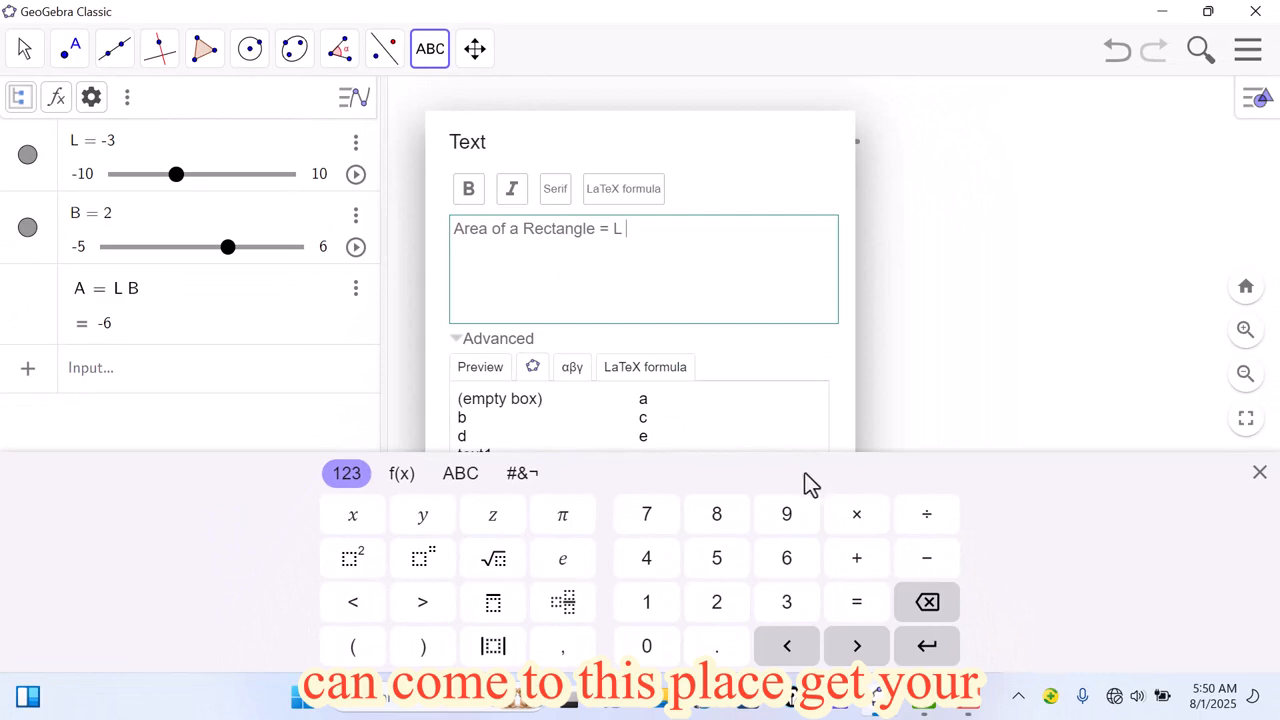
Step: Complete the first line as "Area of a Rectangle = L × B", inserting the multiplication sign from the text dialog's symbol table
{"action": "left_click", "coordinate": [855, 515]}
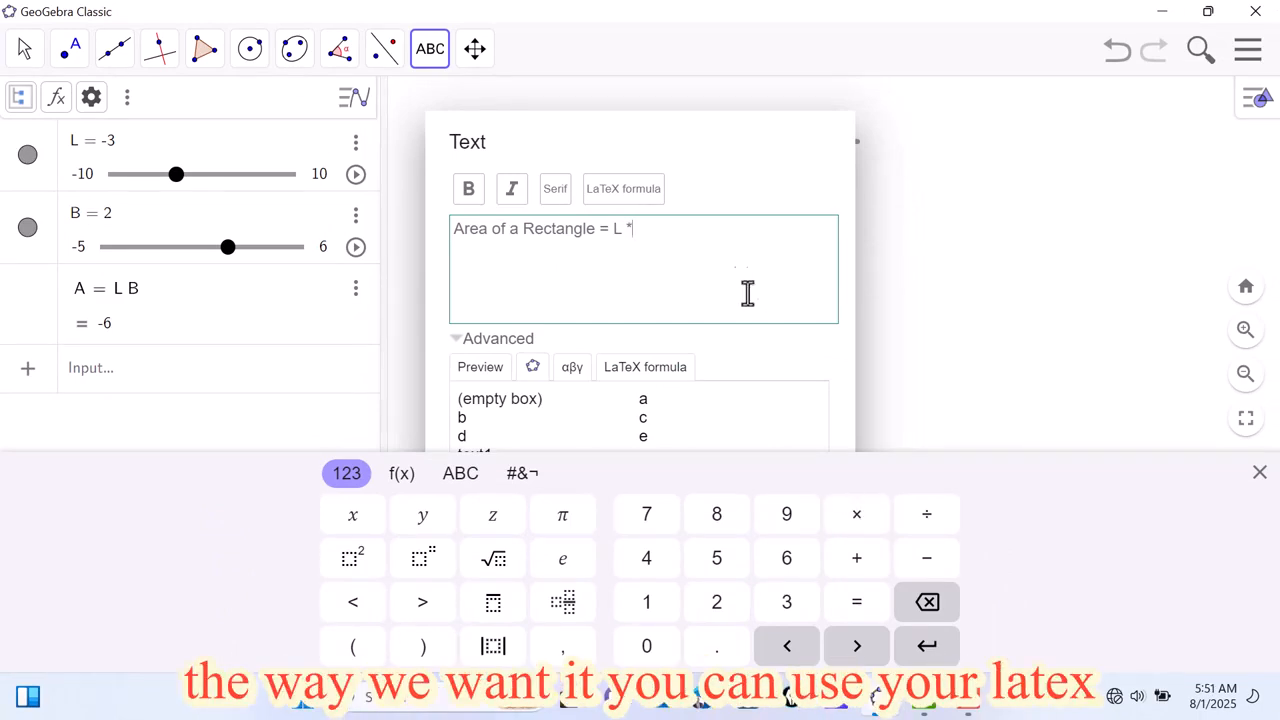
{"action": "left_click", "coordinate": [634, 376]}
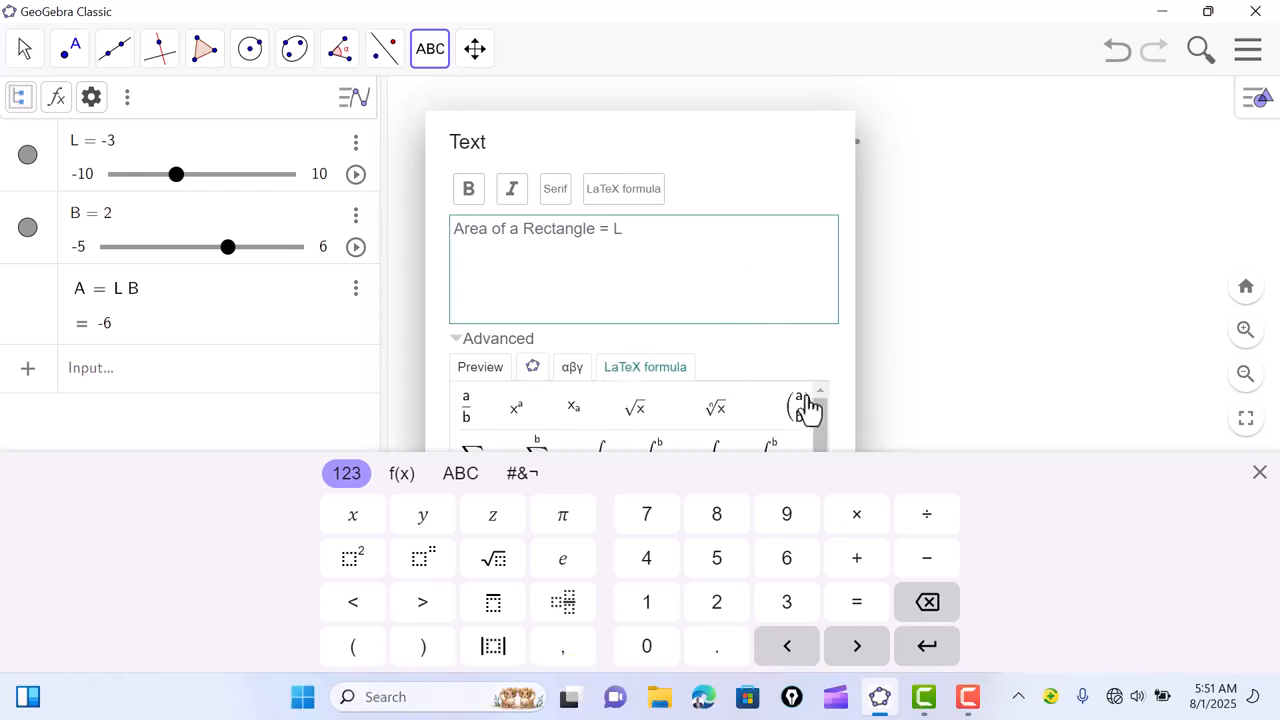
{"action": "left_click_drag", "start_coordinate": [818, 420], "coordinate": [819, 447]}
{"action": "left_click", "coordinate": [1259, 472]}
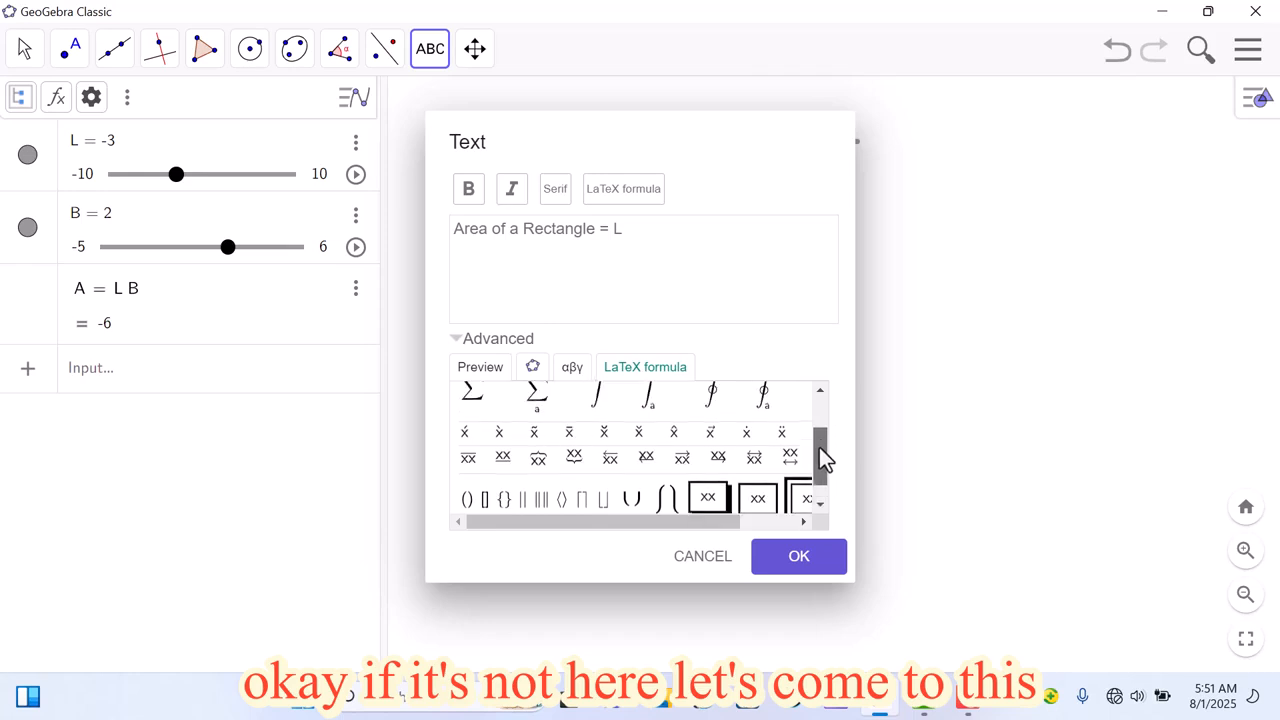
{"action": "left_click", "coordinate": [571, 367]}
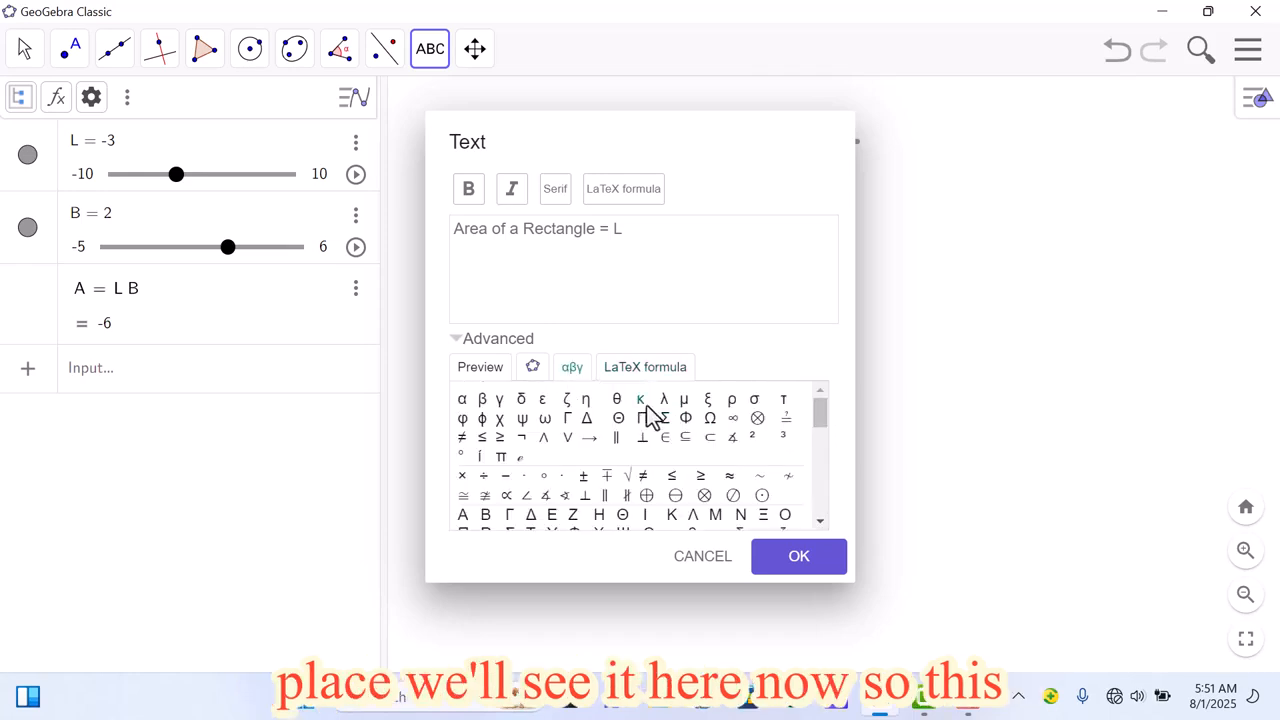
{"action": "left_click", "coordinate": [462, 477]}
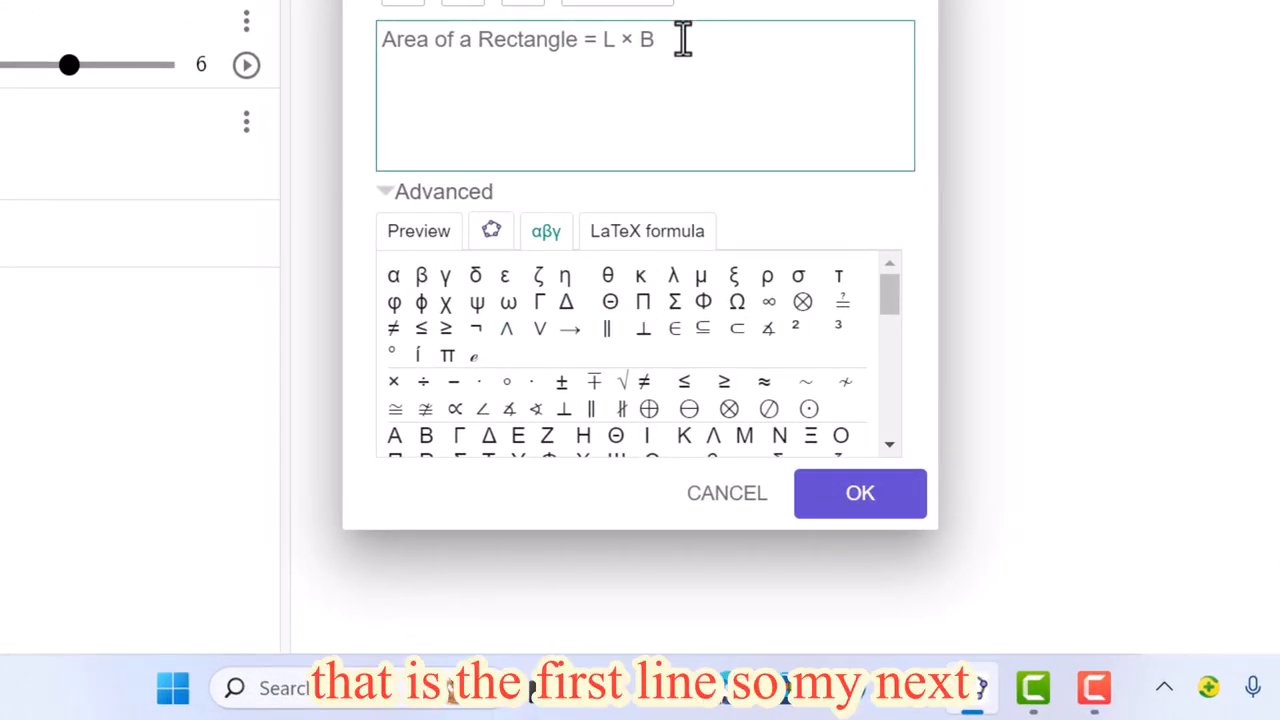
Step: Copy "Area of a Rectangle" below the first line, separated by a blank line, and end it with an equals sign
{"action": "key", "text": "Return"}
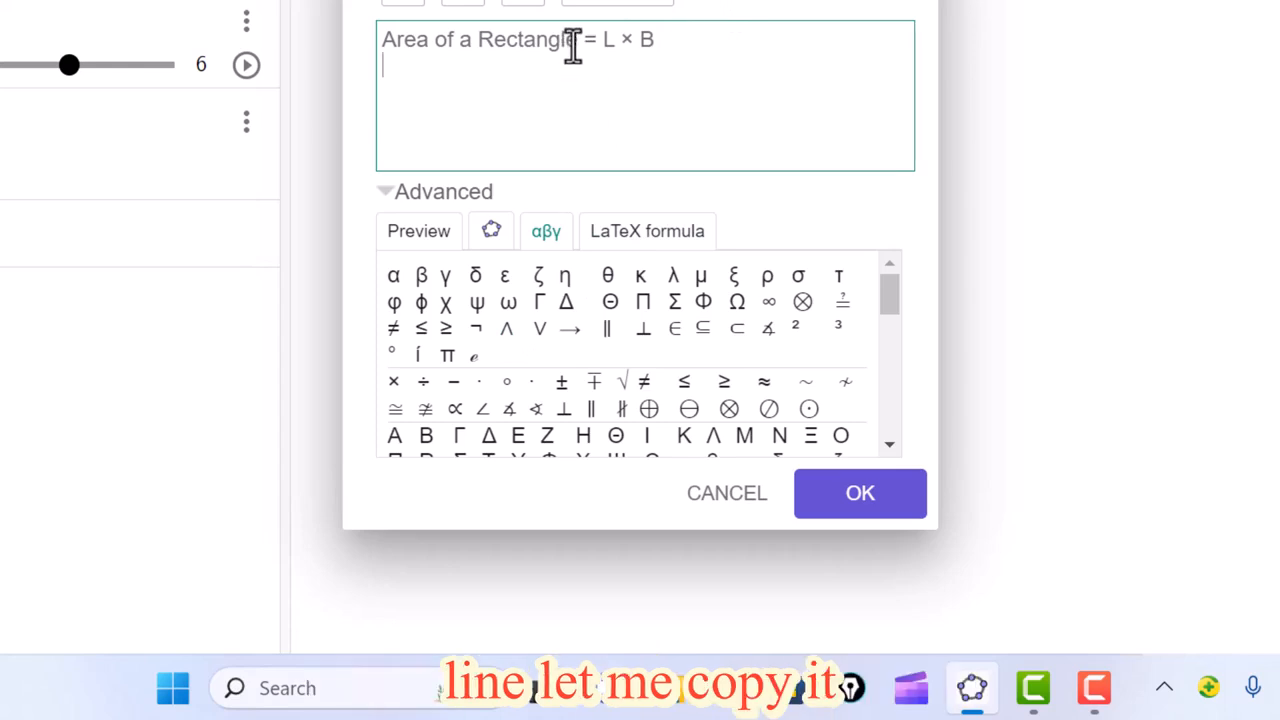
{"action": "left_click_drag", "start_coordinate": [577, 42], "coordinate": [386, 48]}
{"action": "key", "text": "ctrl+c"}
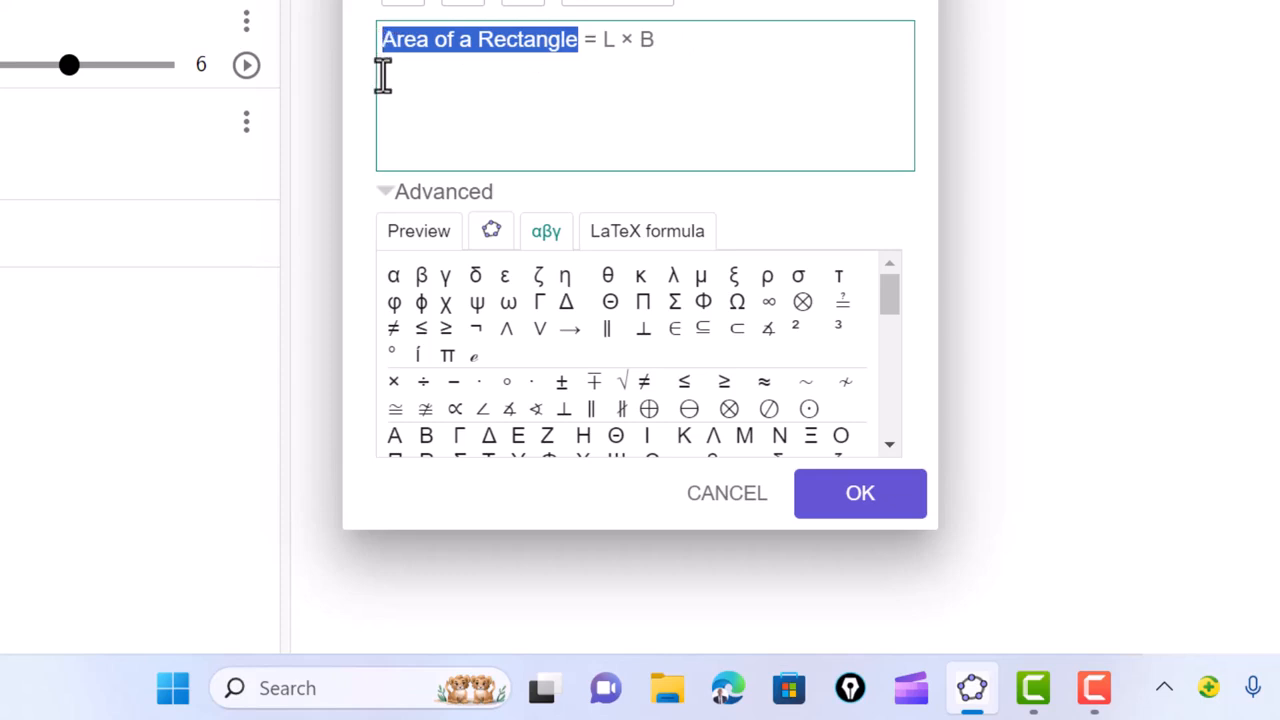
{"action": "left_click", "coordinate": [386, 78]}
{"action": "key", "text": "ctrl+v"}
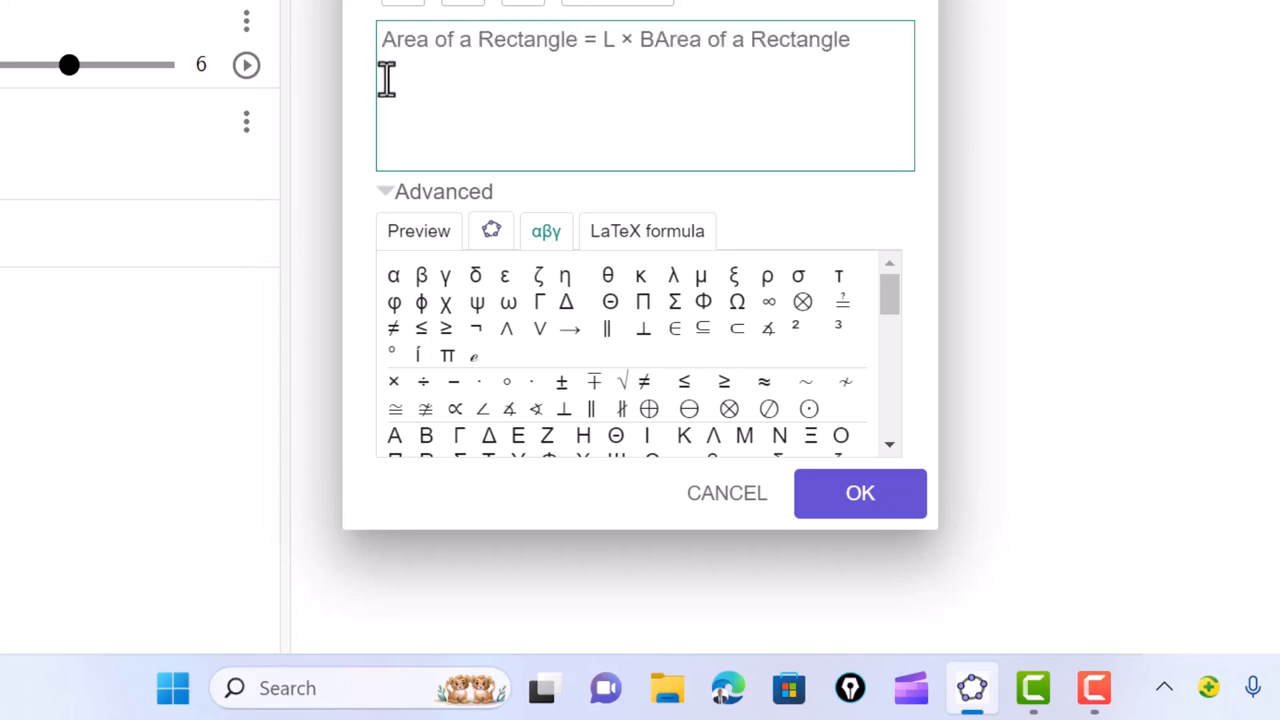
{"action": "left_click", "coordinate": [652, 40]}
{"action": "key", "text": "Return"}
{"action": "key", "text": "Return"}
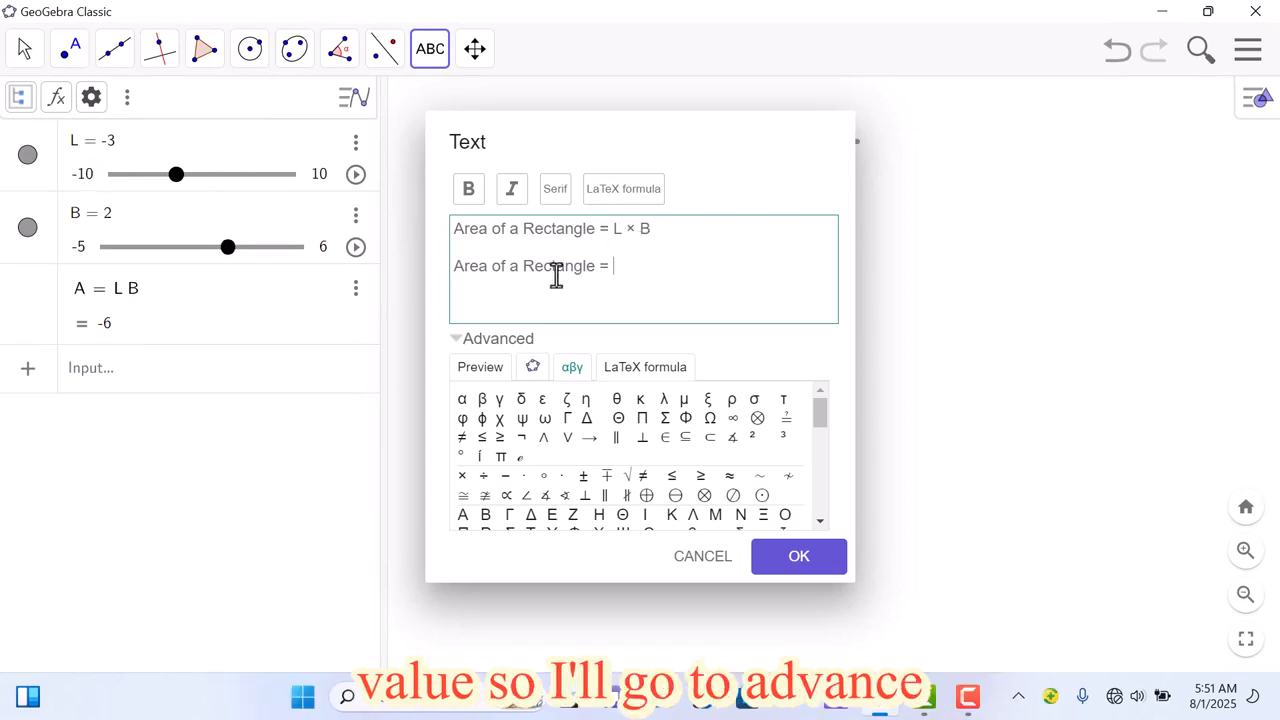
Step: Complete the second text line with the linked objects L and B, separated by a × from the symbol table
{"action": "left_click", "coordinate": [460, 345]}
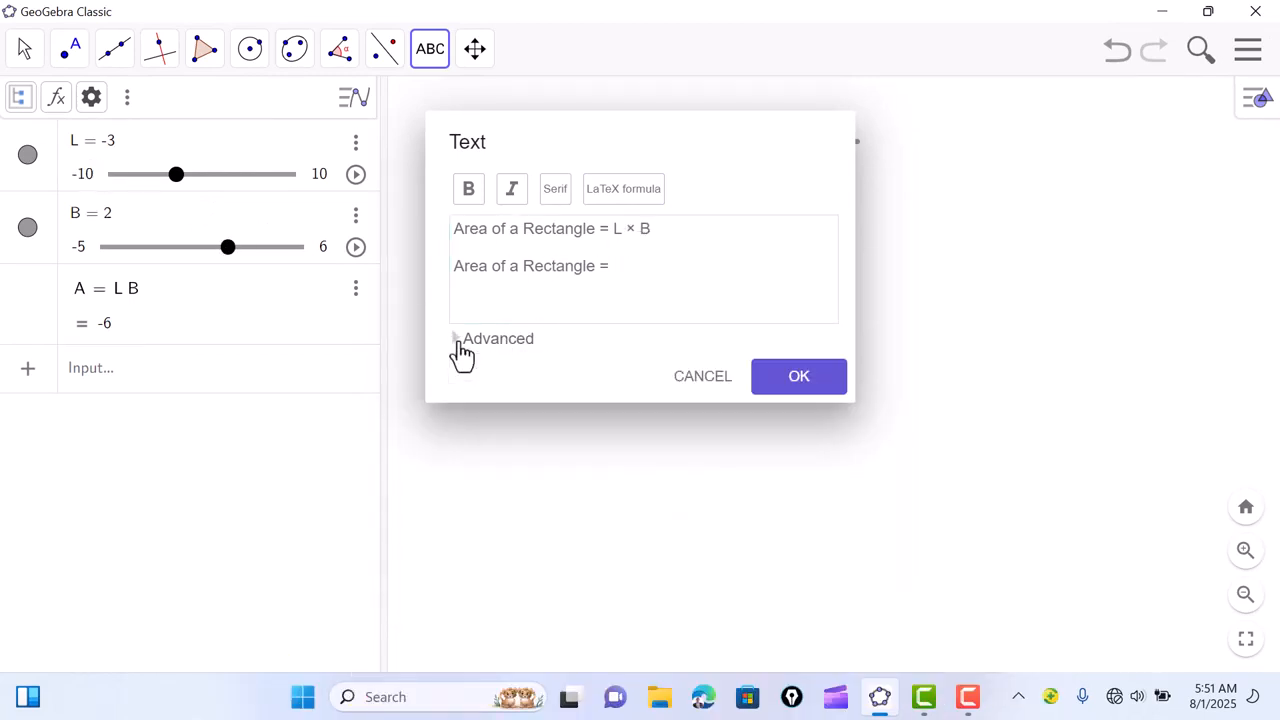
{"action": "left_click", "coordinate": [463, 343]}
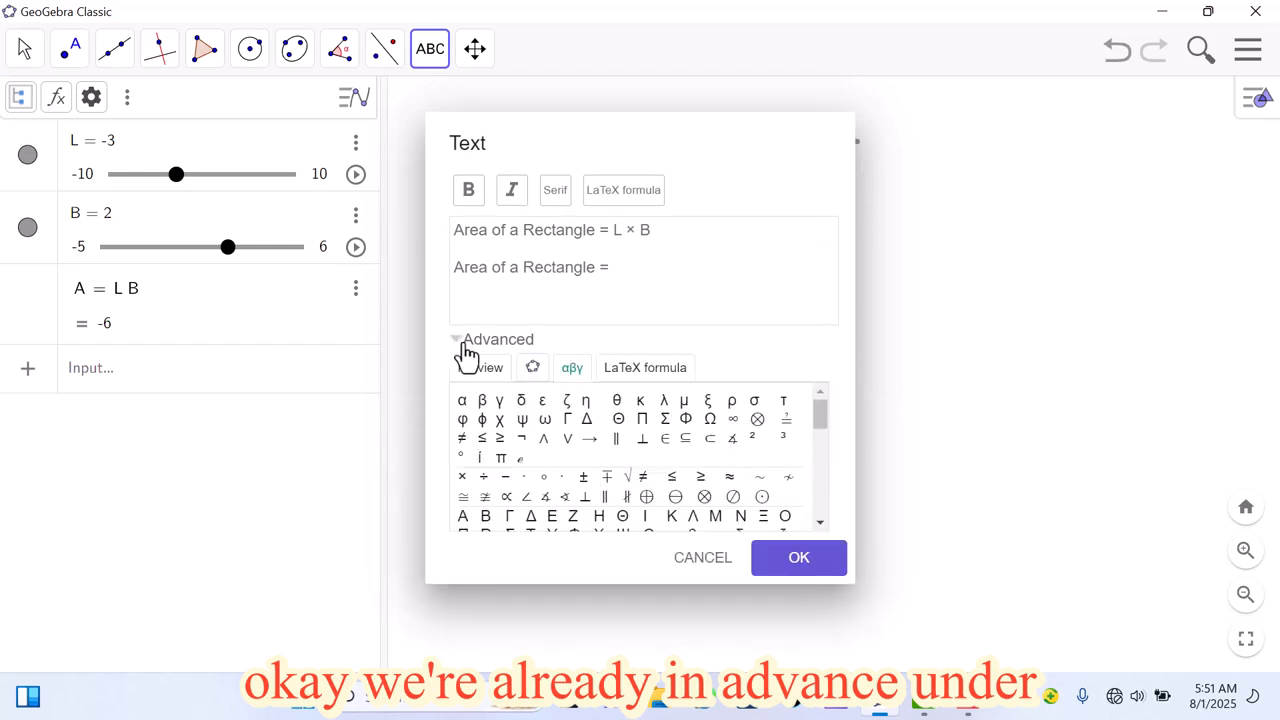
{"action": "left_click", "coordinate": [533, 369]}
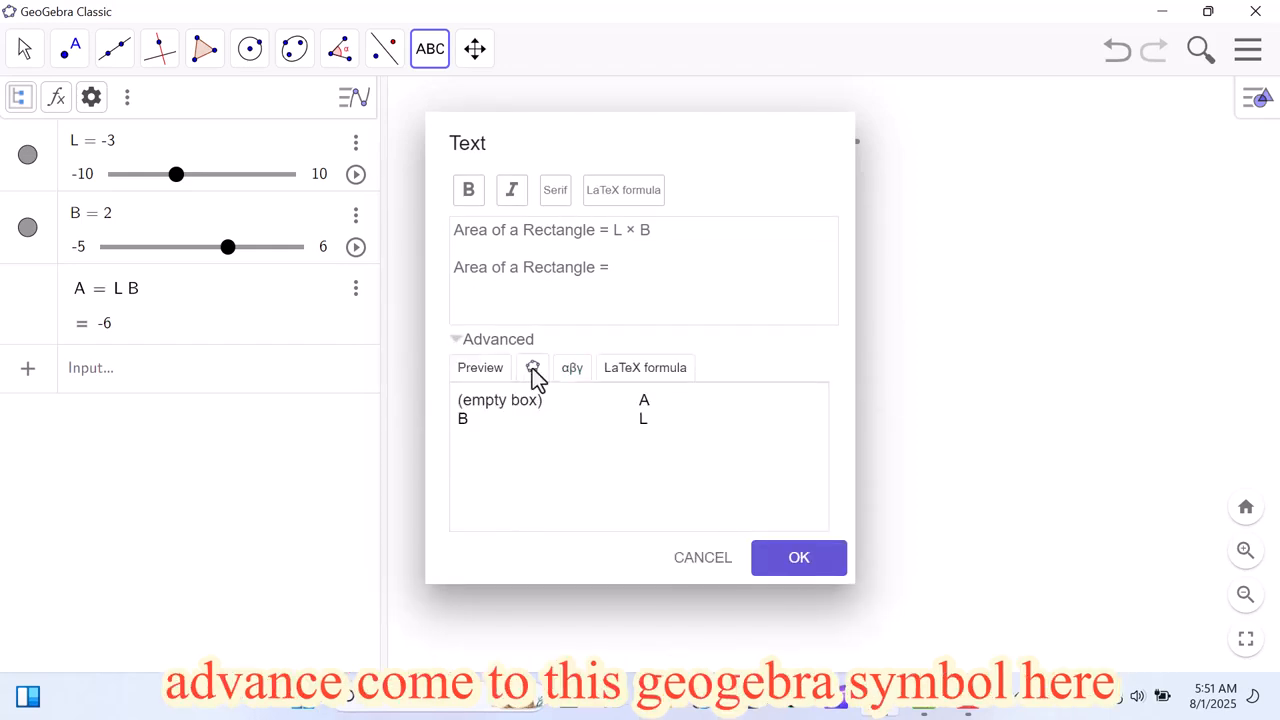
{"action": "left_click", "coordinate": [644, 429]}
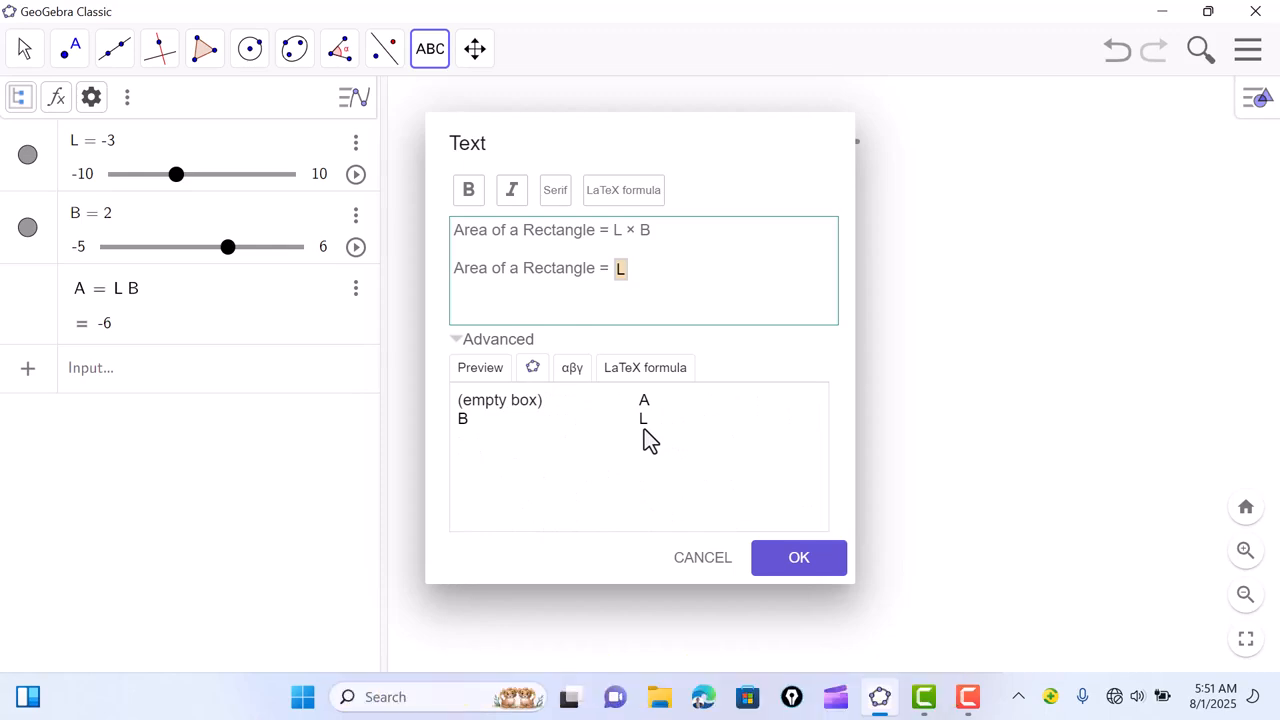
{"action": "left_click", "coordinate": [573, 369]}
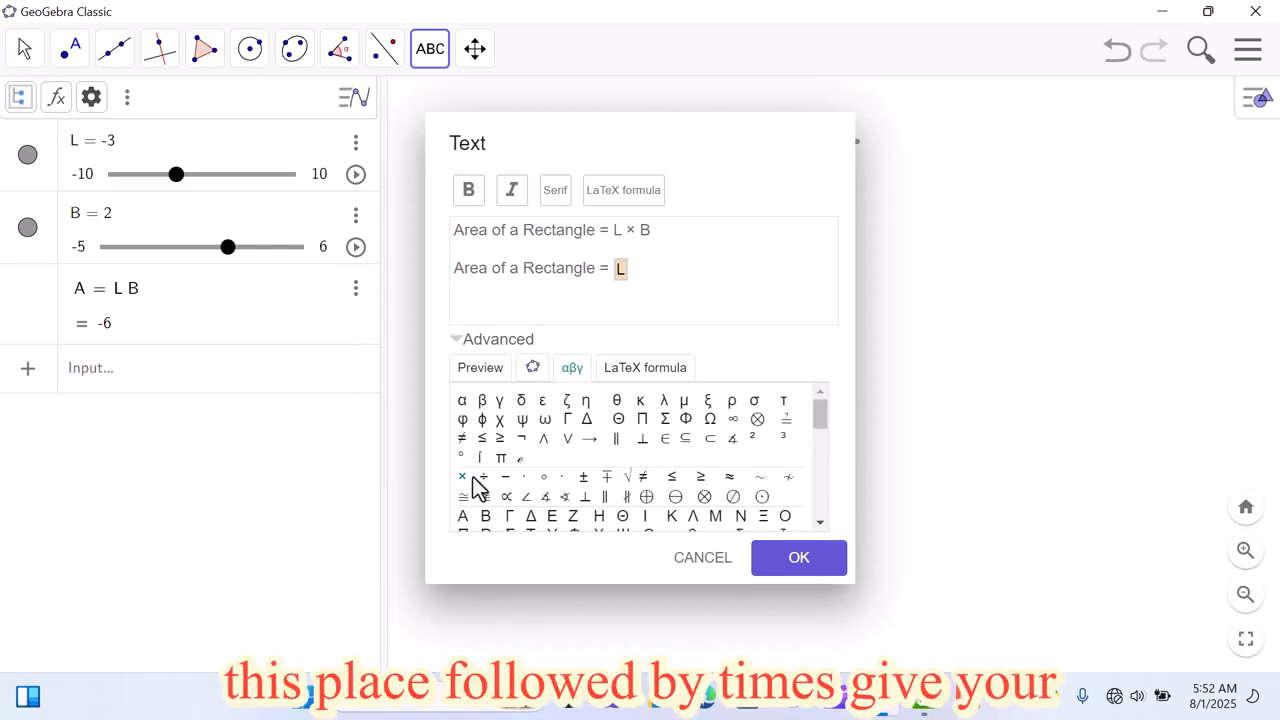
{"action": "left_click", "coordinate": [463, 478]}
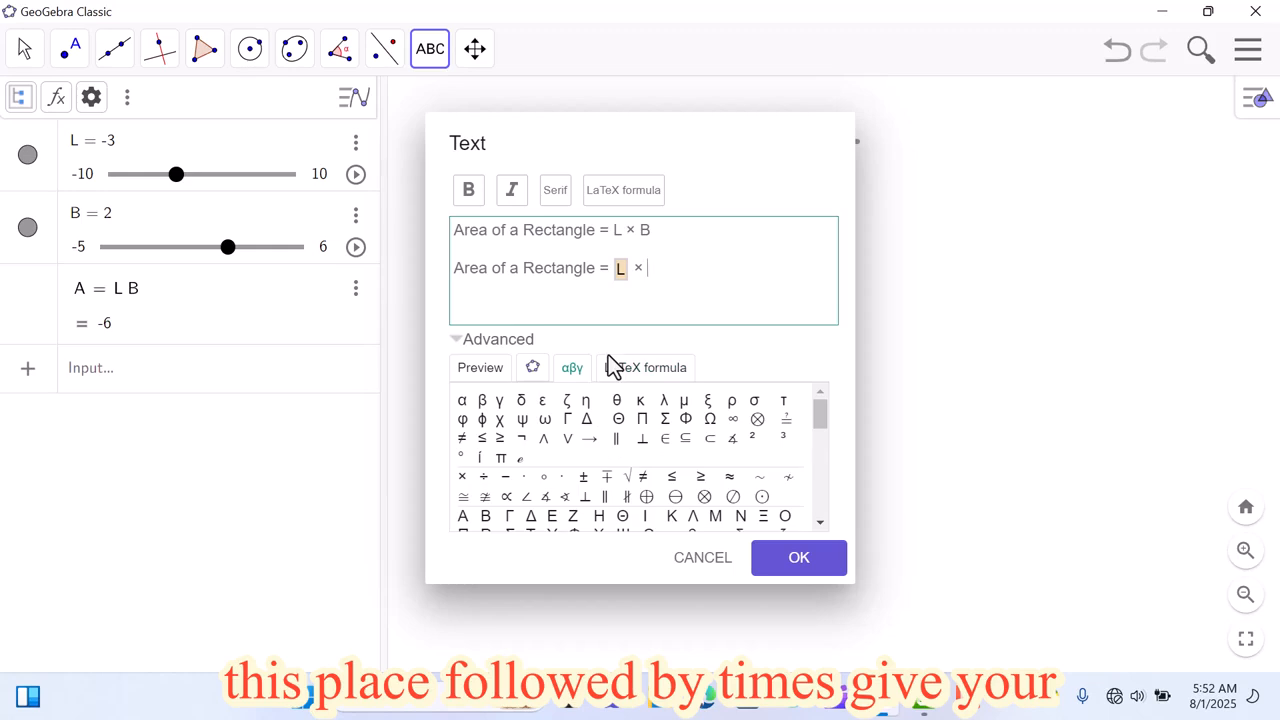
{"action": "left_click", "coordinate": [533, 368]}
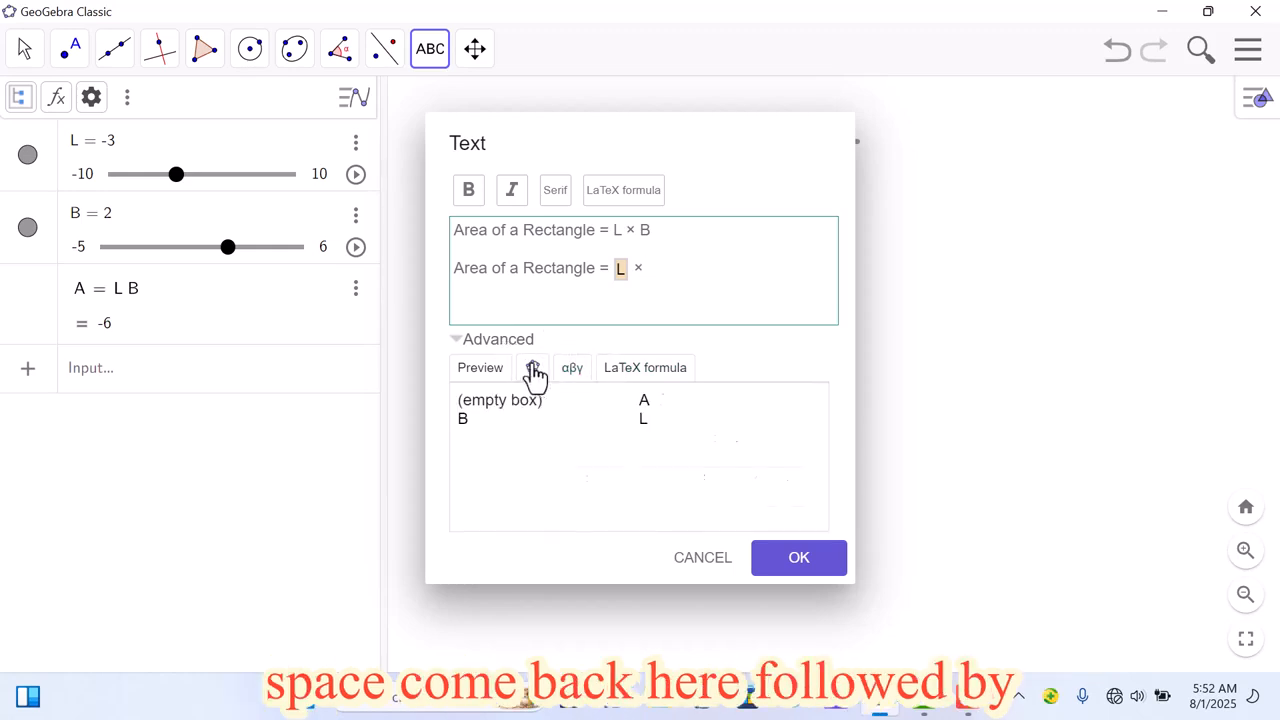
{"action": "left_click", "coordinate": [463, 420]}
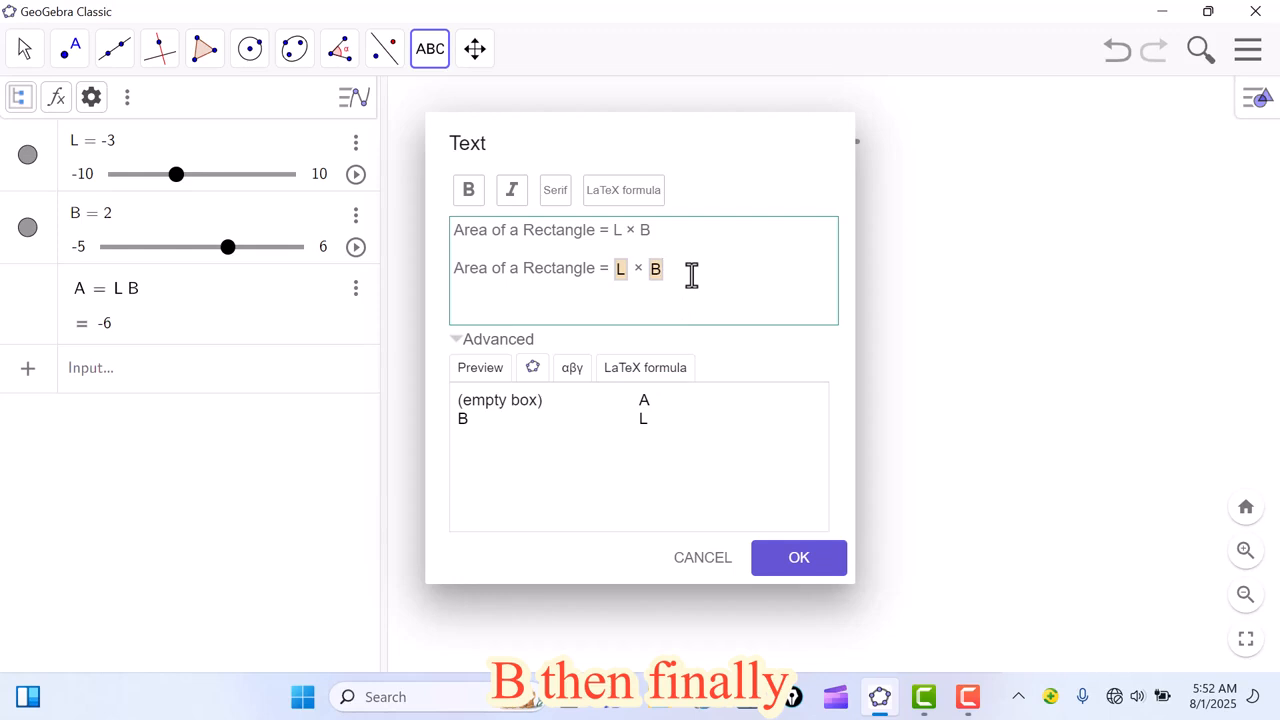
Step: Add a third spaced line "Area of a Rectangle =" followed by the linked object A, and create the text
{"action": "key", "text": "Return"}
{"action": "key", "text": "ctrl+v"}
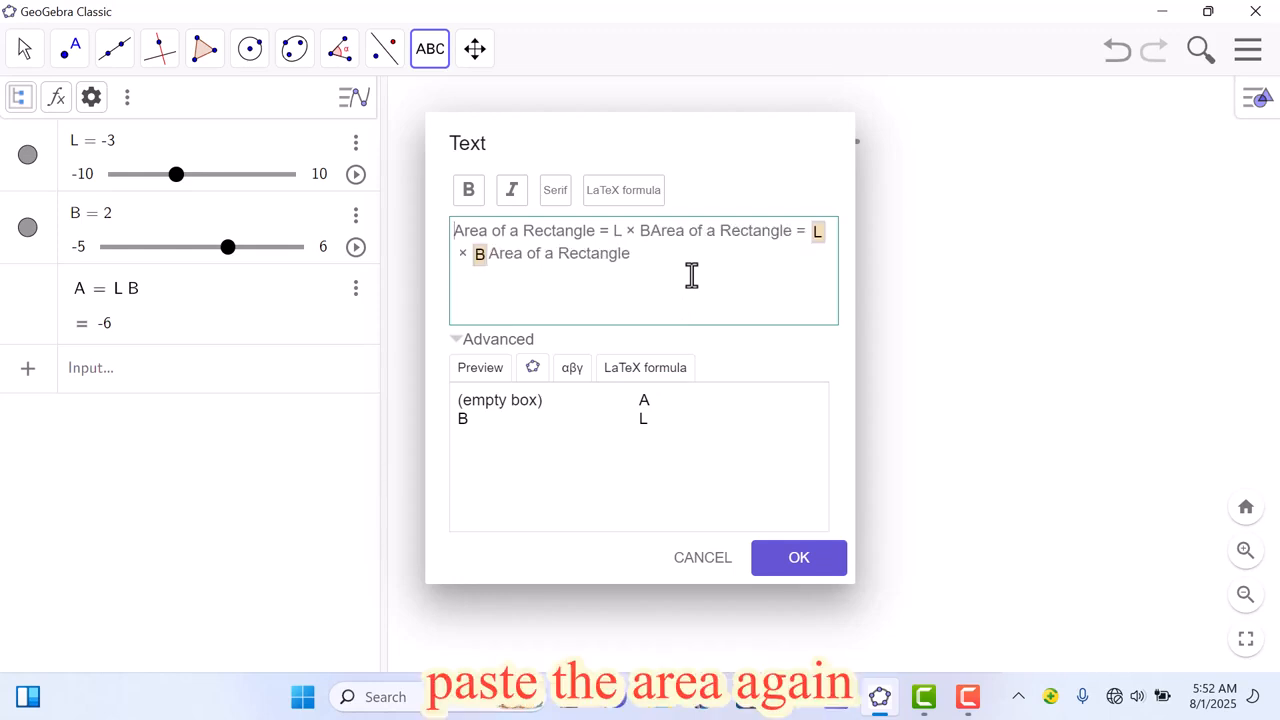
{"action": "left_click", "coordinate": [654, 238]}
{"action": "key", "text": "Return"}
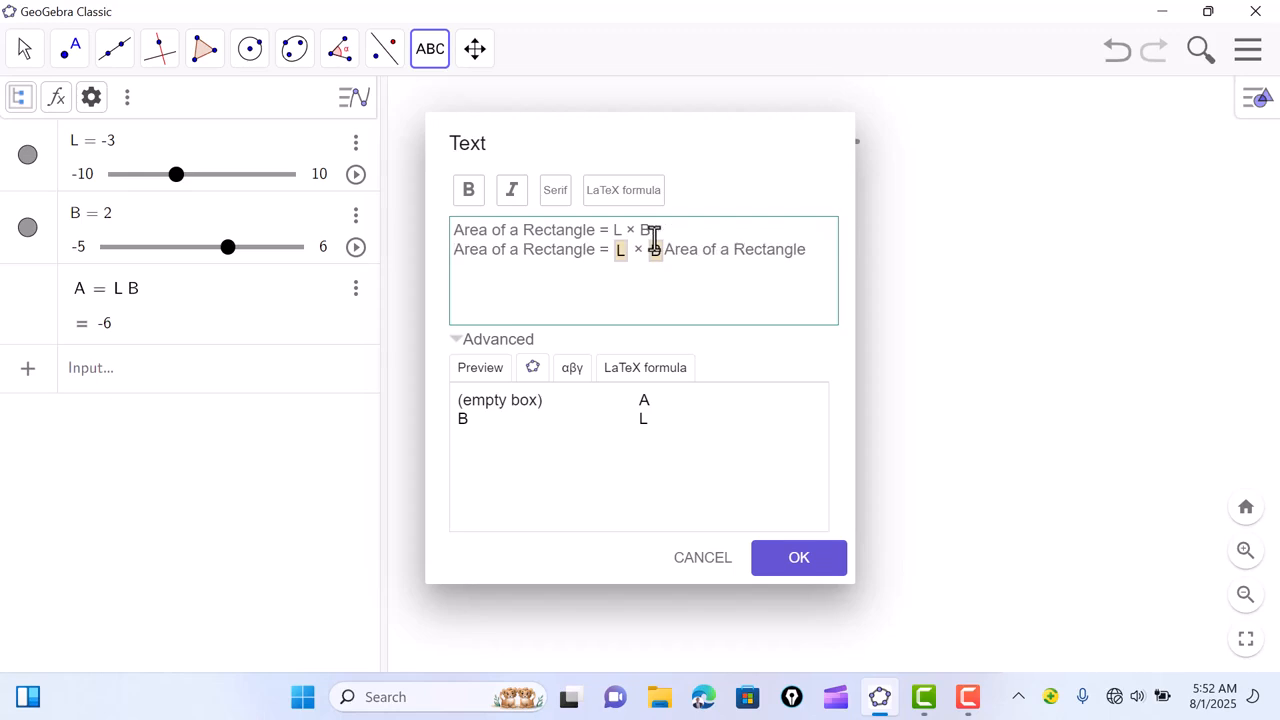
{"action": "key", "text": "Return"}
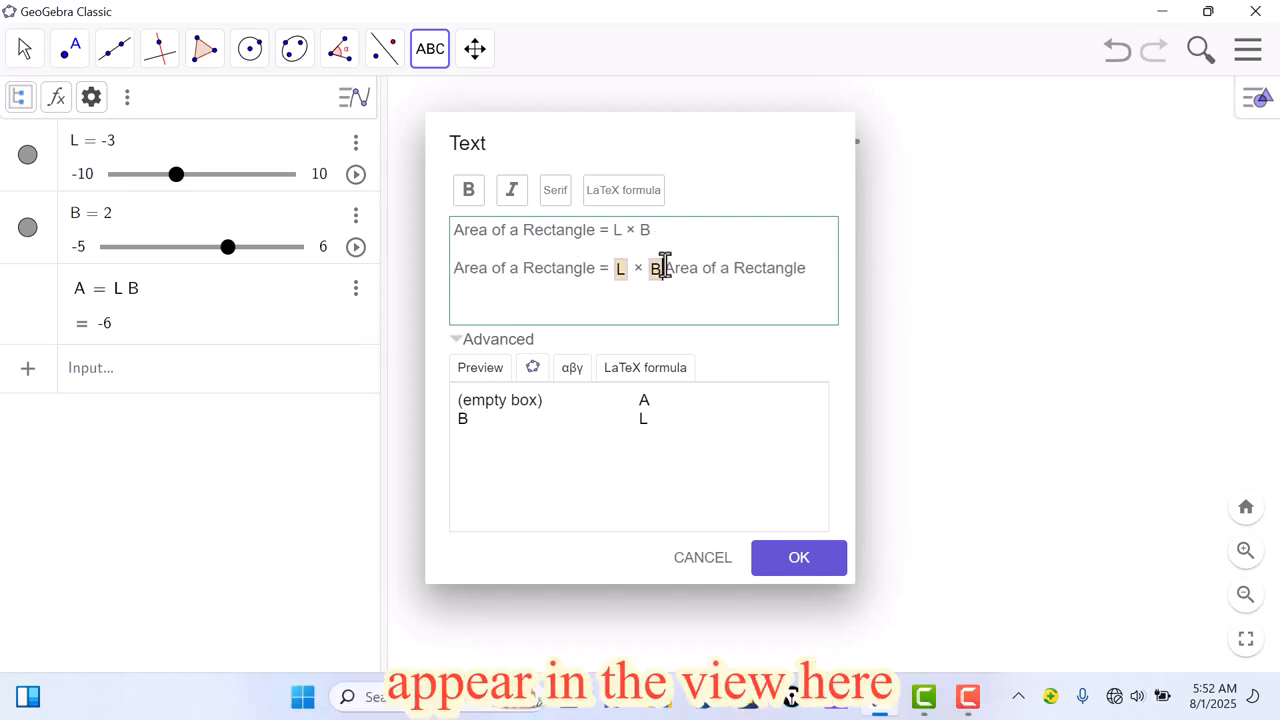
{"action": "left_click", "coordinate": [665, 266]}
{"action": "key", "text": "Return"}
{"action": "key", "text": "Return"}
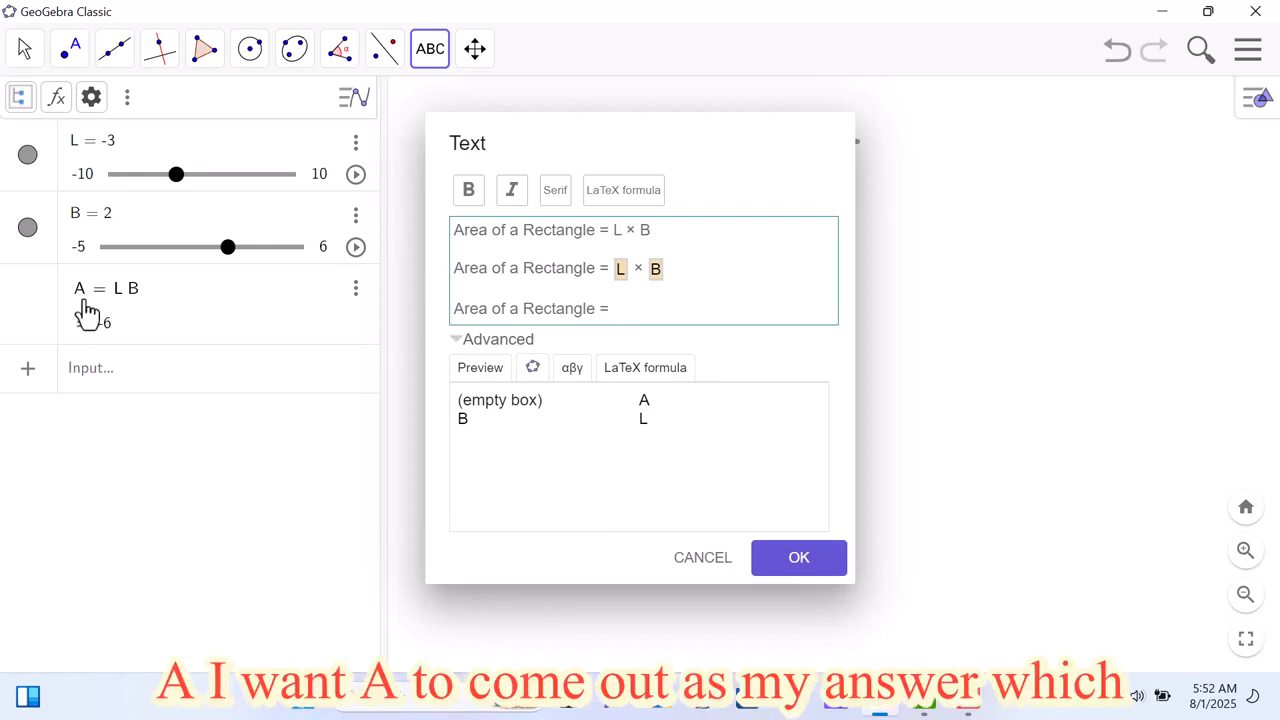
{"action": "left_click", "coordinate": [643, 401]}
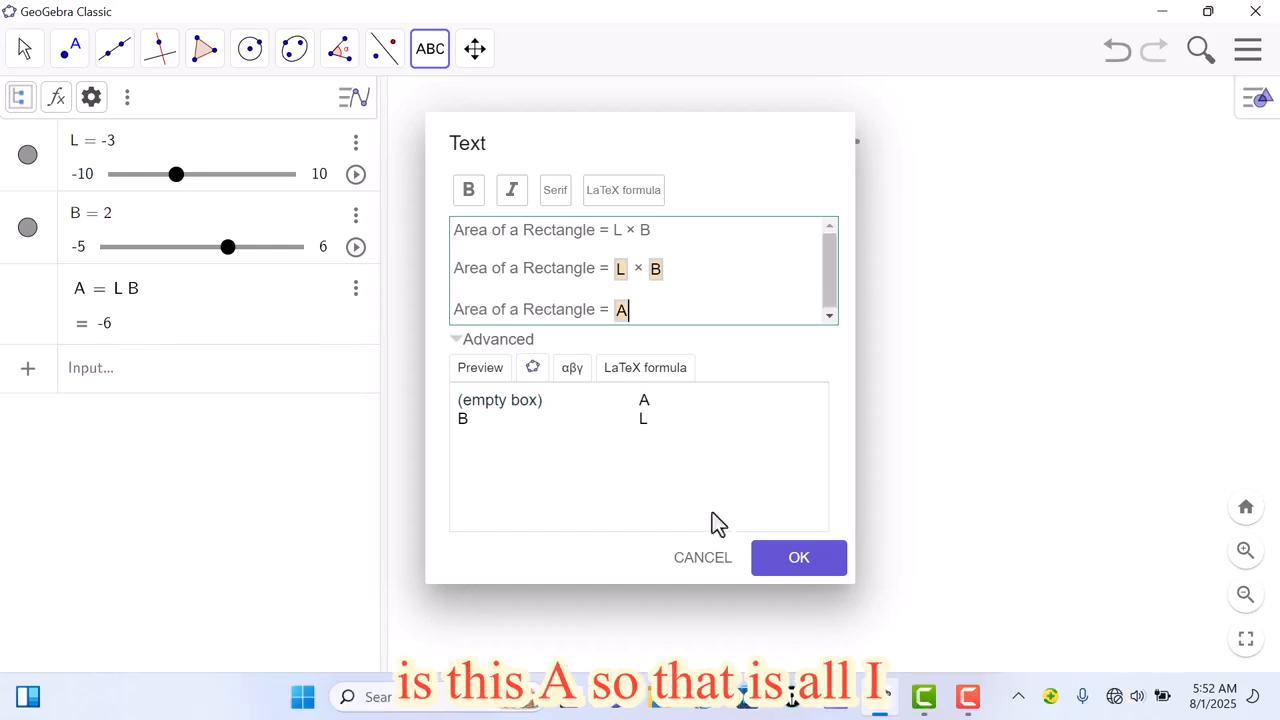
{"action": "left_click", "coordinate": [788, 566]}
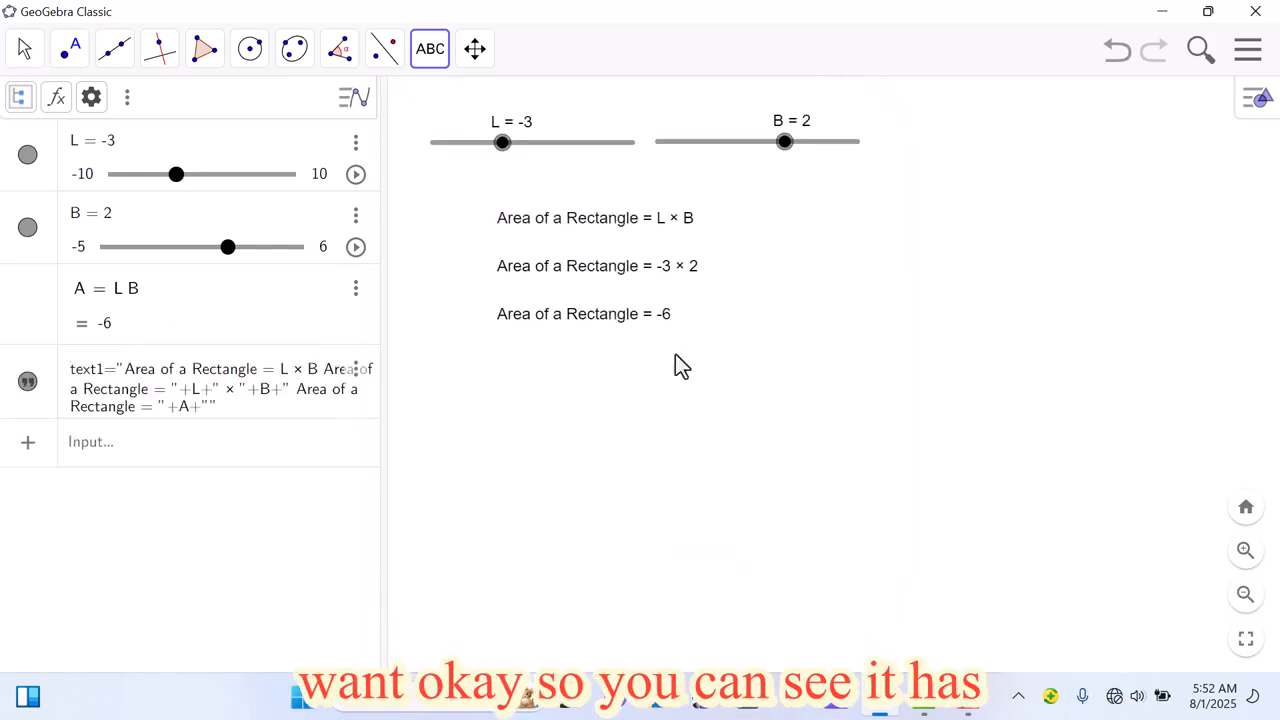
Step: Select the area text with the Move tool and open its text size options in the style bar
{"action": "left_click", "coordinate": [24, 52]}
{"action": "left_click", "coordinate": [587, 277]}
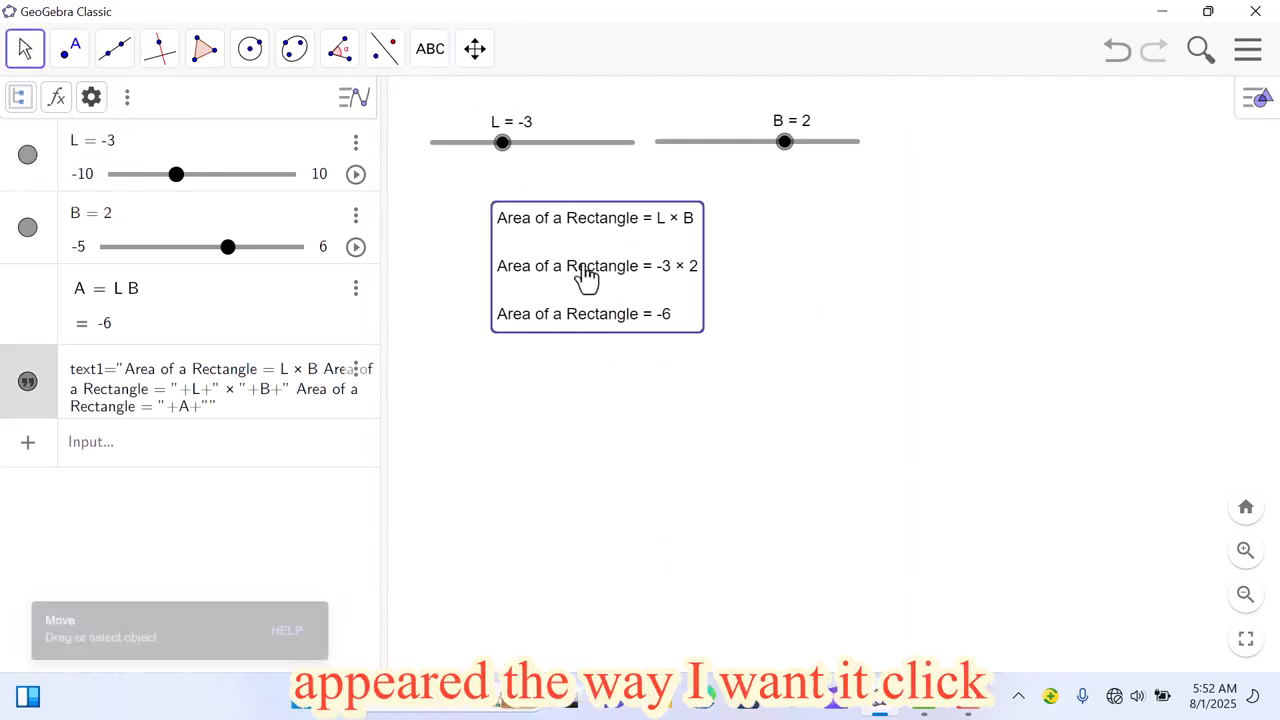
{"action": "left_click", "coordinate": [1247, 118]}
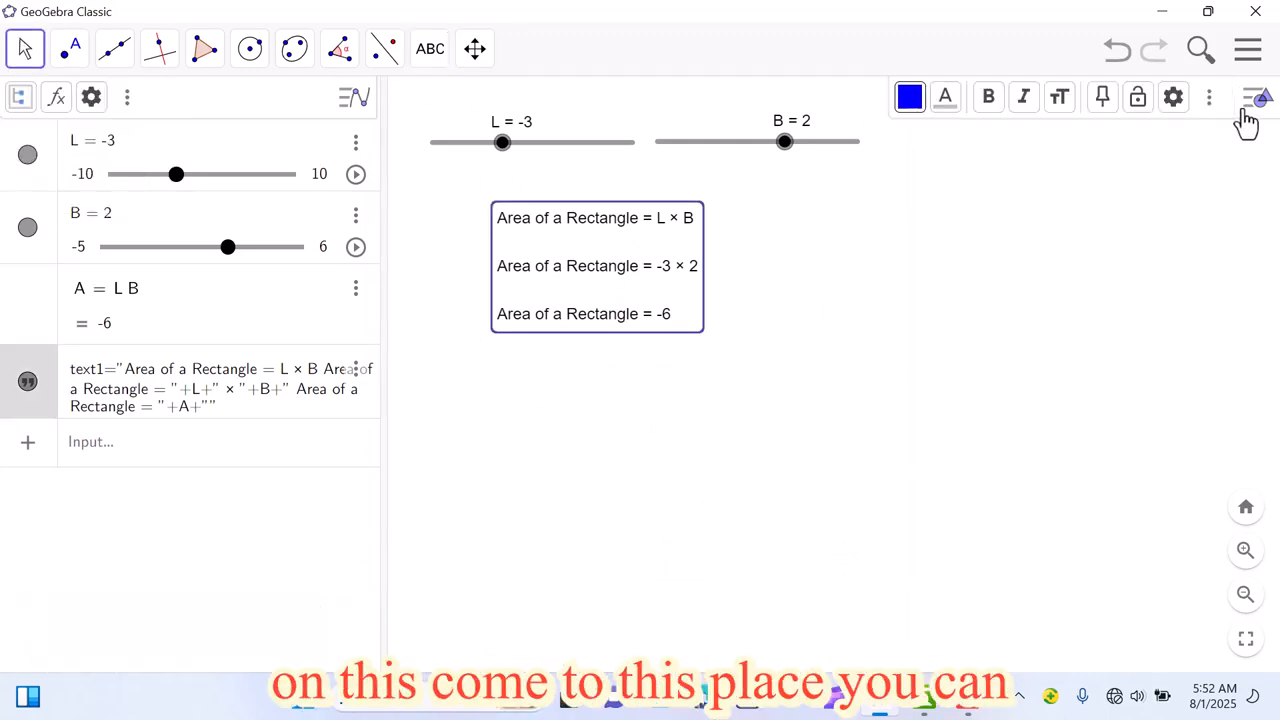
{"action": "left_click", "coordinate": [1058, 100]}
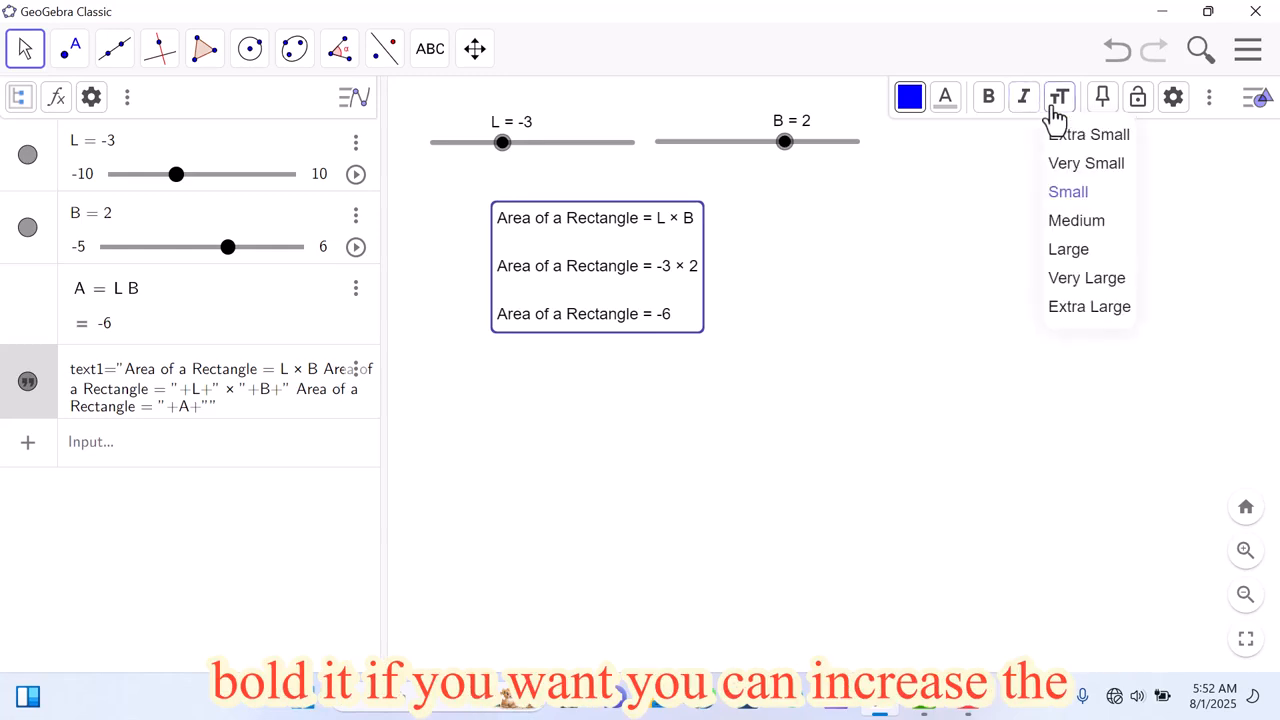